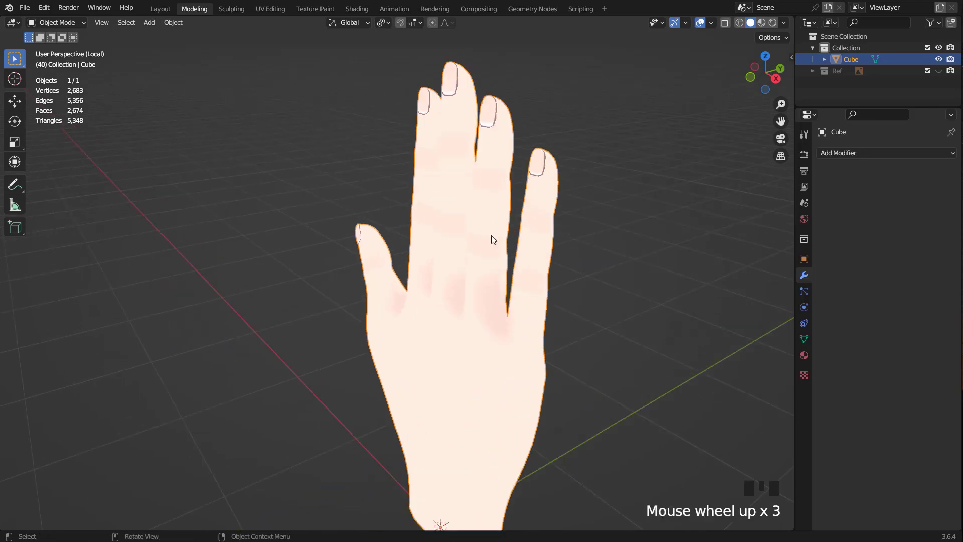
pyautogui.moveTo(491, 236); pyautogui.dragTo(533, 218, button='middle')
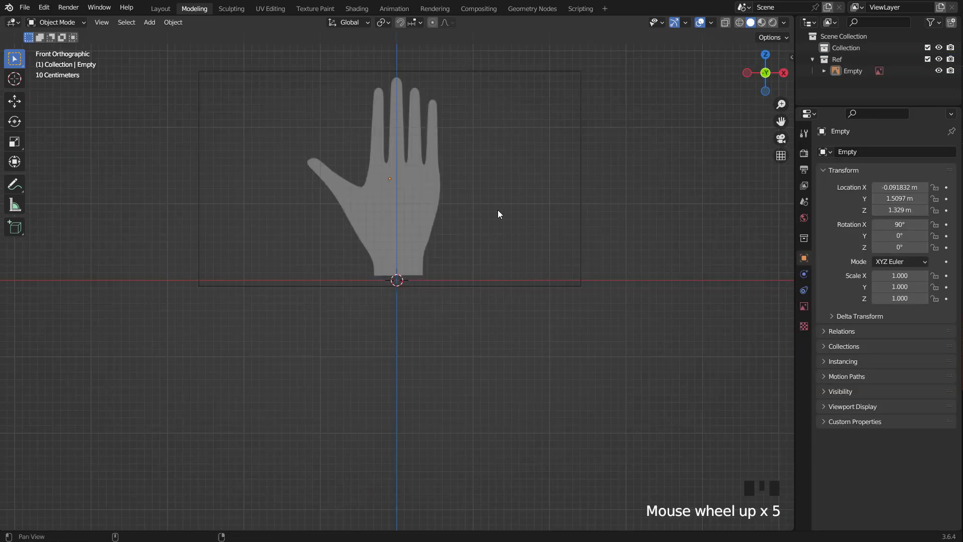
# Step: Add a cube at the scene centre and scale its mesh down to about the width of the reference wrist
pyautogui.keyDown('shift'); pyautogui.moveTo(498, 209); pyautogui.dragTo(516, 338, button='middle'); pyautogui.keyUp('shift')
pyautogui.scroll(1, 510, 310)
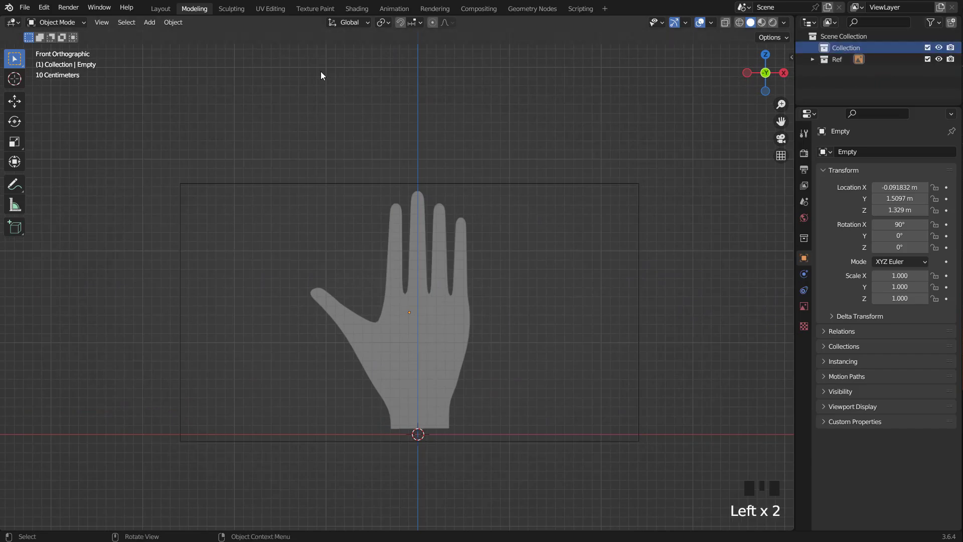
pyautogui.click(149, 23)
pyautogui.click(261, 45)
pyautogui.scroll(-1, 415, 301)
pyautogui.press('Tab')
pyautogui.press('s')
pyautogui.click(414, 408)
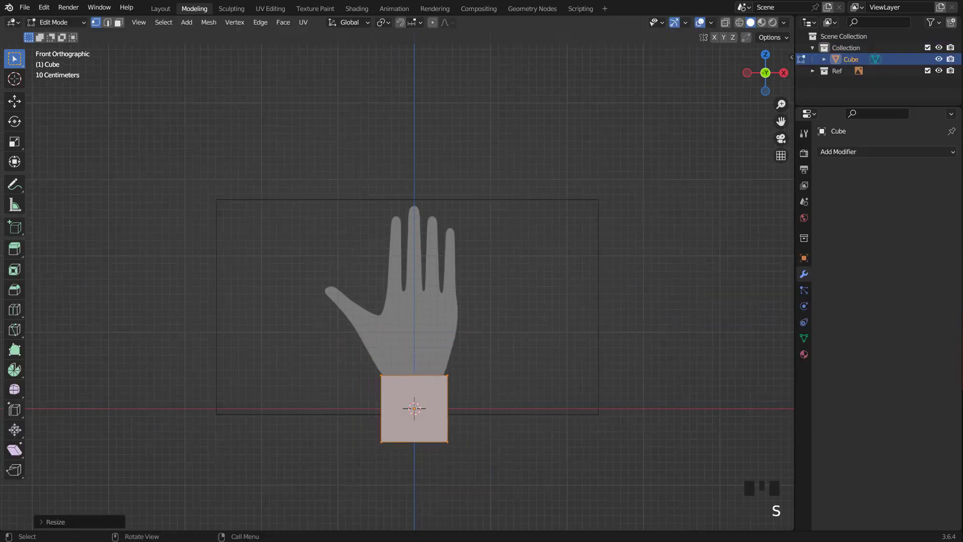
# Step: Move the cube up over the reference middle finger, shrink it and stretch it along Z to match the finger's length
pyautogui.moveTo(414, 368); pyautogui.dragTo(427, 179)
pyautogui.scroll(4, 527, 265)
pyautogui.press('s')
pyautogui.click(493, 251)
pyautogui.press('s')
pyautogui.press('z')
pyautogui.click(673, 295)
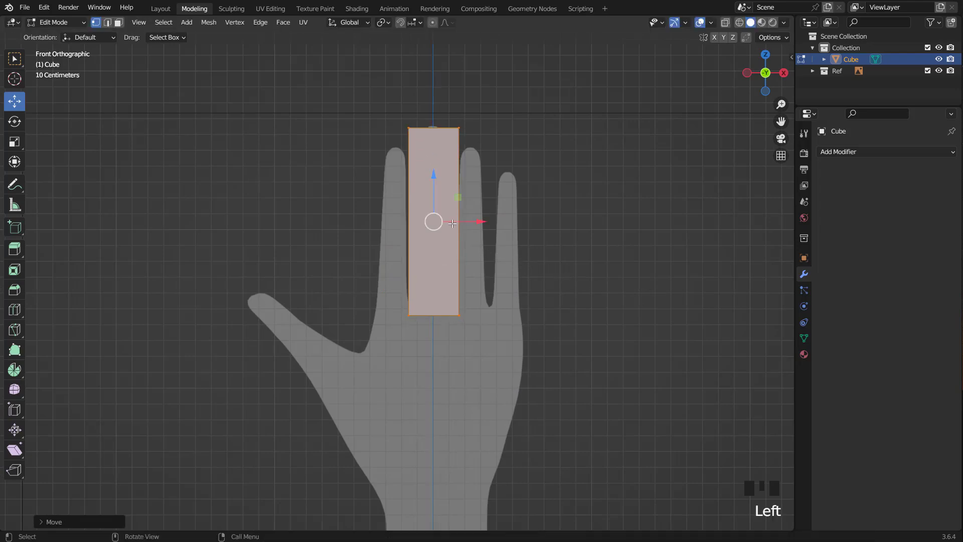
# Step: Taper the block towards the fingertip by scaling down its top face
pyautogui.scroll(1, 525, 257)
pyautogui.scroll(-2, 525, 257)
pyautogui.moveTo(525, 258); pyautogui.dragTo(514, 298, button='middle')
pyautogui.press('3')
pyautogui.click(449, 164)
pyautogui.press('KP_1')
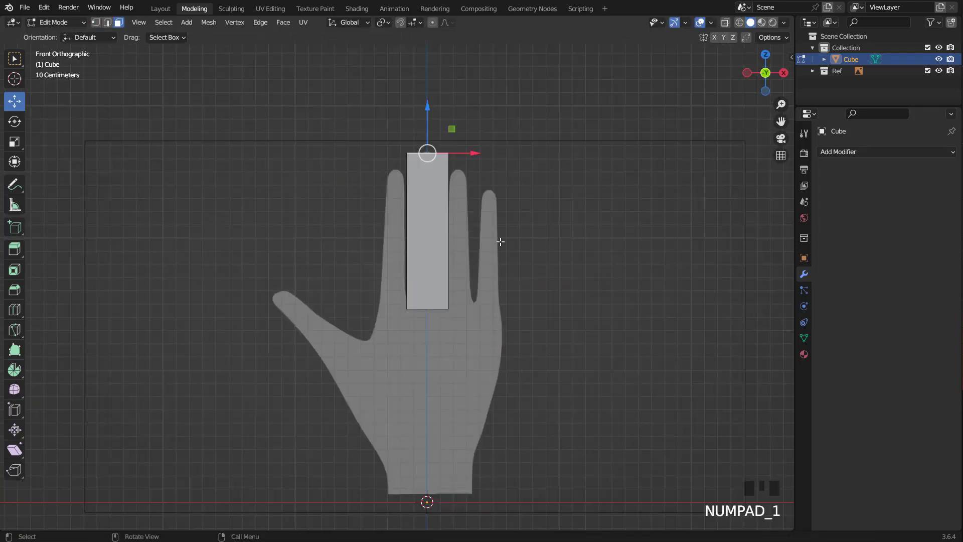
pyautogui.press('s')
pyautogui.click(470, 262)
# Step: Delete the bottom face of the finger block to leave its base open
pyautogui.moveTo(471, 262); pyautogui.dragTo(474, 226, button='middle')
pyautogui.click(439, 303)
pyautogui.scroll(2, 486, 272)
pyautogui.press('x')
pyautogui.click(465, 281)
pyautogui.press('KP_1')
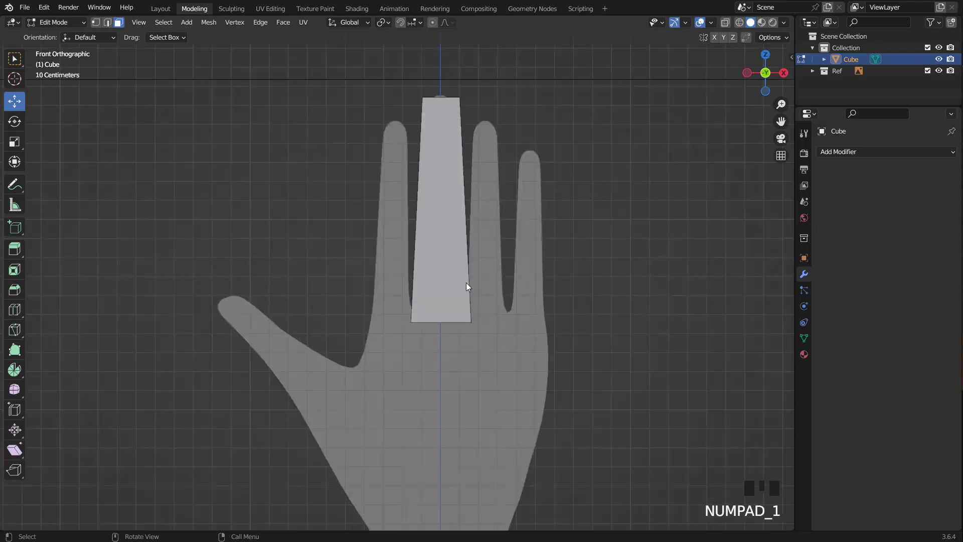
# Step: Scale the whole block in X and Y only and raise it so its base meets the start of the middle finger
pyautogui.press('a')
pyautogui.scroll(2, 496, 249)
pyautogui.press('s')
pyautogui.press('s')
pyautogui.hotkey('shift', 'z')
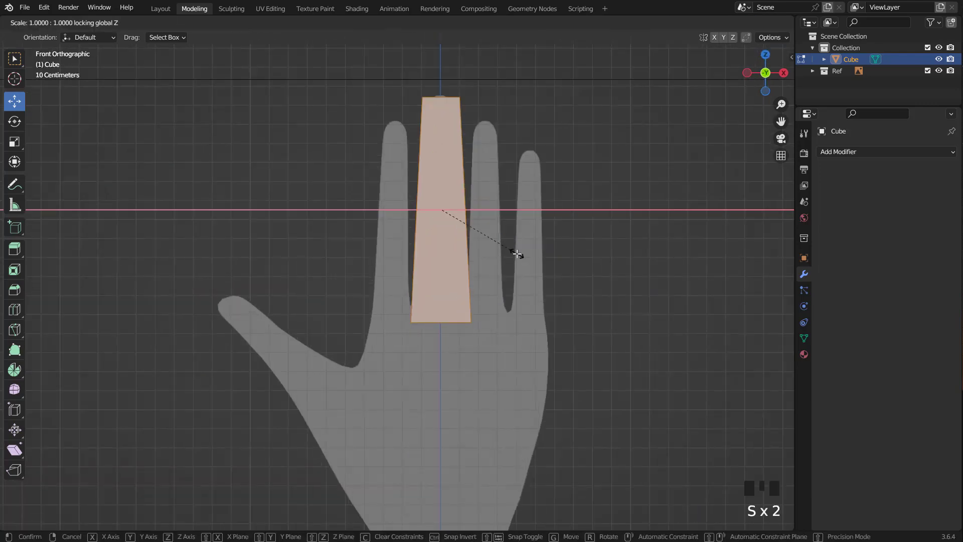
pyautogui.click(516, 239)
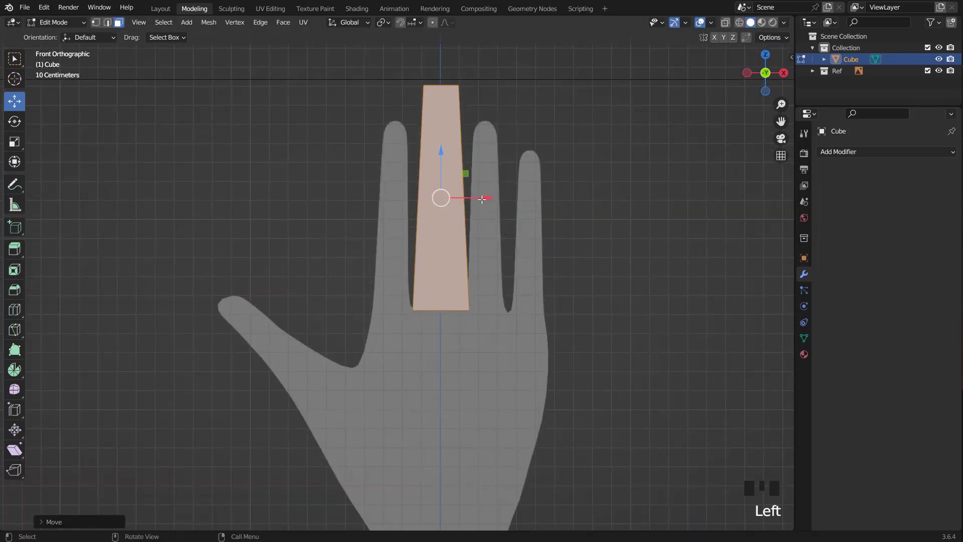
# Step: Add two horizontal loop cuts to the finger block at the positions of the two finger joints
pyautogui.press('Tab')
pyautogui.press('Tab')
pyautogui.click(473, 228)
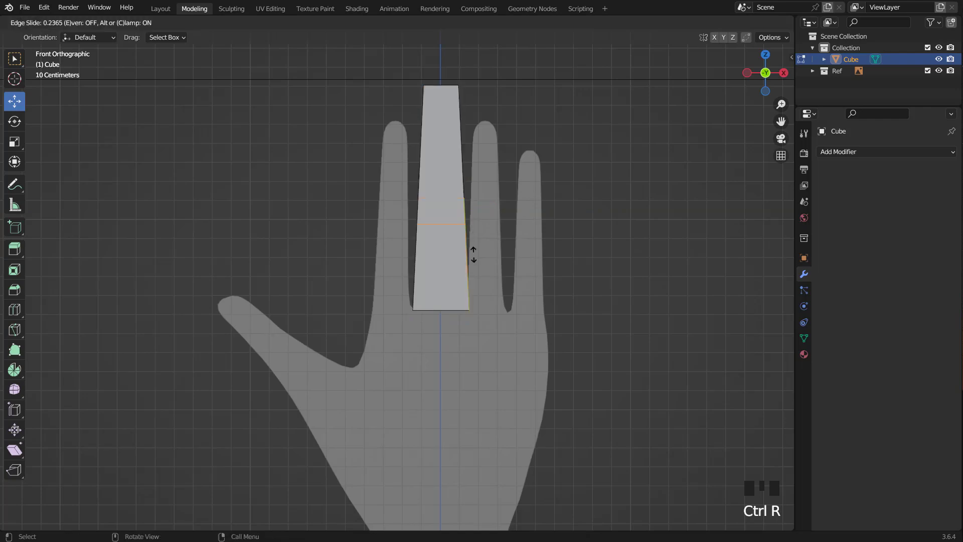
pyautogui.click(472, 254)
pyautogui.hotkey('ctrl', 'r')
pyautogui.click(451, 181)
pyautogui.press('KP_3')
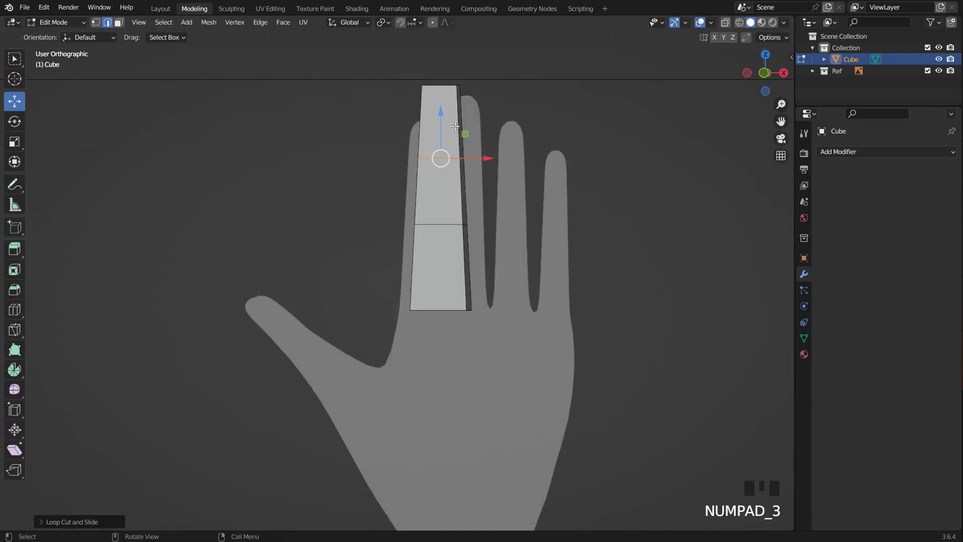
# Step: Slope the fingertip by lowering its rear top edge in side view, and add a loop cut near the tip
pyautogui.moveTo(454, 126); pyautogui.dragTo(408, 135, button='middle')
pyautogui.press('KP_3')
pyautogui.keyDown('shift'); pyautogui.moveTo(414, 86); pyautogui.dragTo(449, 206, button='middle'); pyautogui.keyUp('shift')
pyautogui.moveTo(428, 138); pyautogui.dragTo(428, 157)
pyautogui.scroll(1, 458, 176)
pyautogui.press('KP_1')
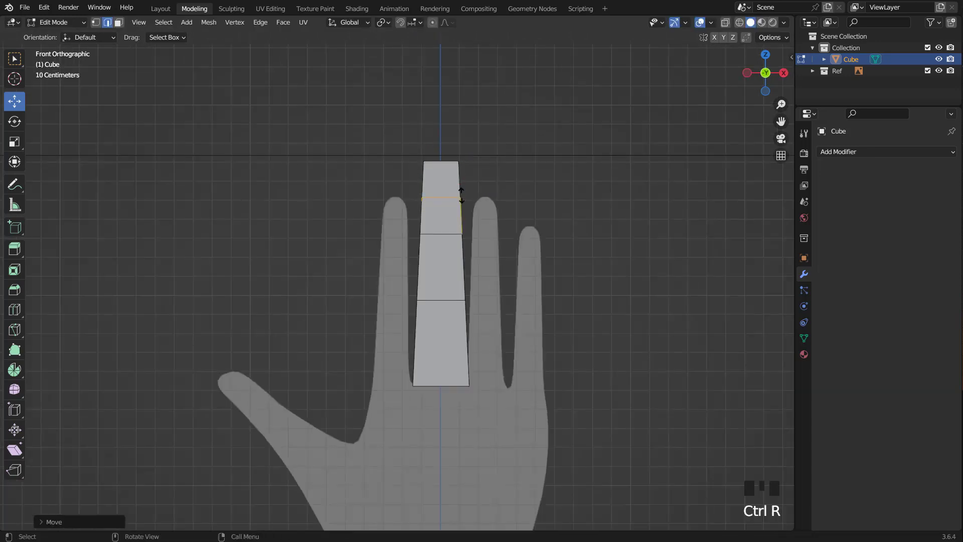
# Step: Add a level 1 Subdivision Surface modifier to the finger and show it on the edit cage with X-ray on
pyautogui.press('Tab')
pyautogui.hotkey('ctrl', '1')
pyautogui.press('Tab')
pyautogui.press('a')
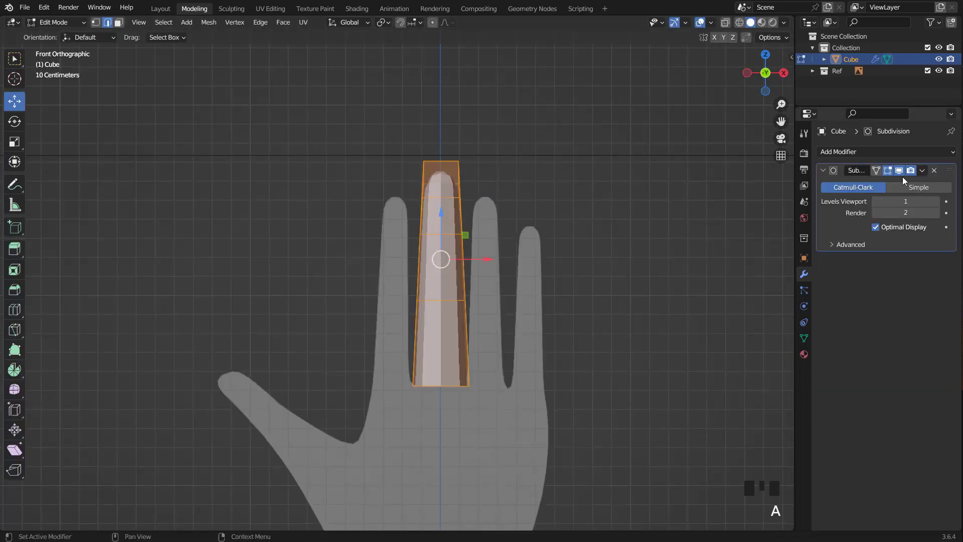
pyautogui.scroll(1, 576, 234)
pyautogui.click(725, 22)
# Step: Scale the whole finger in X and Y only and nudge it to fit the reference middle finger
pyautogui.press('s')
pyautogui.hotkey('shift', 'z')
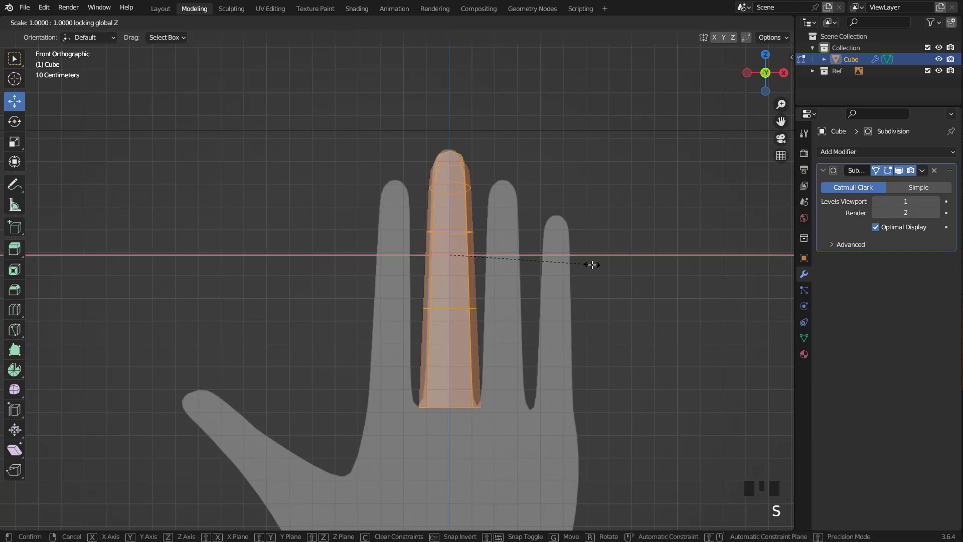
pyautogui.click(579, 262)
pyautogui.moveTo(489, 255); pyautogui.dragTo(486, 257)
pyautogui.click(725, 22)
pyautogui.moveTo(448, 210); pyautogui.dragTo(447, 207)
# Step: Apply the Subdivision modifier to the finger
pyautogui.press('Tab')
pyautogui.press('KP_3')
pyautogui.press('KP_1')
pyautogui.click(922, 170)
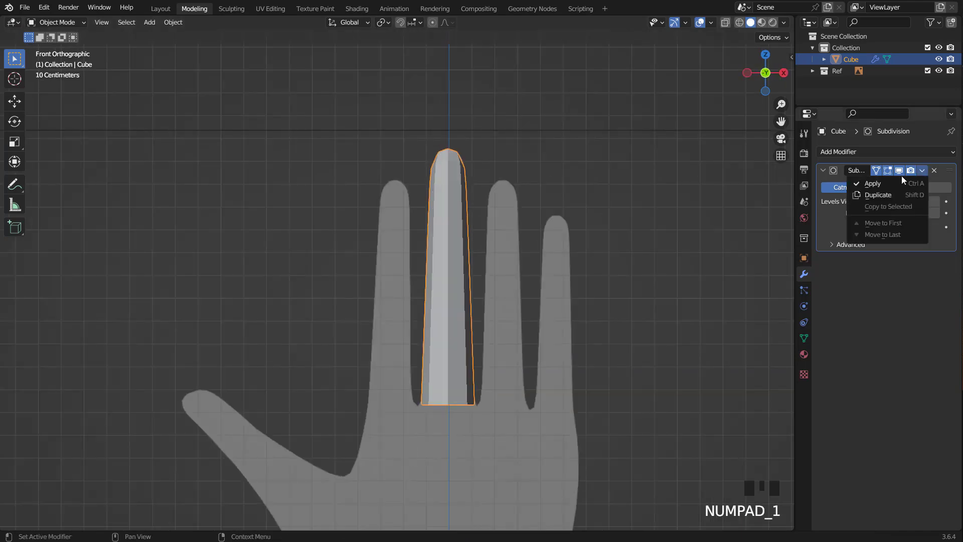
pyautogui.click(897, 181)
# Step: Pull the cross edges midway along each finger segment on the palm side outward along Y to form finger pads
pyautogui.press('Tab')
pyautogui.press('KP_3')
pyautogui.press('ctrl+KP_1')
pyautogui.click(333, 387)
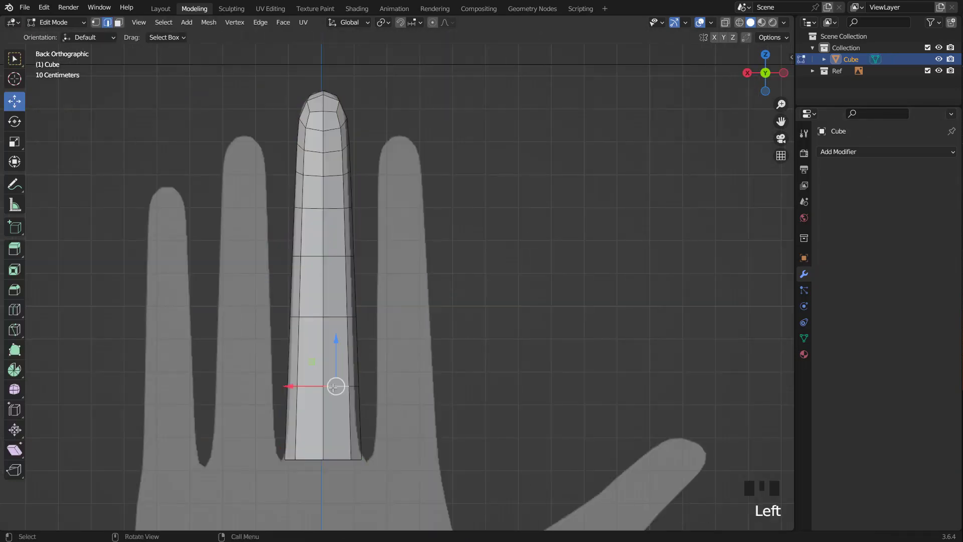
pyautogui.keyDown('shift'); pyautogui.click(333, 175); pyautogui.keyUp('shift')
pyautogui.press('KP_3')
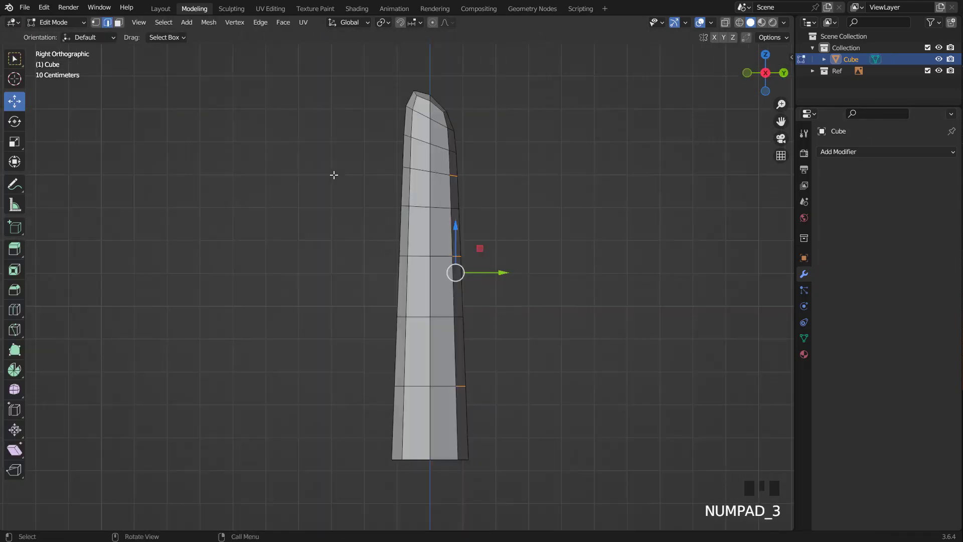
pyautogui.moveTo(497, 274); pyautogui.dragTo(504, 272)
# Step: Pull the palm-side cross edge nearest the fingertip outward along Y to round the tip pad
pyautogui.moveTo(504, 273); pyautogui.dragTo(407, 162, button='middle')
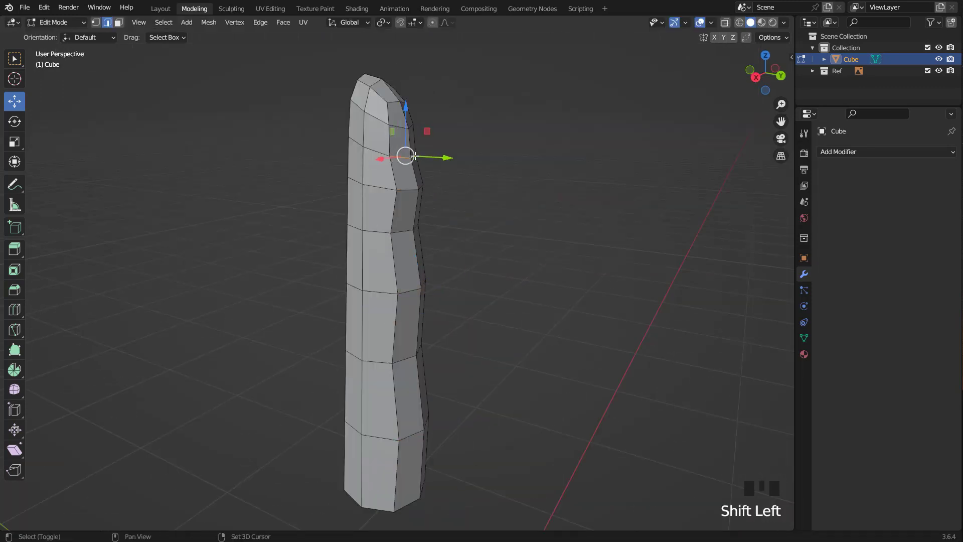
pyautogui.press('KP_3')
pyautogui.moveTo(499, 150); pyautogui.dragTo(506, 150)
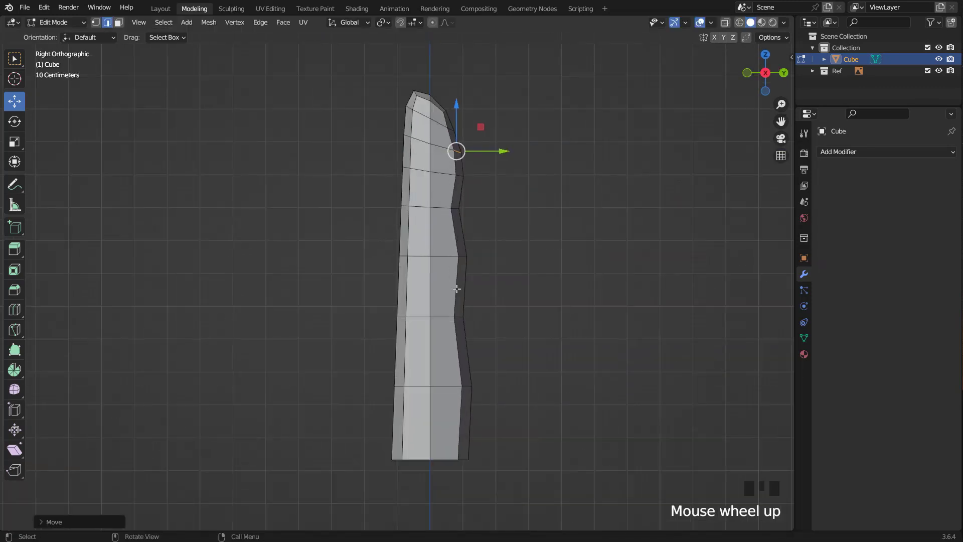
# Step: Bevel the two edge loops at the finger joints
pyautogui.hotkey('ctrl', 'b')
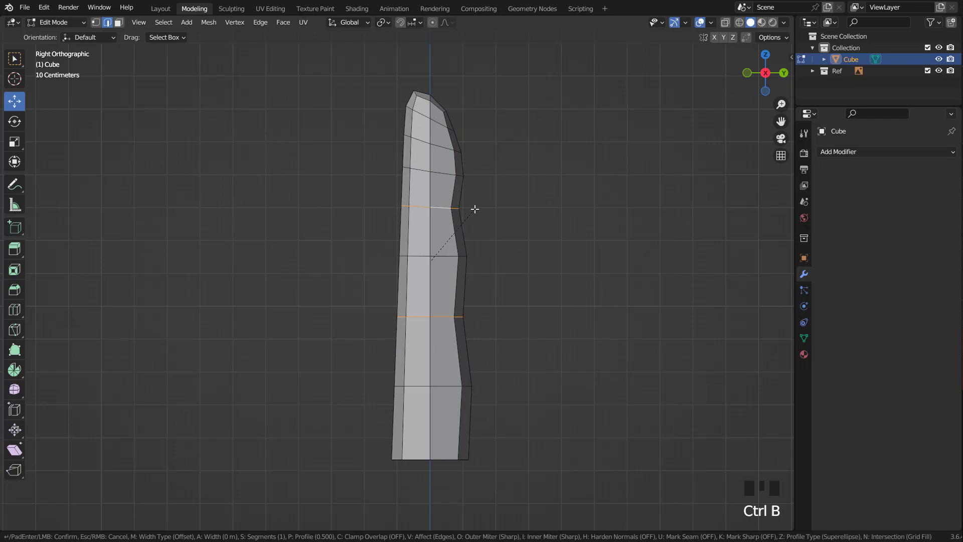
pyautogui.click(502, 225)
pyautogui.moveTo(474, 261); pyautogui.dragTo(473, 261)
pyautogui.press('KP_1')
pyautogui.press('Tab')
pyautogui.scroll(2, 477, 259)
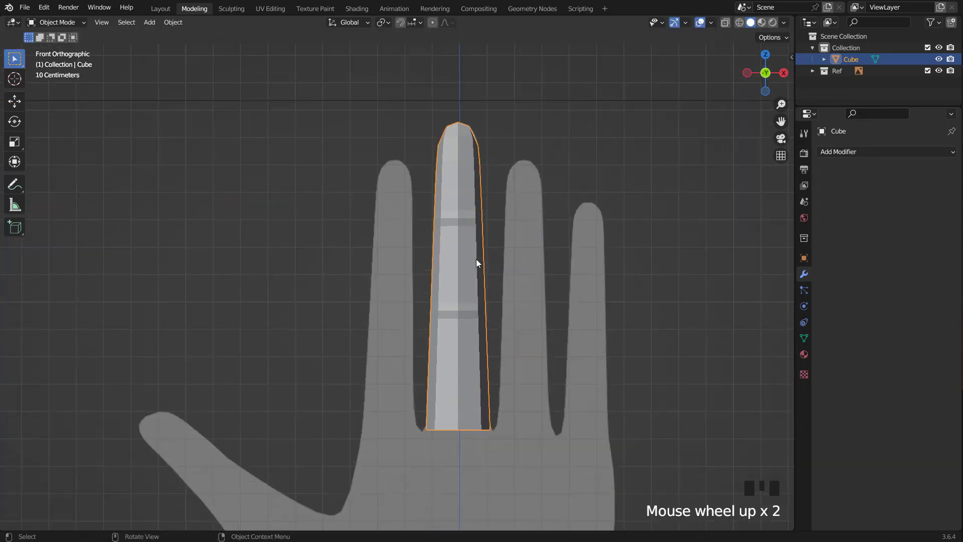
pyautogui.scroll(-2, 476, 259)
pyautogui.keyDown('shift'); pyautogui.moveTo(476, 259); pyautogui.dragTo(476, 258, button='middle'); pyautogui.keyUp('shift')
# Step: Inset the four front faces at the fingertip to outline the fingernail
pyautogui.press('Tab')
pyautogui.keyDown('shift'); pyautogui.moveTo(451, 177); pyautogui.dragTo(438, 265, button='middle'); pyautogui.keyUp('shift')
pyautogui.press('3')
pyautogui.scroll(4, 438, 265)
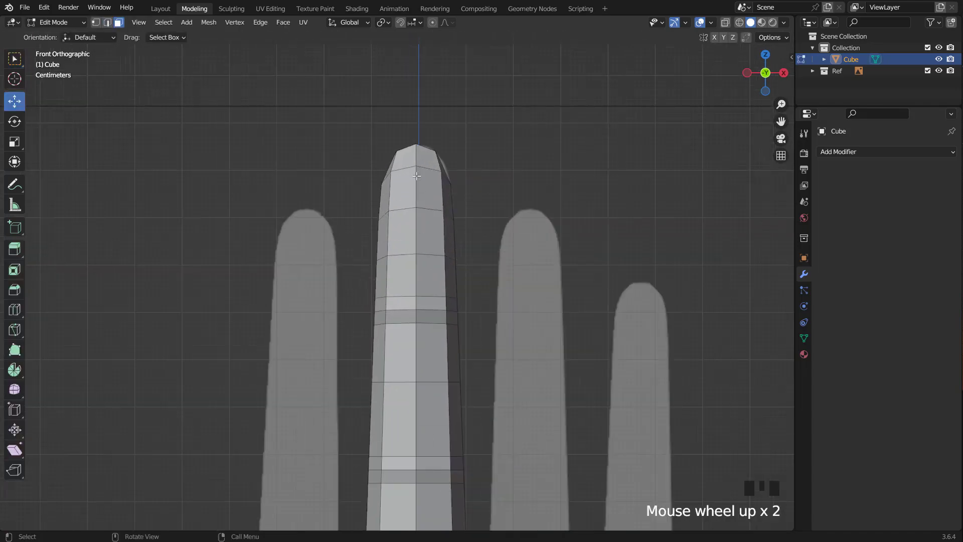
pyautogui.moveTo(401, 158); pyautogui.dragTo(428, 190)
pyautogui.scroll(2, 443, 200)
pyautogui.keyDown('shift'); pyautogui.moveTo(442, 200); pyautogui.dragTo(426, 306, button='middle'); pyautogui.keyUp('shift')
pyautogui.scroll(2, 520, 273)
pyautogui.press('i')
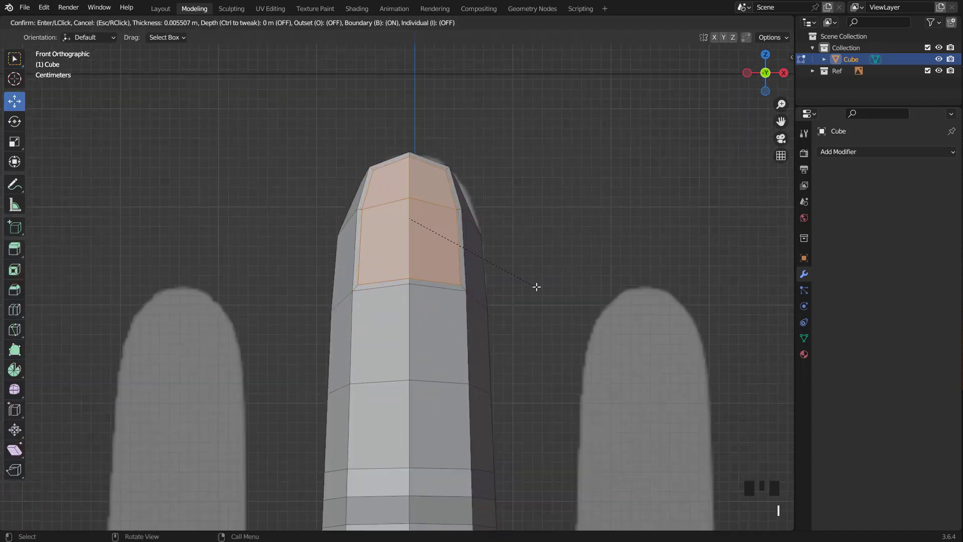
pyautogui.click(535, 286)
# Step: Push the nail faces into the finger along Y, extrude them outward and raise the extruded nail along Z
pyautogui.press('KP_3')
pyautogui.moveTo(508, 191); pyautogui.dragTo(513, 190)
pyautogui.press('e')
pyautogui.click(522, 218)
pyautogui.moveTo(452, 145); pyautogui.dragTo(453, 129)
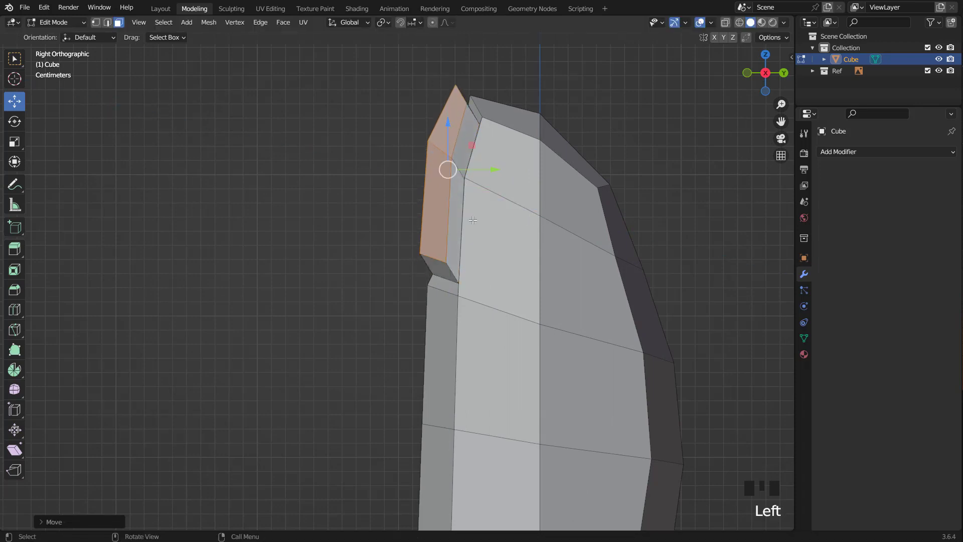
# Step: Move the nail's lower edge faces down and into the finger so the nail base sinks under the skin
pyautogui.press('KP_1')
pyautogui.click(452, 273)
pyautogui.press('KP_3')
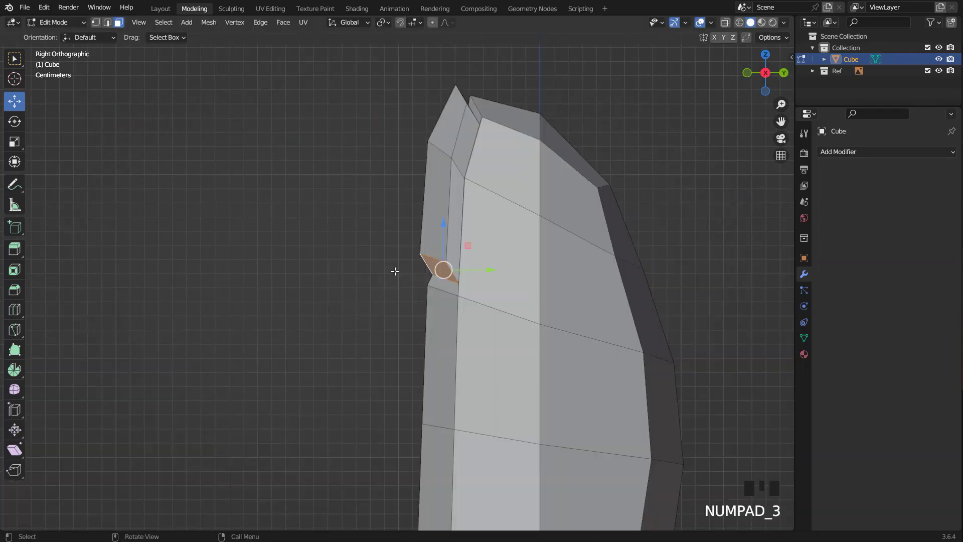
pyautogui.moveTo(443, 236); pyautogui.dragTo(446, 253)
pyautogui.moveTo(490, 286); pyautogui.dragTo(498, 286)
pyautogui.press('KP_1')
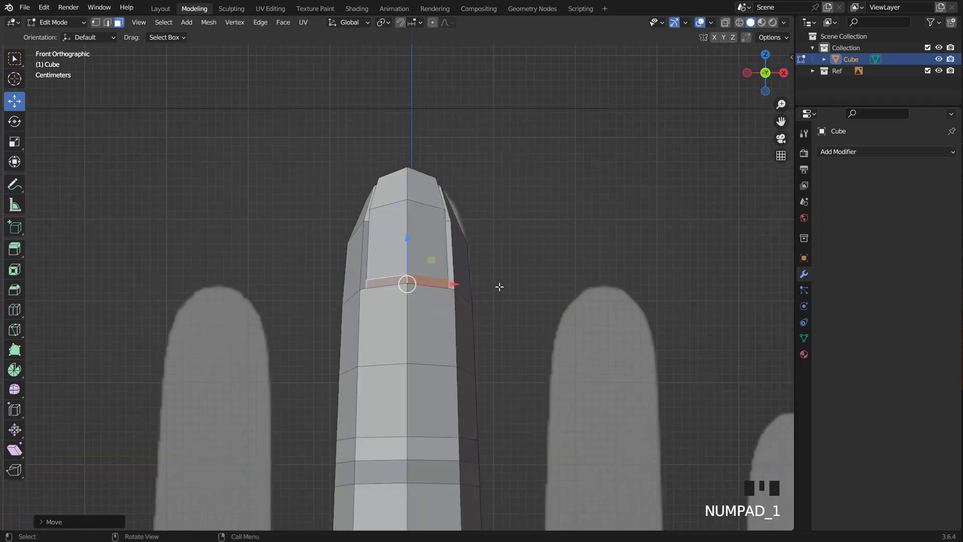
# Step: Add a level 1 Subdivision Surface modifier to the detailed finger
pyautogui.press('Tab')
pyautogui.hotkey('ctrl', '1')
pyautogui.scroll(-6, 499, 286)
pyautogui.scroll(3, 479, 374)
pyautogui.press('Tab')
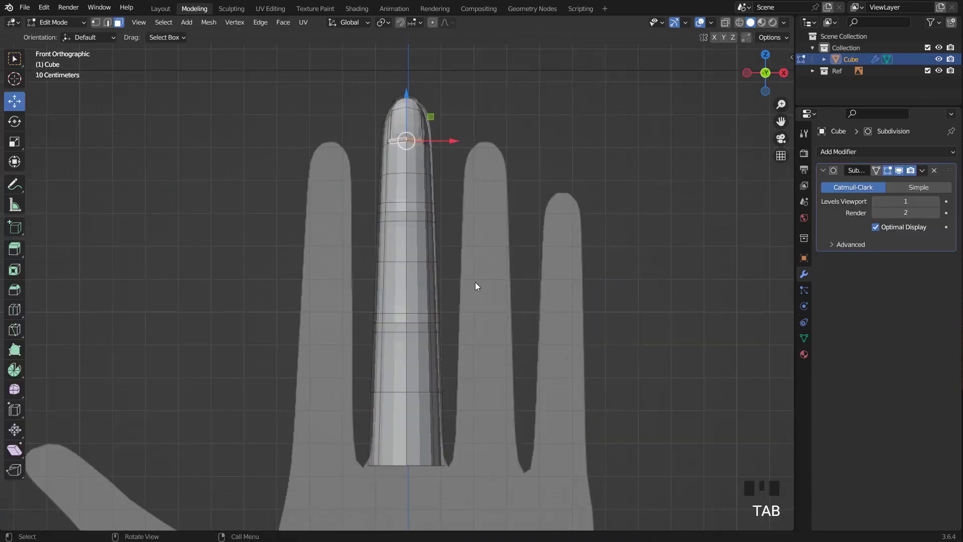
# Step: Adjust the whole finger mesh to fit the reference middle finger
pyautogui.press('a')
pyautogui.moveTo(454, 234); pyautogui.dragTo(452, 230)
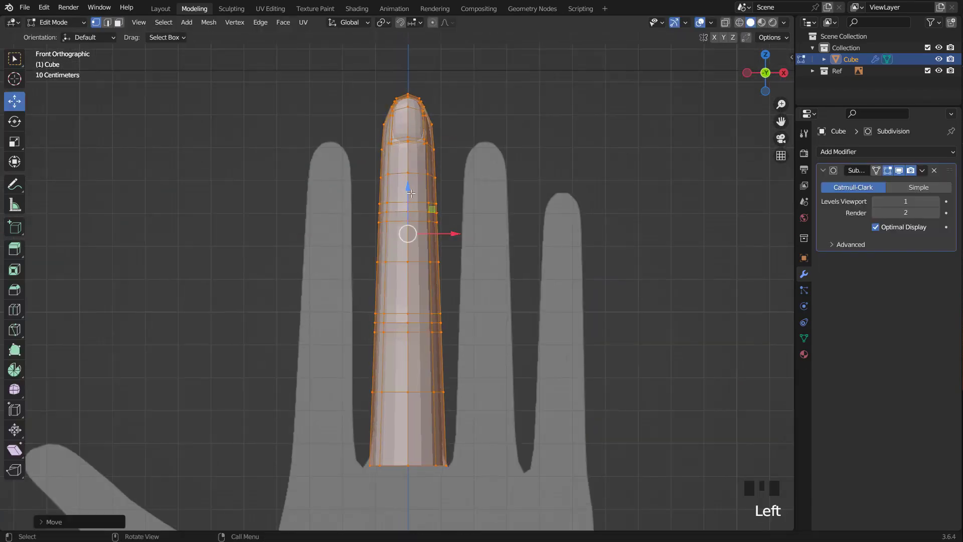
pyautogui.moveTo(406, 187); pyautogui.dragTo(407, 187)
pyautogui.press('Tab')
pyautogui.scroll(-4, 469, 242)
pyautogui.scroll(2, 493, 268)
# Step: Turn on the Subdivision modifier's on-cage display for editing the finger
pyautogui.press('Tab')
pyautogui.press('3')
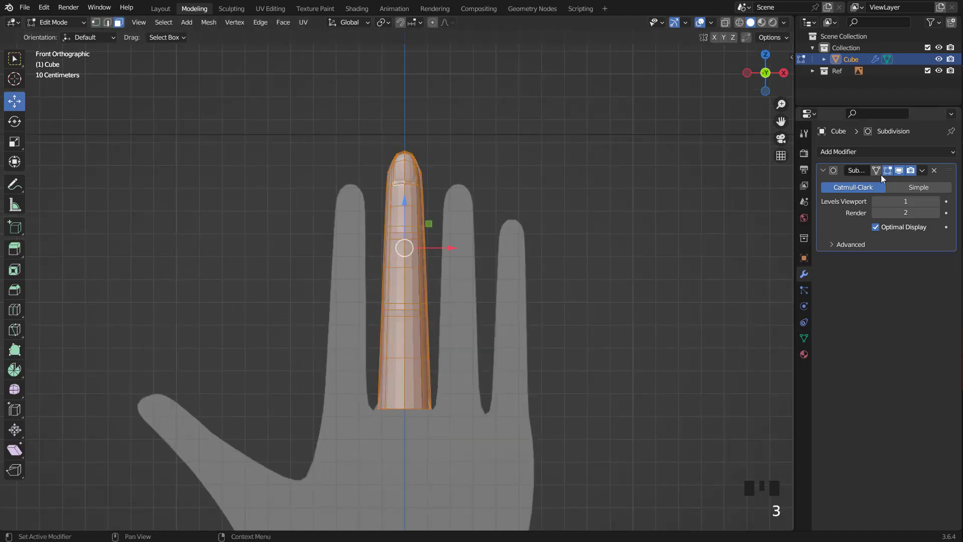
pyautogui.click(877, 171)
# Step: Duplicate the middle finger onto the reference ring finger, scale it down and position it to fit
pyautogui.scroll(-1, 543, 257)
pyautogui.hotkey('shift', 'd')
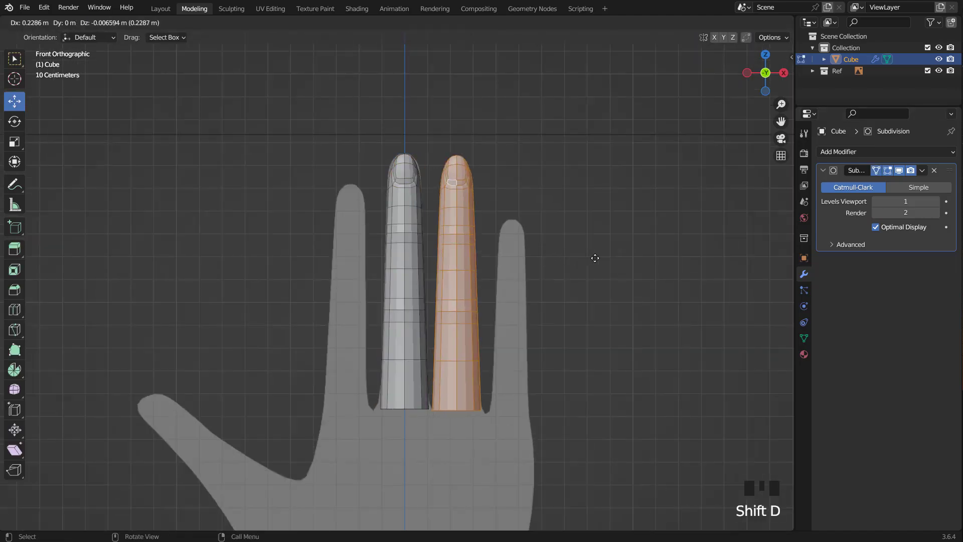
pyautogui.click(595, 258)
pyautogui.press('s')
pyautogui.click(609, 278)
pyautogui.moveTo(457, 206); pyautogui.dragTo(462, 221)
pyautogui.press('s')
pyautogui.moveTo(499, 263); pyautogui.dragTo(497, 263)
pyautogui.click(540, 316)
pyautogui.moveTo(460, 219); pyautogui.dragTo(460, 221)
# Step: Duplicate the ring finger along X onto the reference index finger, and rotate and nudge it to fit
pyautogui.hotkey('shift', 'd')
pyautogui.press('x')
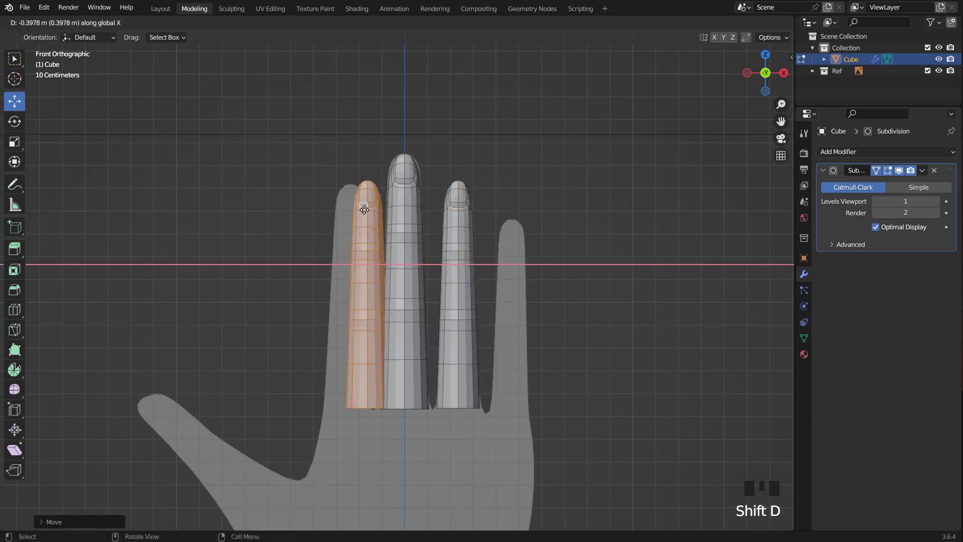
pyautogui.click(350, 204)
pyautogui.press('r')
pyautogui.click(443, 273)
pyautogui.moveTo(393, 264); pyautogui.dragTo(395, 264)
# Step: Place a duplicate finger over the reference little finger and scale it down to fit
pyautogui.click(632, 302)
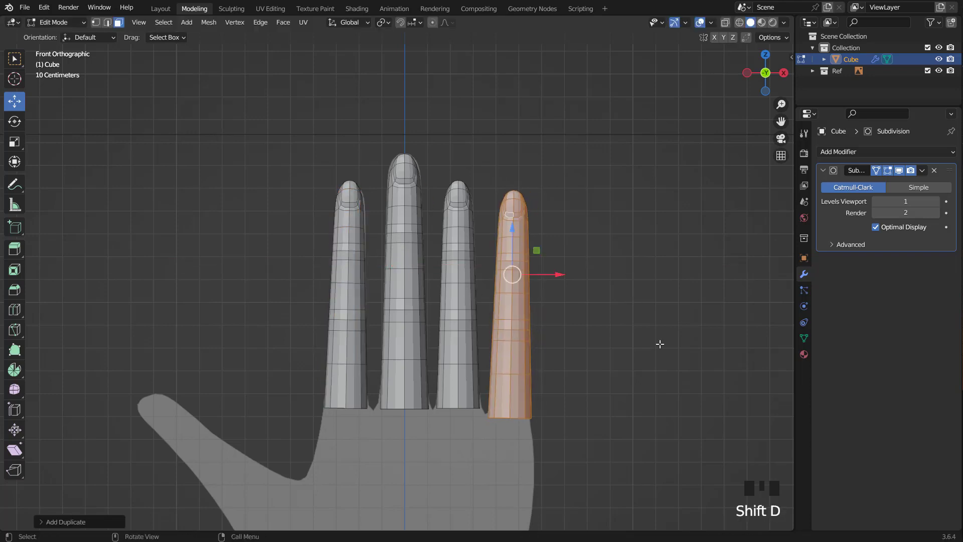
pyautogui.press('s')
pyautogui.click(626, 306)
pyautogui.press('g')
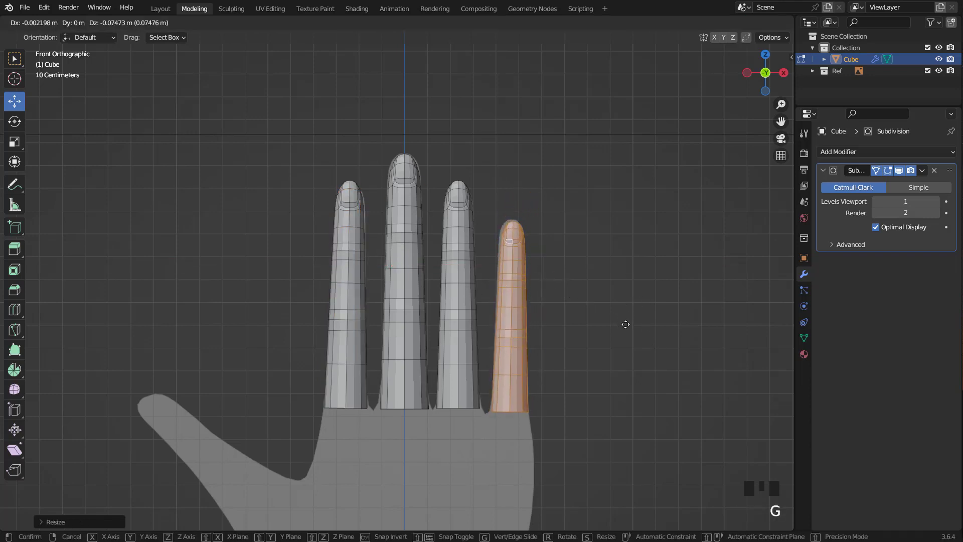
pyautogui.click(625, 324)
pyautogui.moveTo(557, 292); pyautogui.dragTo(555, 291)
pyautogui.press('s')
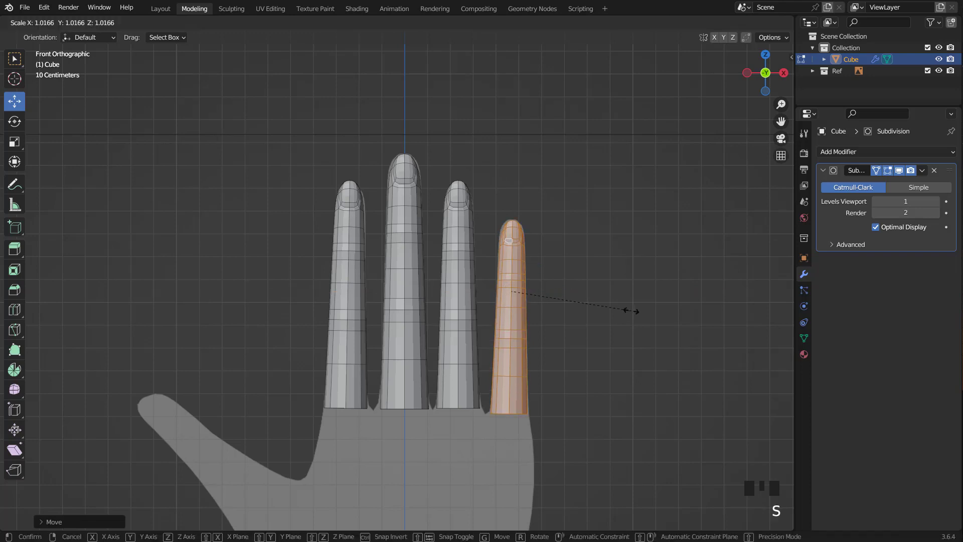
pyautogui.click(630, 311)
# Step: Move the little and index fingers slightly backward along Y in top view
pyautogui.press('KP_7')
pyautogui.moveTo(511, 210); pyautogui.dragTo(511, 203)
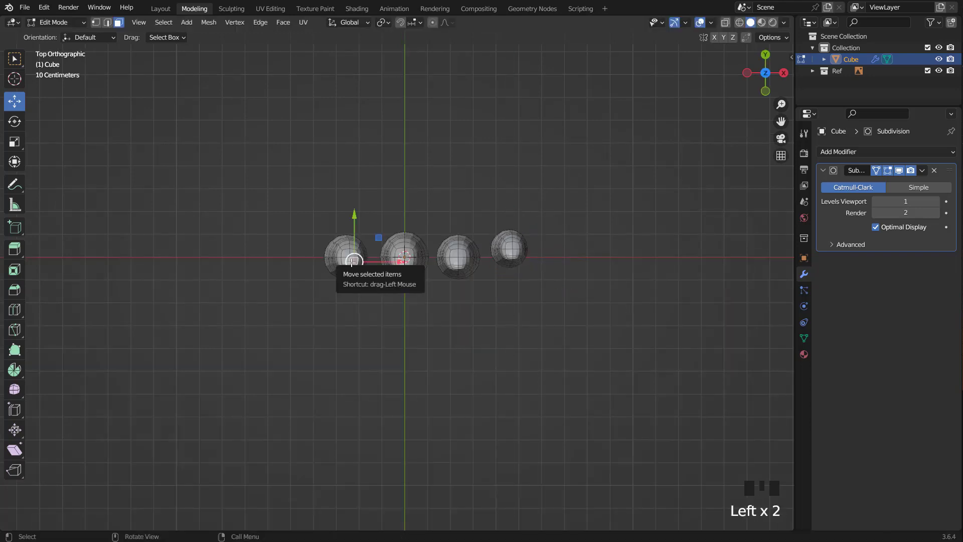
pyautogui.press('l')
pyautogui.moveTo(347, 212); pyautogui.dragTo(348, 204)
pyautogui.press('KP_1')
pyautogui.scroll(-1, 405, 288)
pyautogui.click(409, 302)
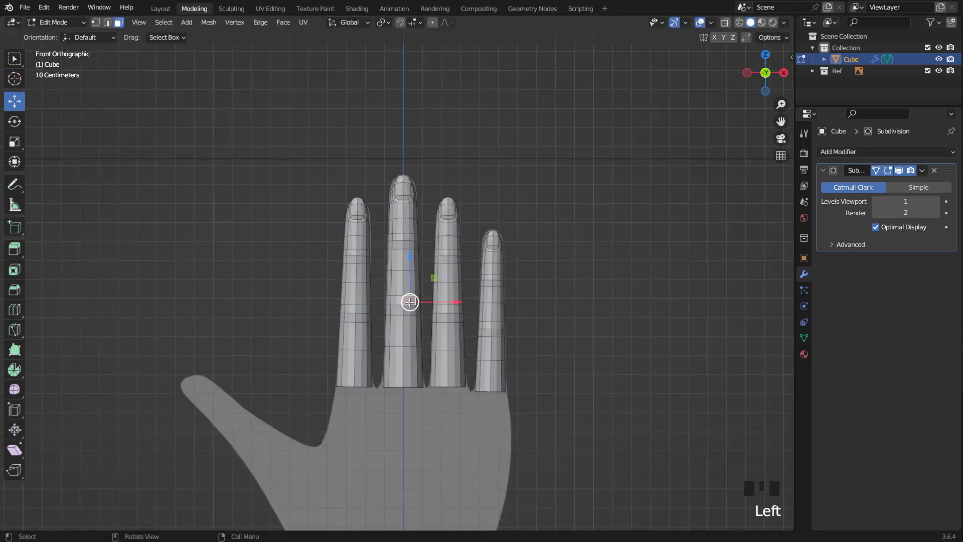
# Step: Duplicate the middle finger and place the copy near the reference thumb
pyautogui.press('l')
pyautogui.scroll(-2, 410, 302)
pyautogui.scroll(1, 494, 208)
pyautogui.hotkey('shift', 'd')
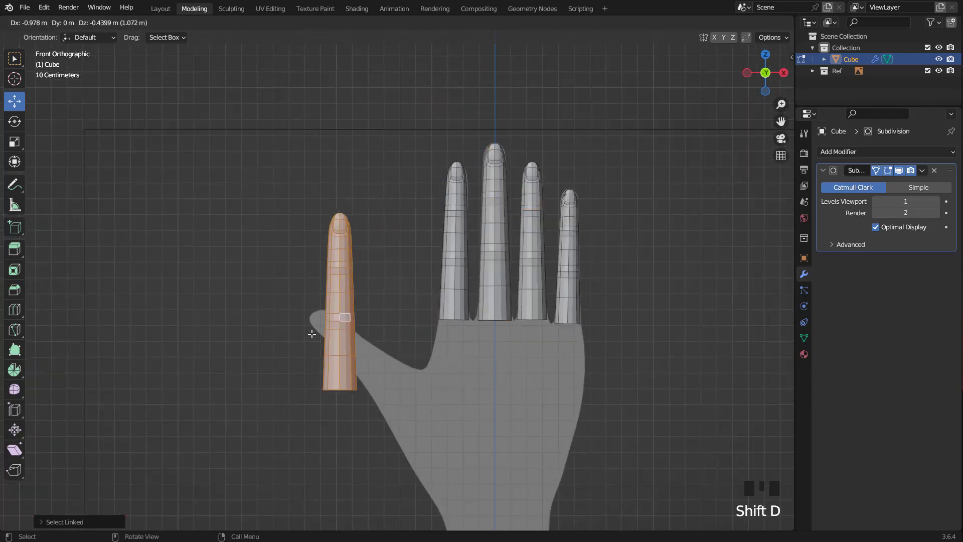
pyautogui.click(312, 334)
# Step: Shorten the duplicated finger by deleting the faces of its lower section
pyautogui.scroll(1, 321, 346)
pyautogui.click(344, 389)
pyautogui.press('ctrl+KP_Add')
pyautogui.press('x')
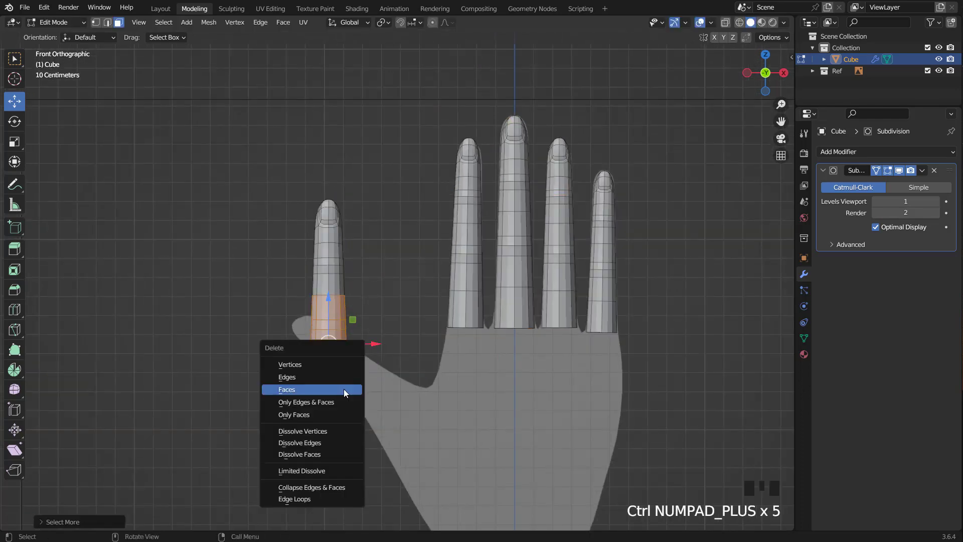
pyautogui.click(344, 389)
# Step: Rotate the shortened finger toward the thumb's angle and move it onto the reference thumb
pyautogui.scroll(1, 341, 346)
pyautogui.press('l')
pyautogui.press('r')
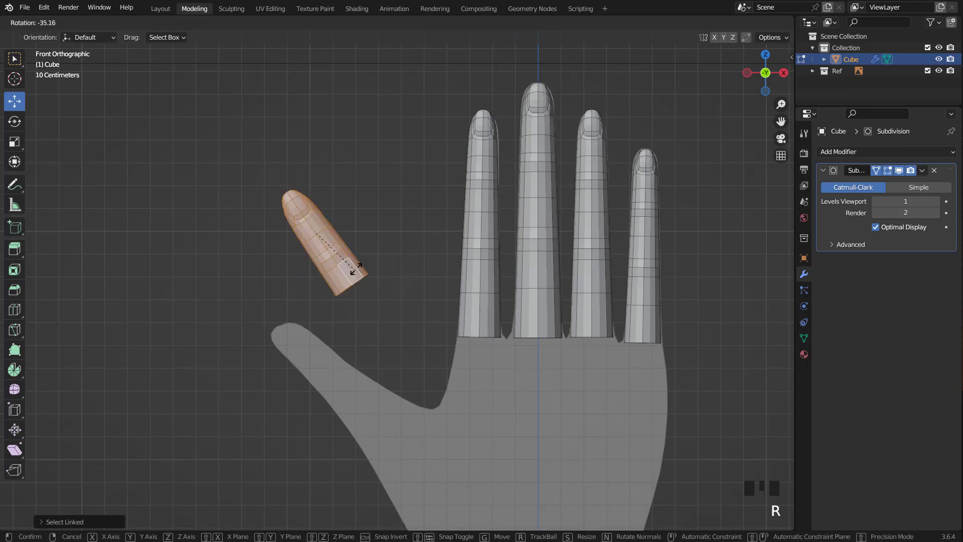
pyautogui.click(321, 296)
pyautogui.press('g')
pyautogui.click(335, 370)
pyautogui.press('r')
pyautogui.click(354, 374)
pyautogui.press('g')
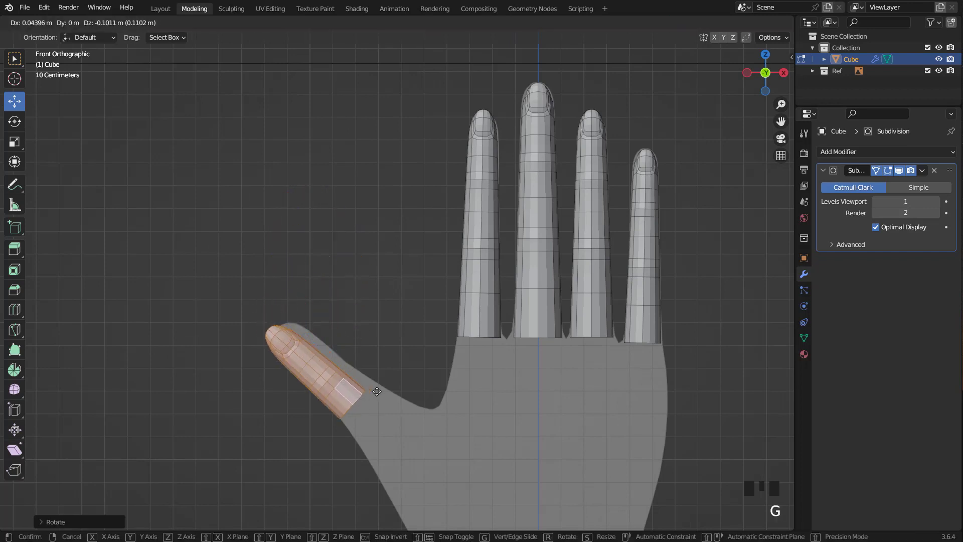
pyautogui.click(371, 392)
# Step: Fatten the thumb slightly and scale up its open base edge loop to match the reference width
pyautogui.scroll(1, 399, 365)
pyautogui.scroll(1, 400, 365)
pyautogui.hotkey('alt', 's')
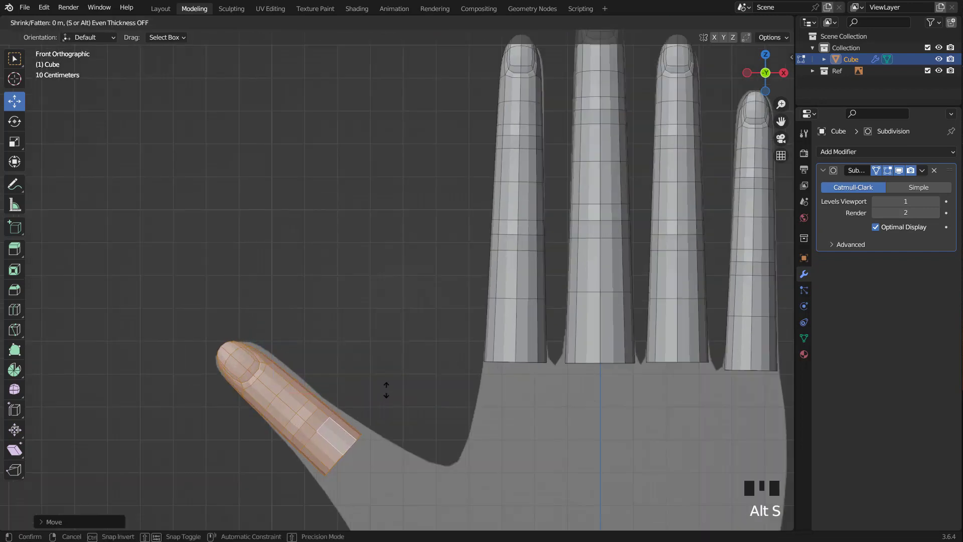
pyautogui.click(387, 389)
pyautogui.press('2')
pyautogui.keyDown('alt'); pyautogui.click(346, 449); pyautogui.keyUp('alt')
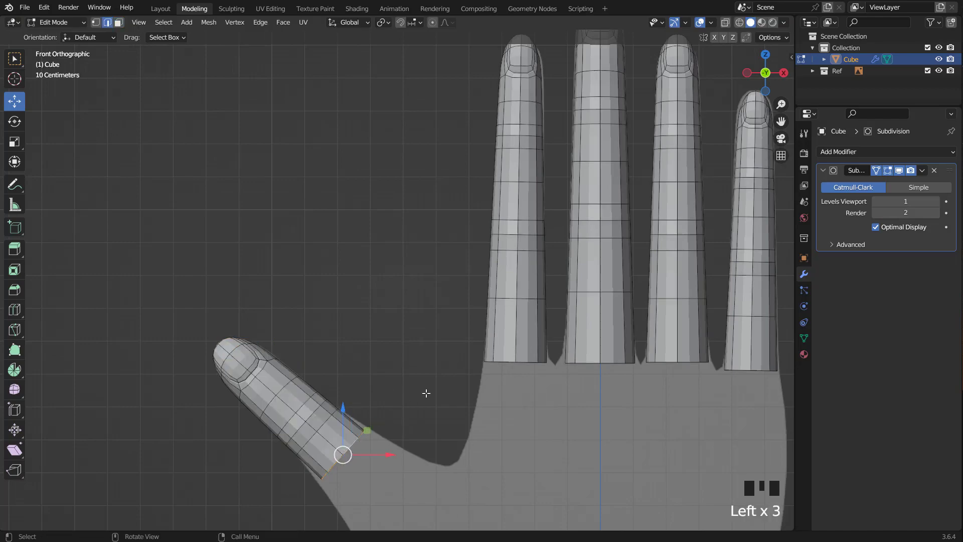
pyautogui.press('s')
pyautogui.click(446, 408)
# Step: Extrude the thumb's open base loop toward the palm and scale the new loop up
pyautogui.scroll(-1, 426, 398)
pyautogui.press('e')
pyautogui.click(434, 403)
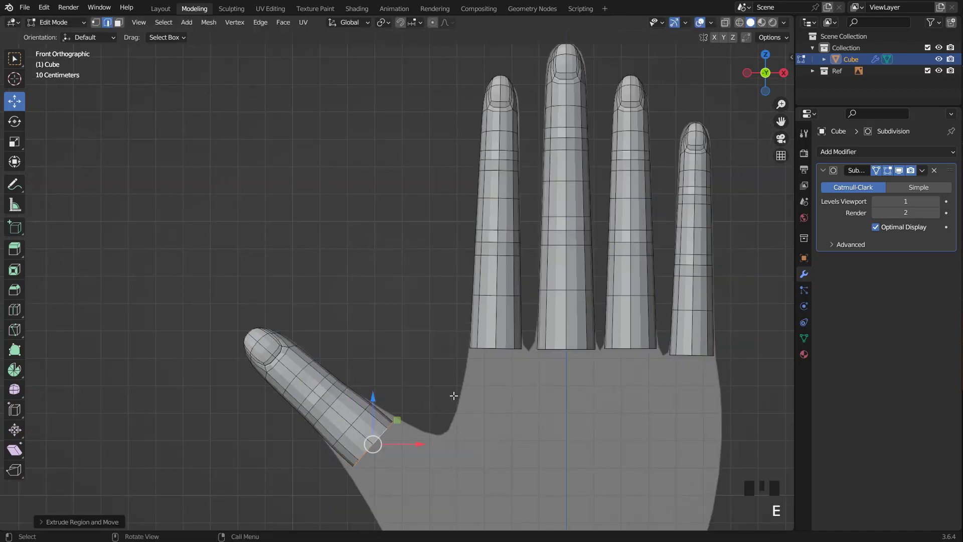
pyautogui.press('s')
pyautogui.click(490, 405)
# Step: Extrude the thumb base once more up to the palm, then enlarge and shift the loop to the reference outline
pyautogui.scroll(-2, 423, 350)
pyautogui.press('e')
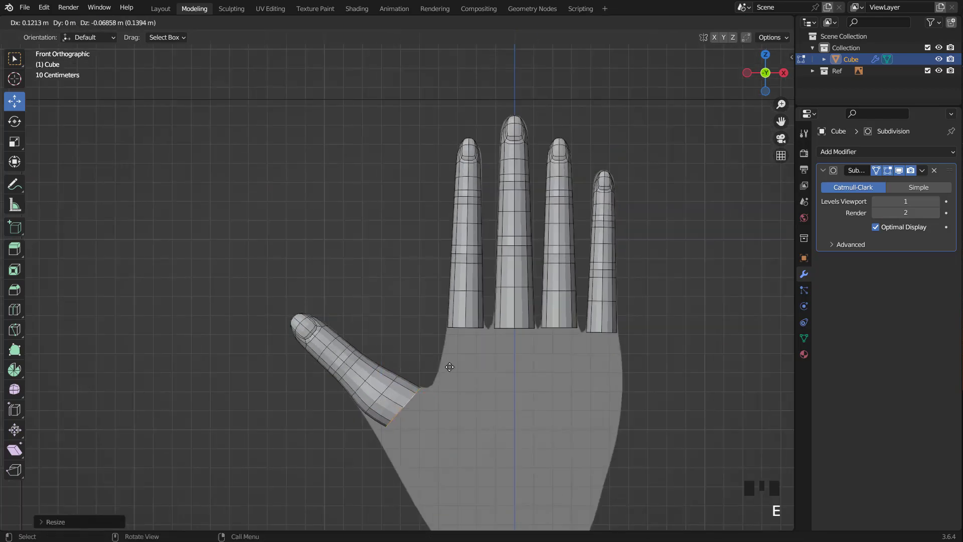
pyautogui.click(436, 396)
pyautogui.press('s')
pyautogui.click(497, 356)
pyautogui.scroll(1, 496, 355)
pyautogui.press('g')
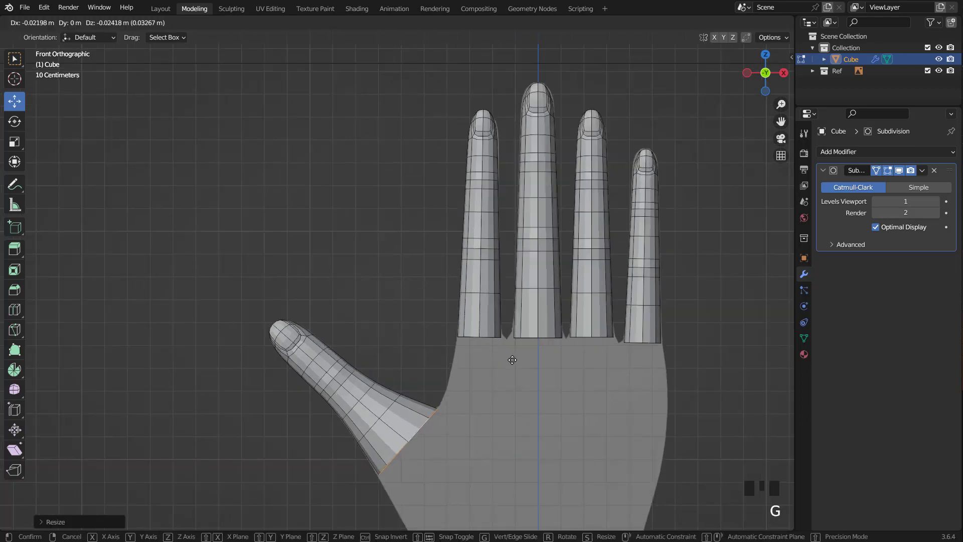
pyautogui.click(512, 359)
# Step: Move the whole thumb along Y in side view and rotate it in top view to angle it toward the palm
pyautogui.press('KP_3')
pyautogui.moveTo(465, 365); pyautogui.dragTo(500, 363)
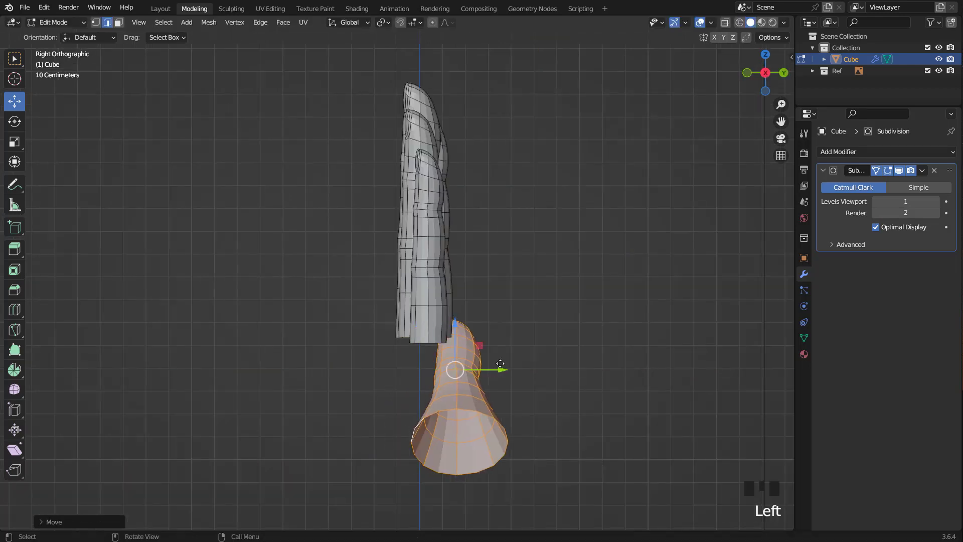
pyautogui.press('KP_1')
pyautogui.press('KP_3')
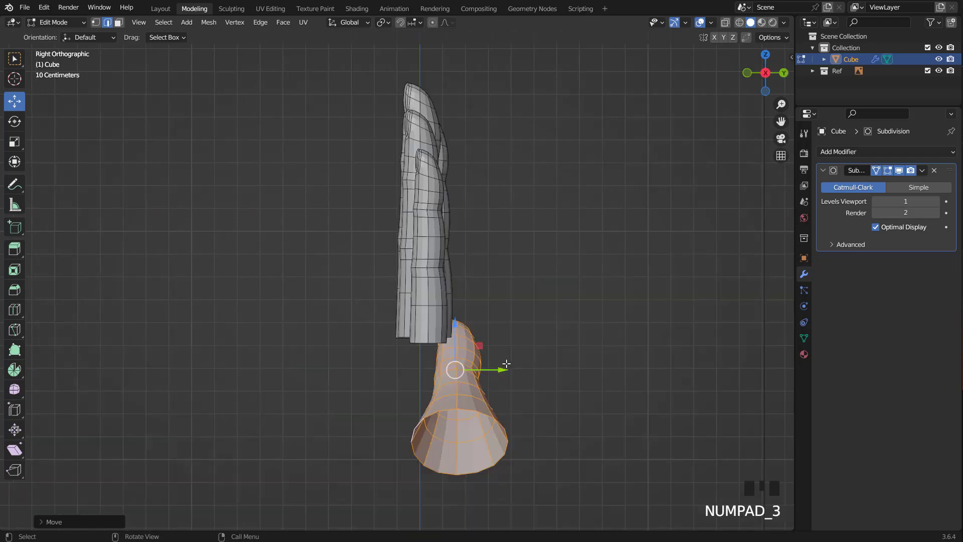
pyautogui.press('KP_7')
pyautogui.press('r')
pyautogui.click(512, 419)
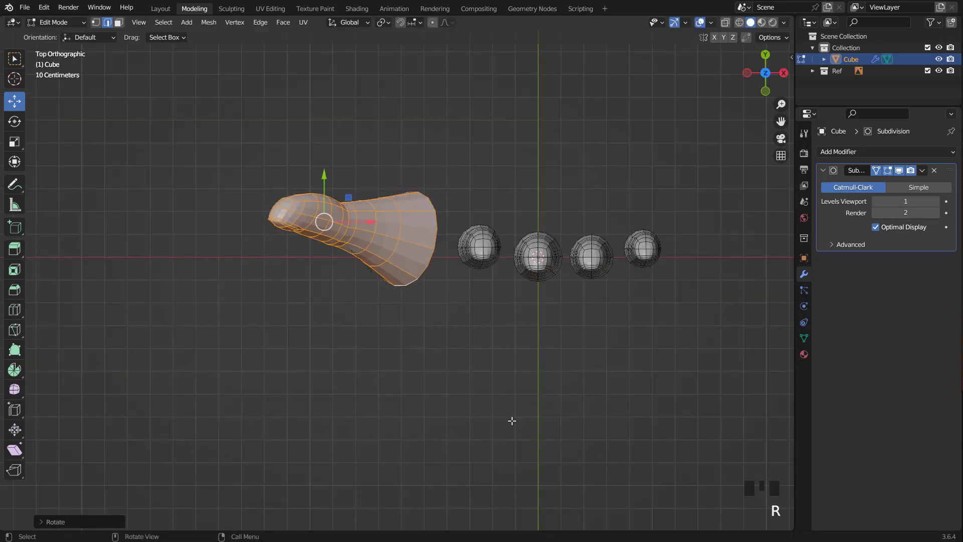
# Step: Check the rotated thumb's placement against the fingers and reference from side, front and perspective views
pyautogui.press('KP_3')
pyautogui.press('KP_1')
pyautogui.scroll(2, 504, 369)
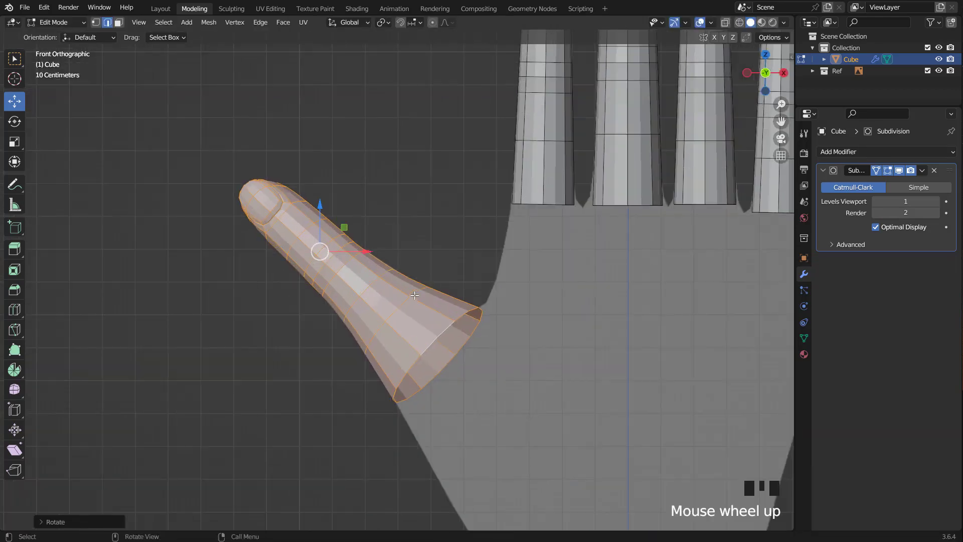
pyautogui.scroll(-2, 390, 291)
pyautogui.moveTo(390, 291); pyautogui.dragTo(419, 332, button='middle')
pyautogui.press('KP_1')
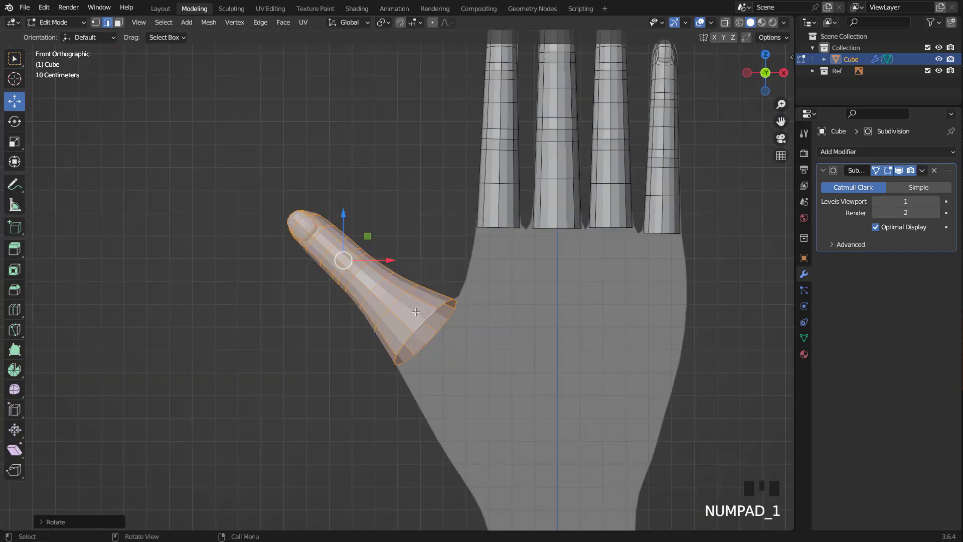
pyautogui.scroll(2, 624, 253)
pyautogui.scroll(-2, 624, 252)
# Step: Turn off the Subdivision modifier's viewport display and fill faces bridging the gaps between the four finger bases
pyautogui.moveTo(624, 252); pyautogui.dragTo(652, 241, button='middle')
pyautogui.scroll(-2, 591, 271)
pyautogui.scroll(1, 592, 271)
pyautogui.click(900, 175)
pyautogui.scroll(3, 389, 312)
pyautogui.moveTo(388, 312); pyautogui.dragTo(392, 316, button='middle')
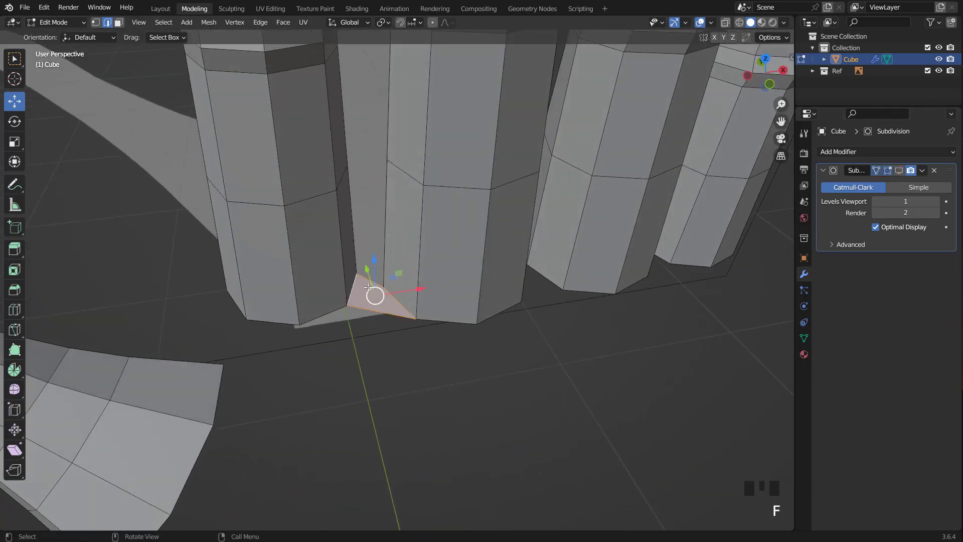
pyautogui.moveTo(542, 279); pyautogui.dragTo(449, 312, button='middle')
pyautogui.keyDown('shift'); pyautogui.click(449, 312); pyautogui.keyUp('shift')
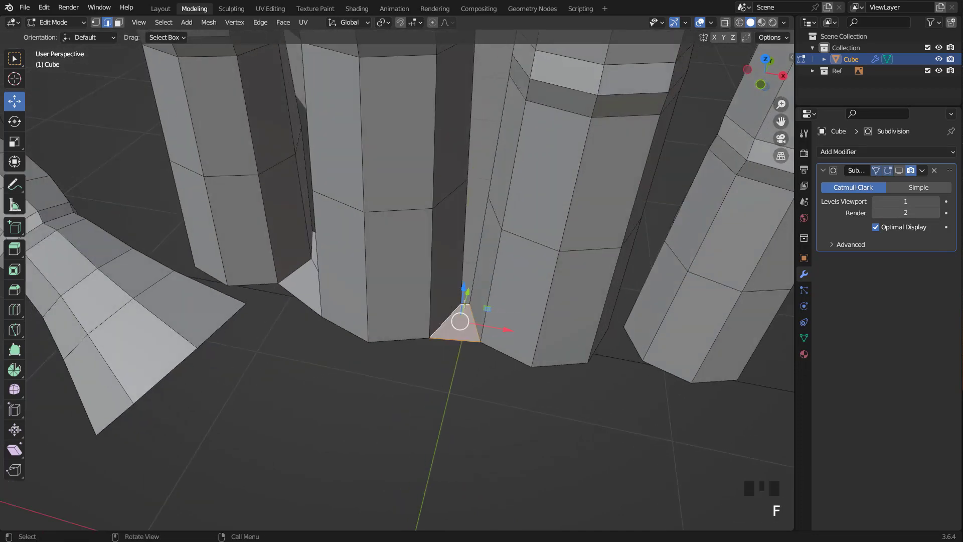
# Step: Extrude the joined finger bases' lower loop about 0.08 m down along Z, flatten it and widen it slightly along X
pyautogui.press('KP_1')
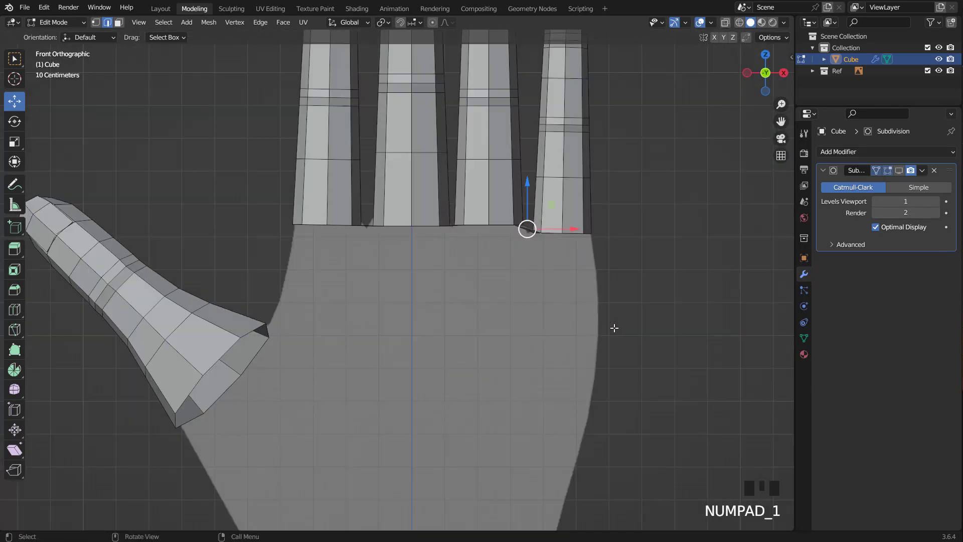
pyautogui.press('e')
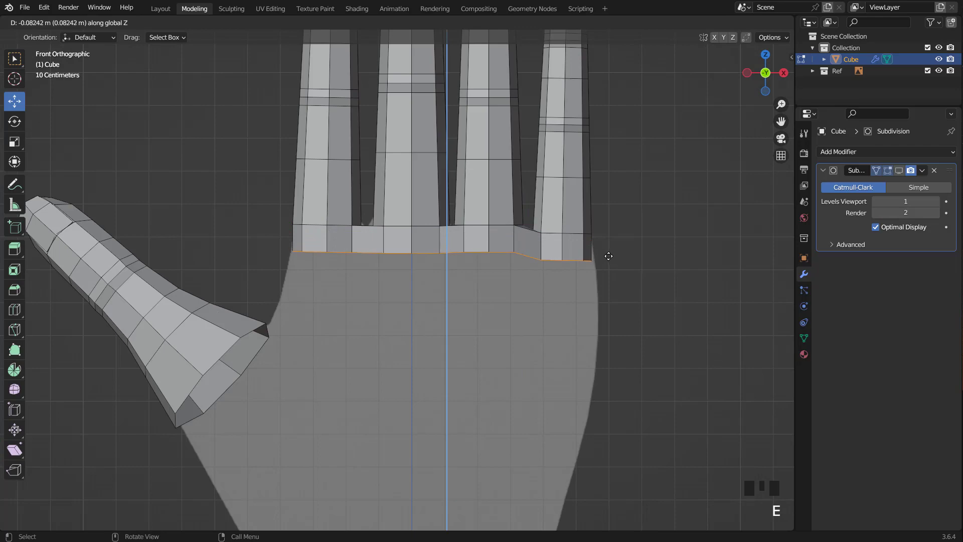
pyautogui.click(608, 256)
pyautogui.press('s')
pyautogui.click(608, 256)
pyautogui.press('s')
pyautogui.press('x')
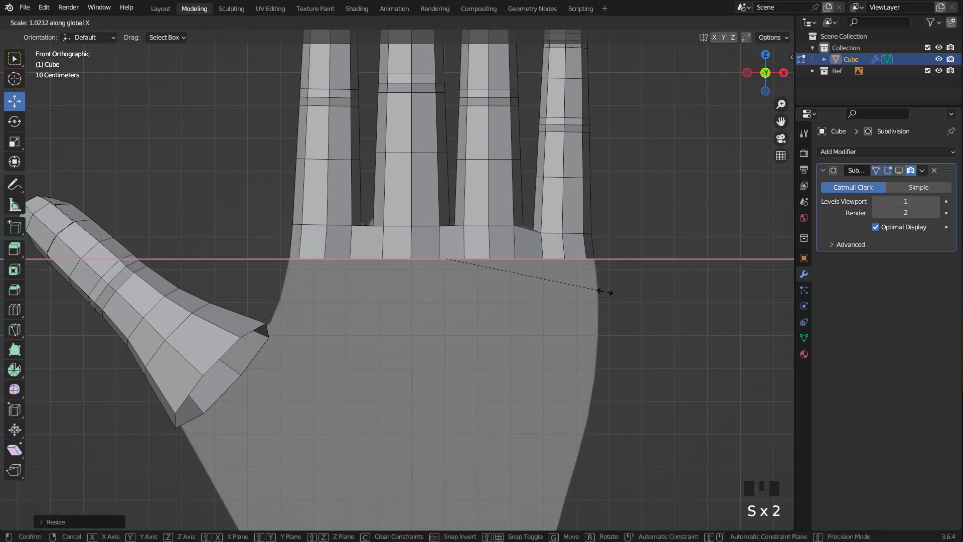
pyautogui.click(606, 291)
# Step: Isolate the palm's lower edge loop in bottom view and even out its front vertices between the middle, ring and little fingers
pyautogui.press('ctrl+KP_7')
pyautogui.scroll(3, 606, 292)
pyautogui.press('1')
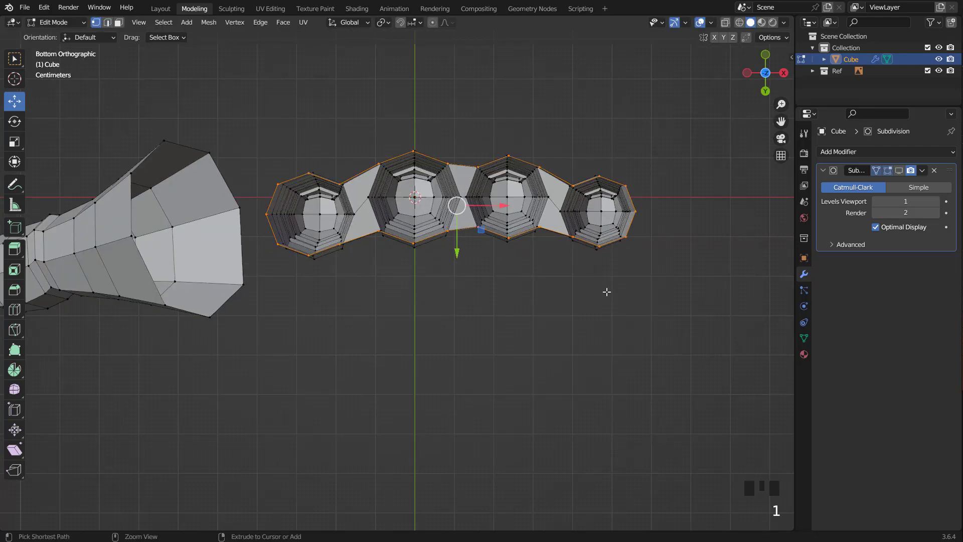
pyautogui.press('h')
pyautogui.press('g')
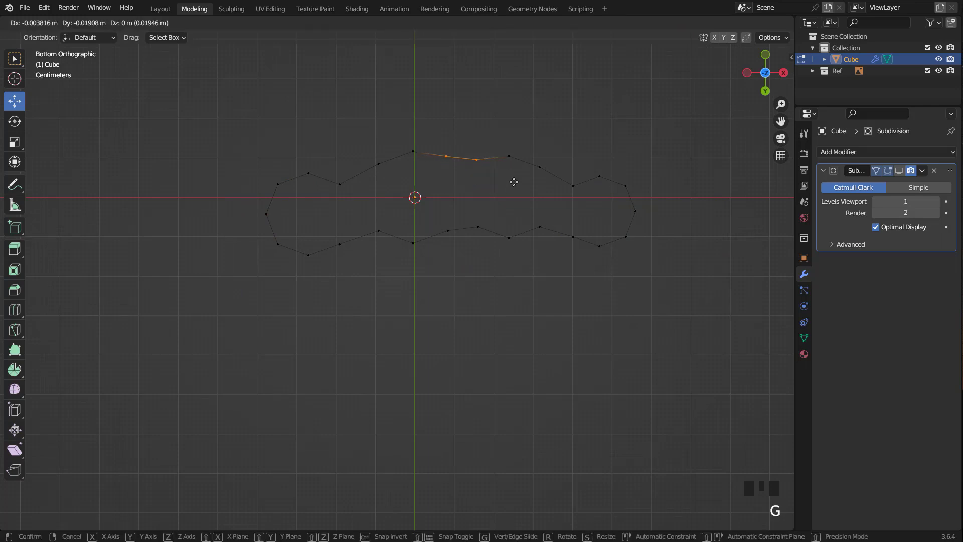
pyautogui.click(514, 181)
pyautogui.moveTo(565, 173); pyautogui.dragTo(586, 200)
pyautogui.press('g')
pyautogui.click(582, 188)
# Step: Move the loop's back vertices between the fingers outward to smooth the back contour
pyautogui.moveTo(583, 246); pyautogui.dragTo(584, 247)
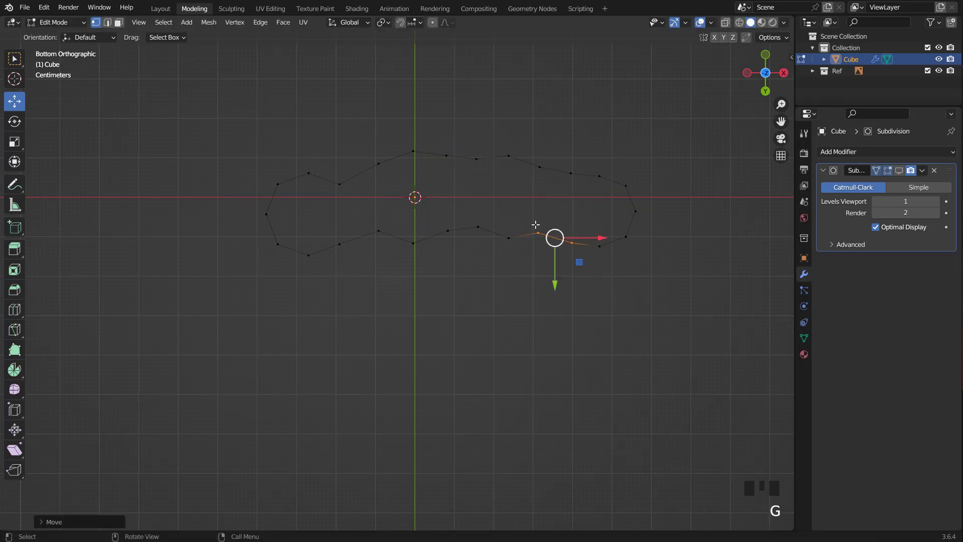
pyautogui.press('g')
pyautogui.click(471, 248)
pyautogui.moveTo(381, 227); pyautogui.dragTo(392, 243)
pyautogui.press('g')
pyautogui.click(393, 257)
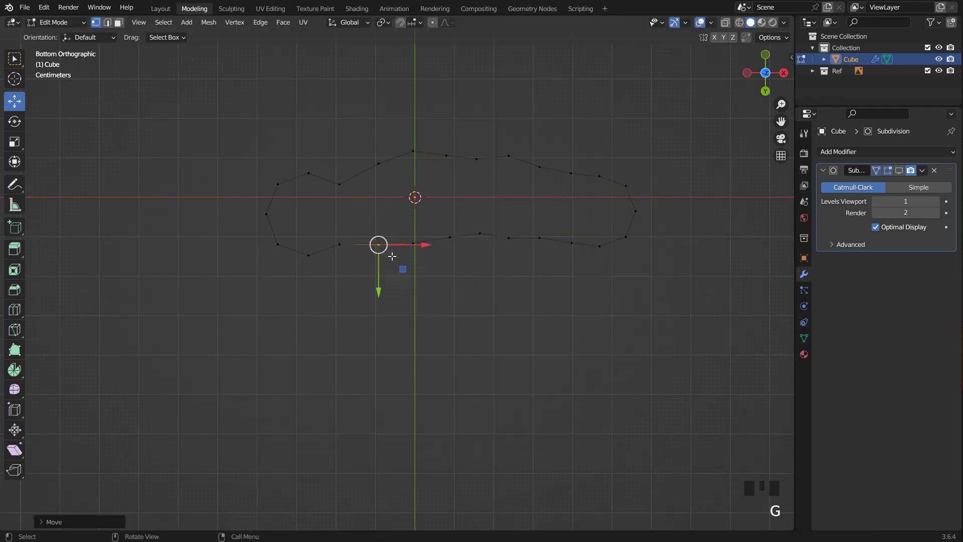
pyautogui.moveTo(331, 232); pyautogui.dragTo(351, 252)
pyautogui.press('g')
pyautogui.click(350, 256)
# Step: Even out the loop's front vertices around the index and middle fingers and finish smoothing its outline
pyautogui.moveTo(329, 173); pyautogui.dragTo(365, 199)
pyautogui.press('g')
pyautogui.moveTo(406, 147); pyautogui.dragTo(425, 164)
pyautogui.press('g')
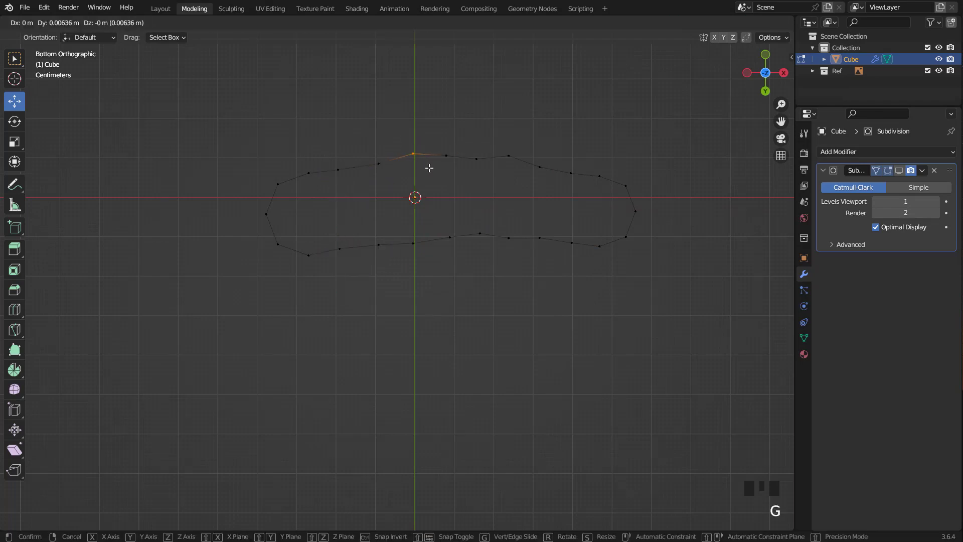
pyautogui.click(427, 168)
pyautogui.moveTo(529, 157); pyautogui.dragTo(550, 172)
pyautogui.moveTo(485, 237); pyautogui.dragTo(485, 237)
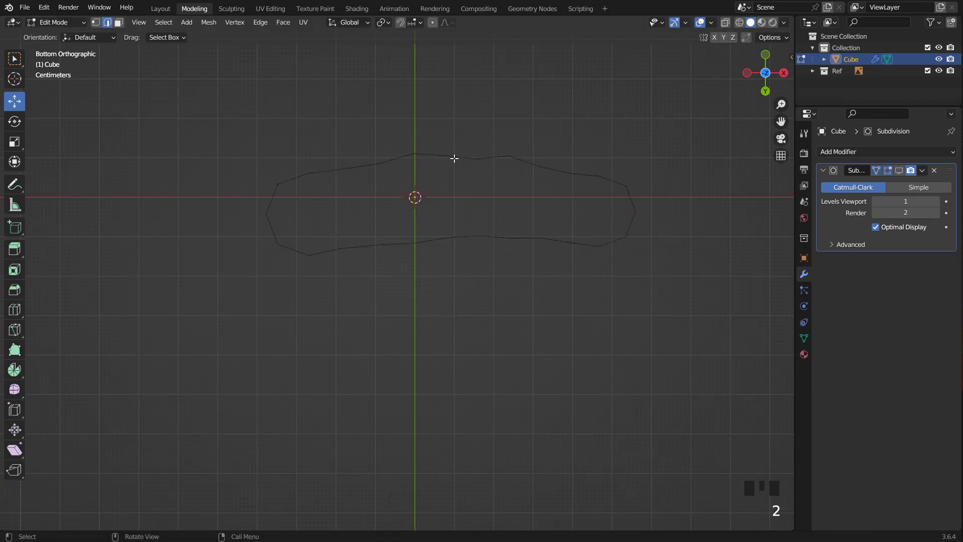
# Step: Reveal the hidden geometry and merge the three lower loop edges beneath the finger gaps on the front side
pyautogui.hotkey('alt', 'h')
pyautogui.press('KP_1')
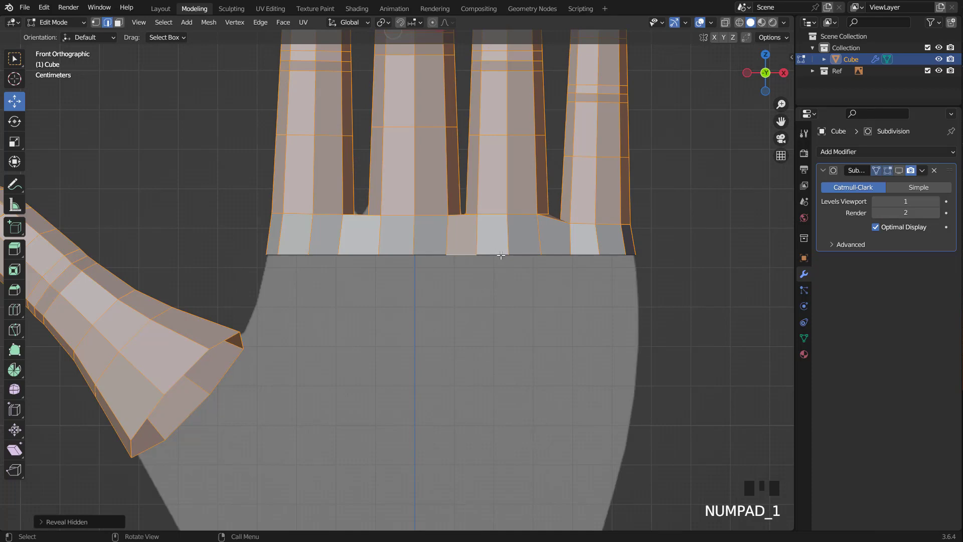
pyautogui.click(367, 256)
pyautogui.scroll(2, 388, 244)
pyautogui.press('m')
pyautogui.click(393, 241)
pyautogui.click(489, 243)
pyautogui.press('m')
pyautogui.click(490, 242)
pyautogui.click(628, 241)
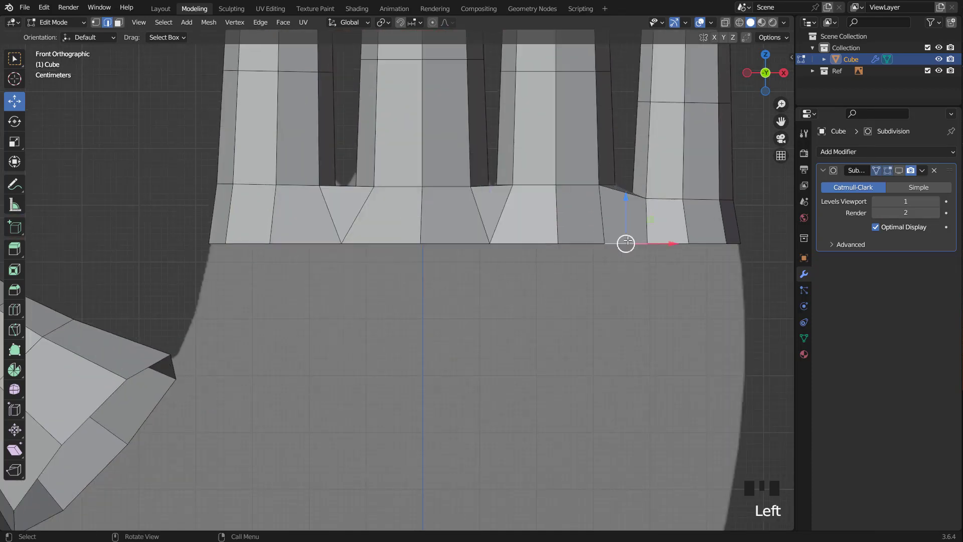
pyautogui.press('m')
pyautogui.click(627, 242)
# Step: Merge the three matching lower loop edges beneath the finger gaps on the back side of the hand
pyautogui.press('ctrl+KP_1')
pyautogui.press('m')
pyautogui.click(449, 249)
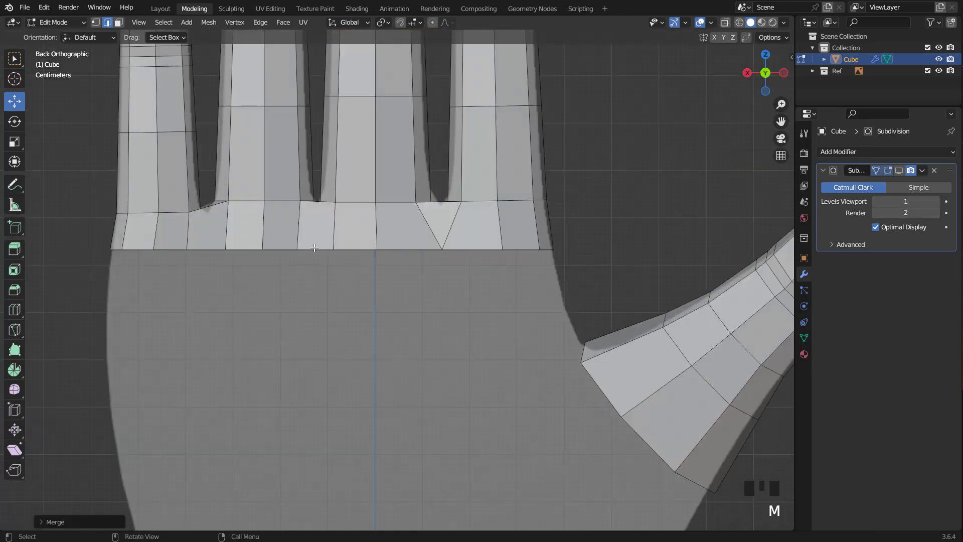
pyautogui.click(314, 247)
pyautogui.press('m')
pyautogui.click(313, 245)
pyautogui.press('m')
pyautogui.click(214, 244)
# Step: Lower the palm's bottom loop slightly, extrude it further down, and scale and shift it along X to fit the reference
pyautogui.press('KP_1')
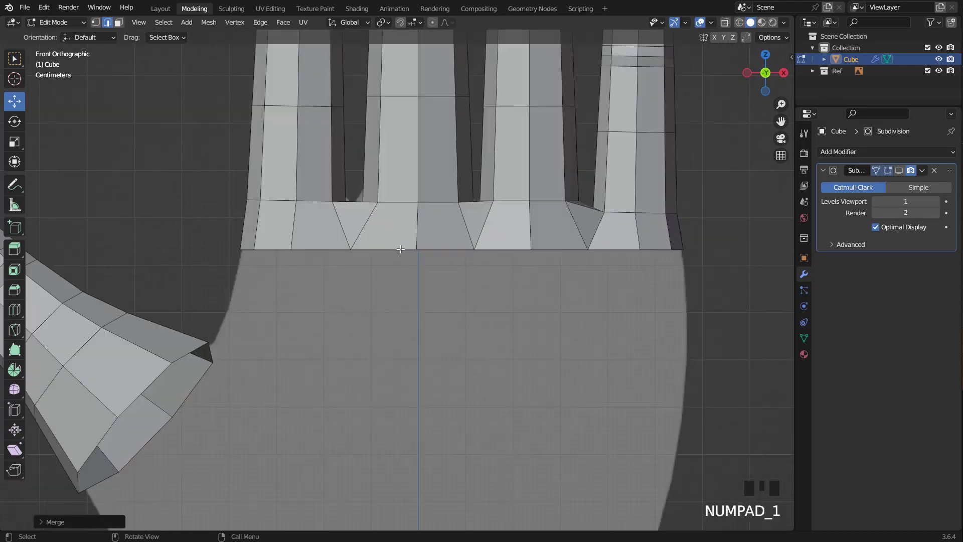
pyautogui.click(468, 205)
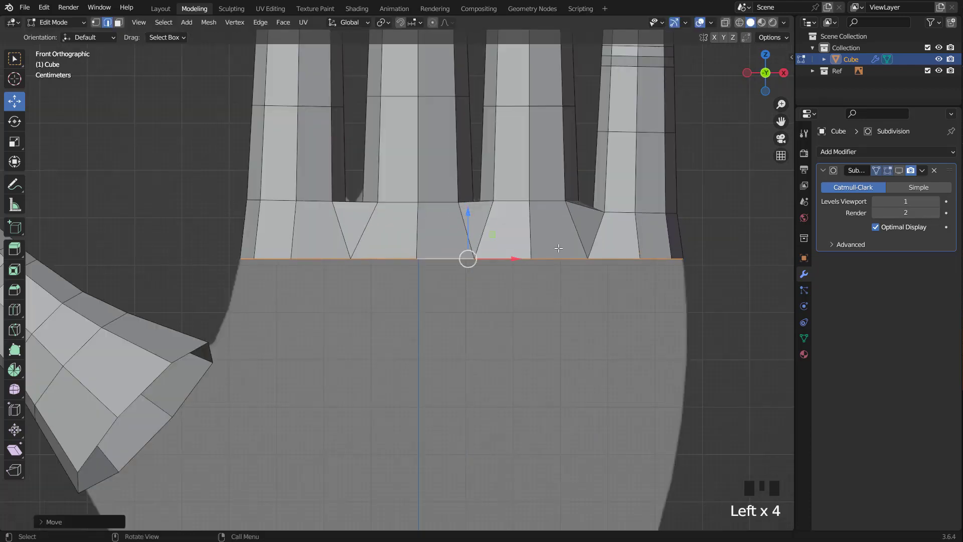
pyautogui.press('e')
pyautogui.click(567, 342)
pyautogui.press('s')
pyautogui.press('x')
pyautogui.click(570, 344)
pyautogui.moveTo(516, 337); pyautogui.dragTo(506, 337)
pyautogui.press('s')
pyautogui.press('x')
pyautogui.click(545, 346)
# Step: Merge the thumb's inner base vertices with the adjacent vertices on the palm's edge
pyautogui.scroll(-2, 545, 346)
pyautogui.moveTo(545, 346); pyautogui.dragTo(417, 400, button='middle')
pyautogui.keyDown('shift'); pyautogui.click(385, 411); pyautogui.keyUp('shift')
pyautogui.press('m')
pyautogui.click(360, 407)
pyautogui.press('m')
pyautogui.click(362, 401)
pyautogui.keyDown('shift'); pyautogui.click(415, 387); pyautogui.keyUp('shift')
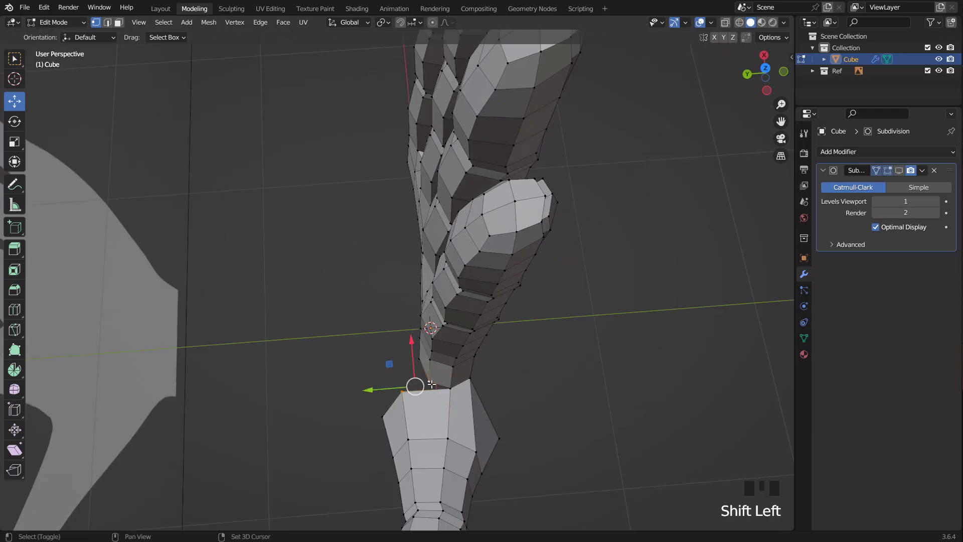
pyautogui.press('m')
pyautogui.click(416, 386)
pyautogui.scroll(-2, 422, 367)
pyautogui.moveTo(423, 366); pyautogui.dragTo(347, 306, button='middle')
pyautogui.press('KP_1')
pyautogui.scroll(4, 321, 291)
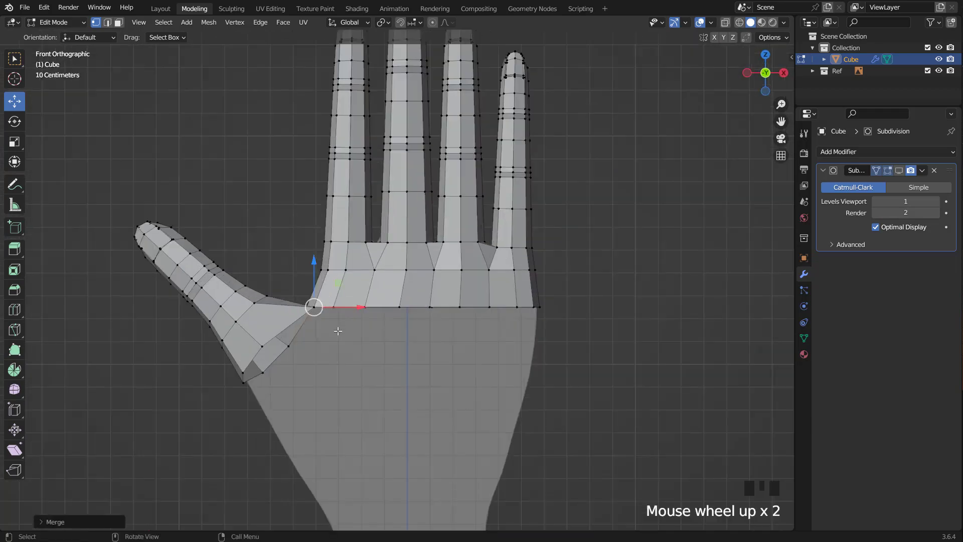
pyautogui.scroll(-2, 265, 384)
pyautogui.keyDown('shift'); pyautogui.moveTo(266, 383); pyautogui.dragTo(420, 271, button='middle'); pyautogui.keyUp('shift')
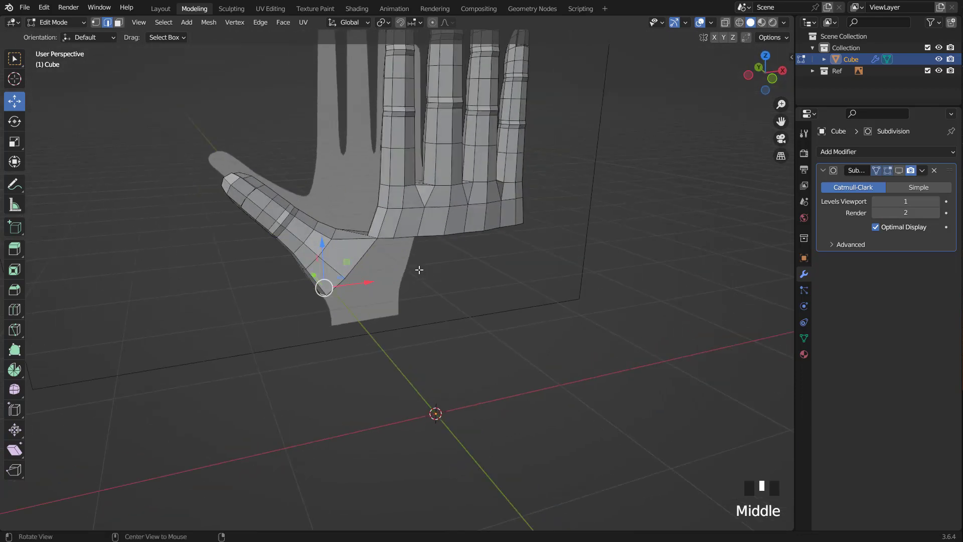
# Step: Try to connect palm vertices with diagonal edges from the thumb corner across to the little finger's side
pyautogui.press('KP_1')
pyautogui.scroll(3, 420, 270)
pyautogui.press('1')
pyautogui.scroll(2, 361, 326)
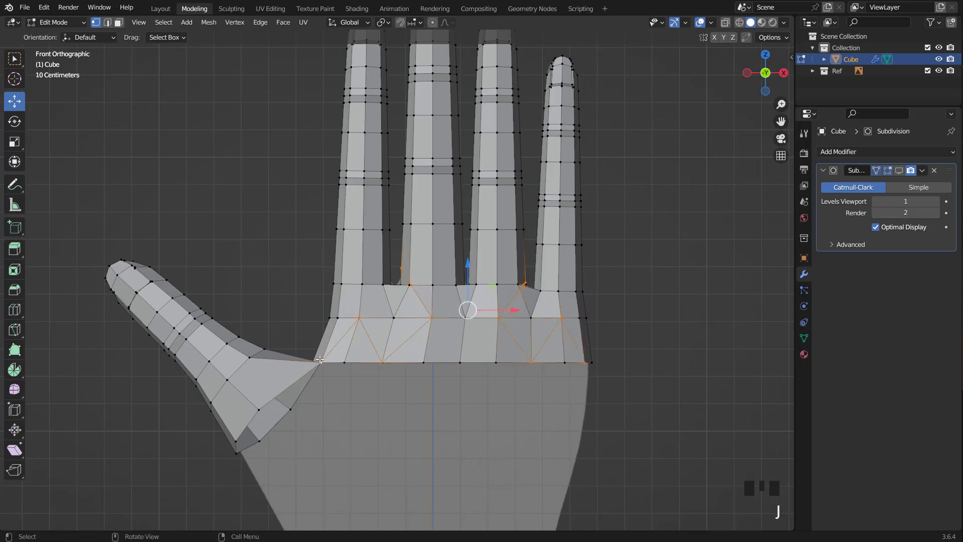
pyautogui.moveTo(319, 359); pyautogui.dragTo(401, 312, button='middle')
pyautogui.hotkey('ctrl', 'z')
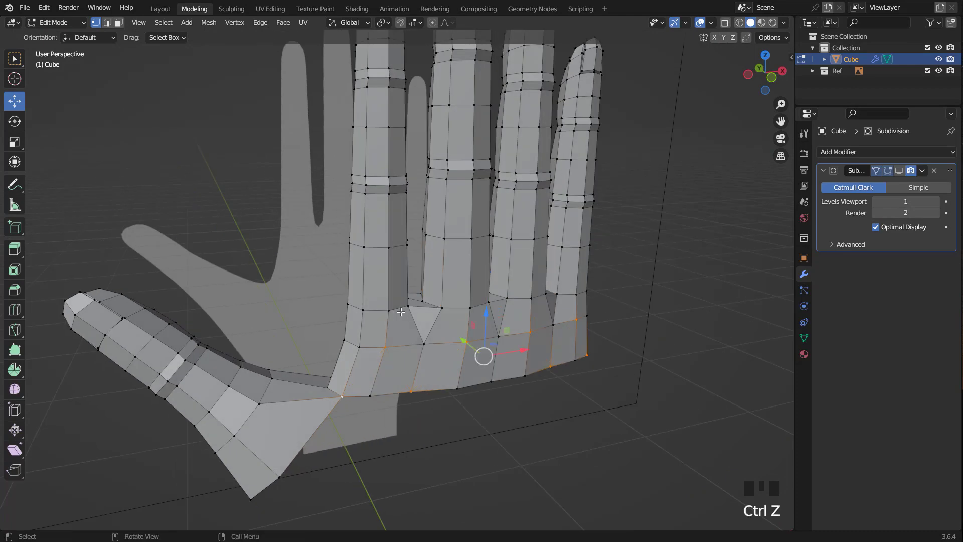
# Step: Connect the vertices of the palm's upper strip with zigzag diagonal edges across the front side
pyautogui.moveTo(475, 355); pyautogui.dragTo(592, 371, button='middle')
pyautogui.press('KP_1')
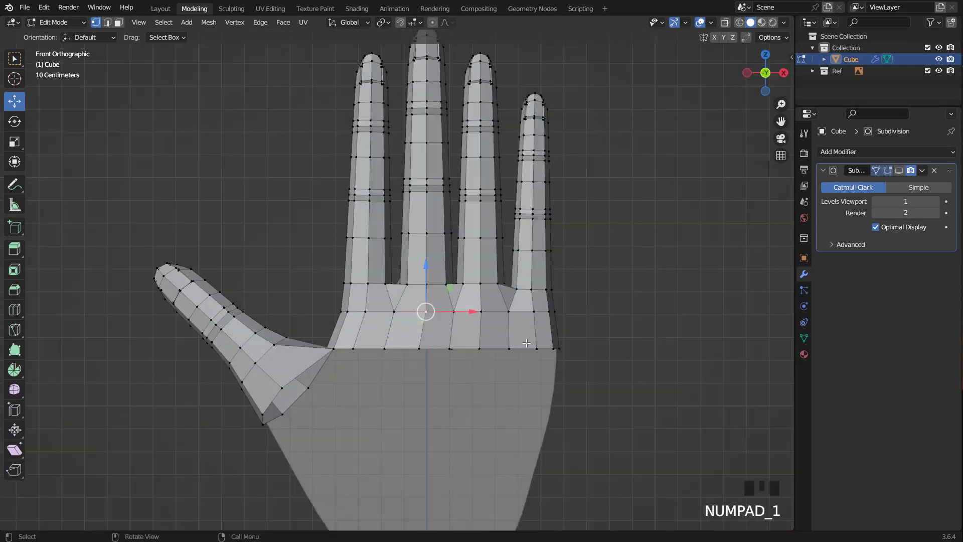
pyautogui.scroll(2, 618, 376)
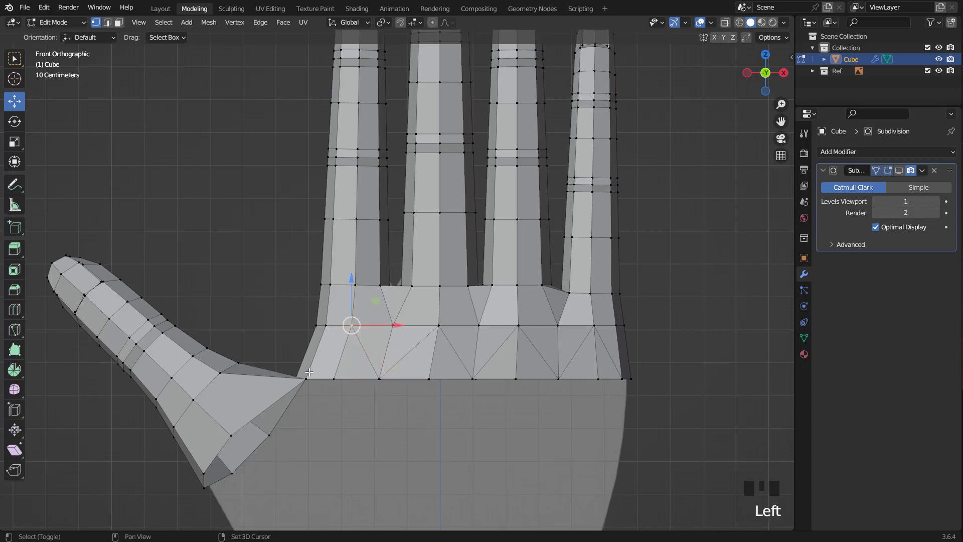
pyautogui.press('j')
# Step: Dissolve the leftover vertical edges between the zigzag diagonals on the front strip below the fingers
pyautogui.scroll(1, 310, 377)
pyautogui.press('2')
pyautogui.click(327, 381)
pyautogui.keyDown('shift'); pyautogui.click(439, 381); pyautogui.keyUp('shift')
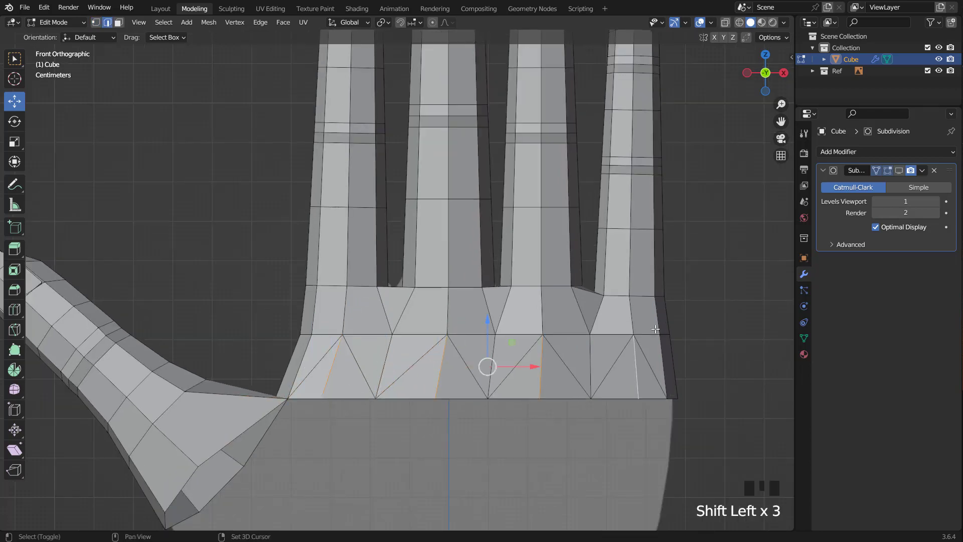
pyautogui.rightClick(655, 328)
pyautogui.click(615, 517)
# Step: Connect the same strip with zigzag diagonals on the hand's back side and dissolve the vertical edges between them
pyautogui.moveTo(616, 517); pyautogui.dragTo(591, 372, button='middle')
pyautogui.press('ctrl+KP_1')
pyautogui.press('1')
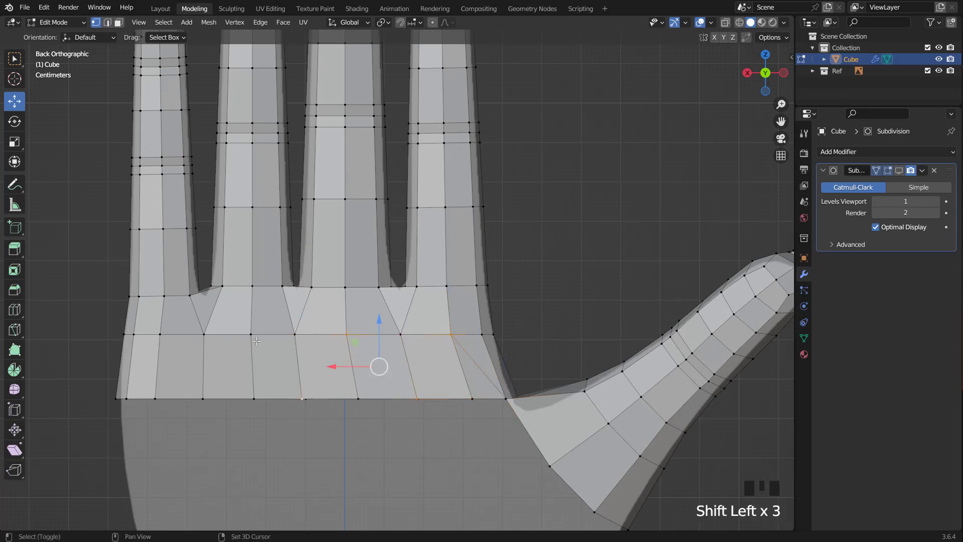
pyautogui.press('2')
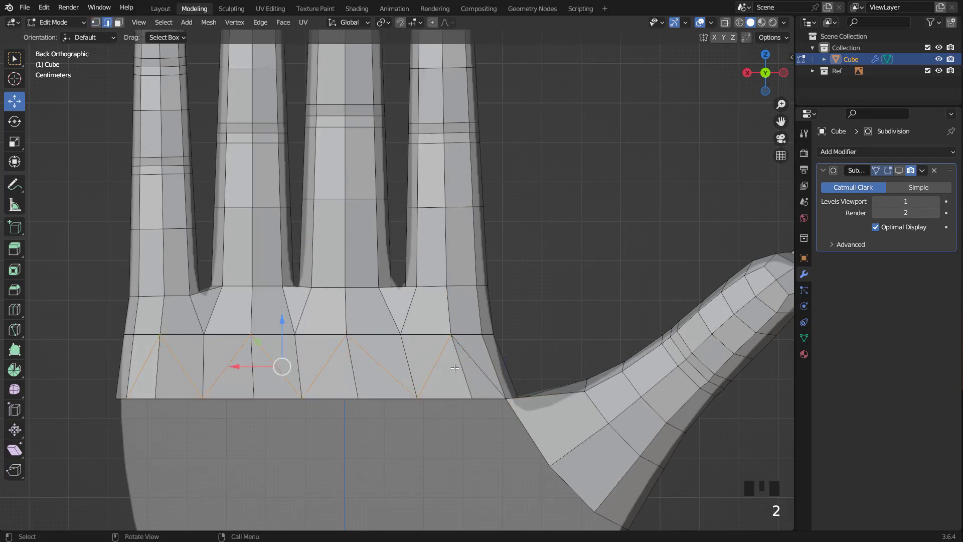
pyautogui.rightClick(226, 301)
pyautogui.click(217, 371)
# Step: Extrude the thumb's outer base edges down along the reference outline to the wrist
pyautogui.moveTo(331, 361); pyautogui.dragTo(425, 341, button='middle')
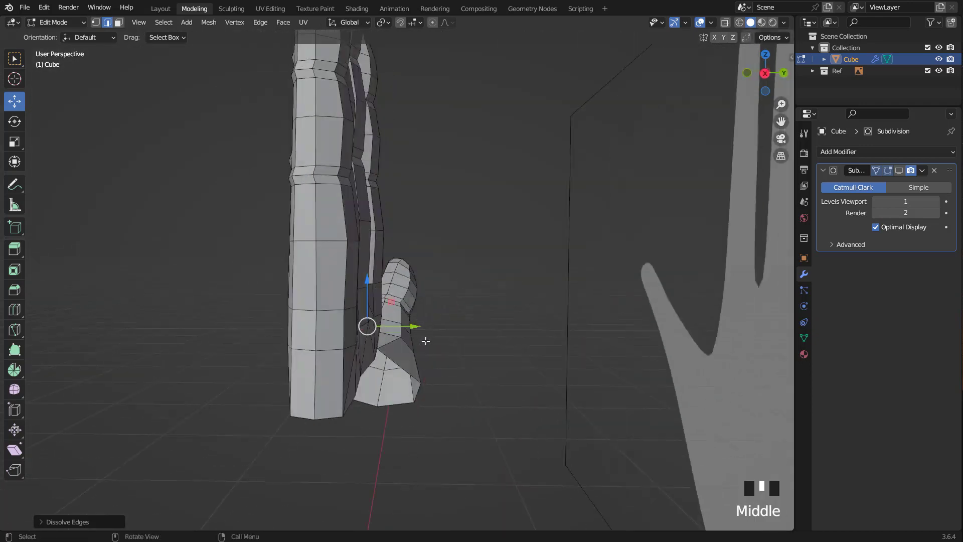
pyautogui.press('KP_1')
pyautogui.scroll(2, 349, 373)
pyautogui.keyDown('shift'); pyautogui.moveTo(378, 394); pyautogui.dragTo(395, 277, button='middle'); pyautogui.keyUp('shift')
pyautogui.moveTo(291, 300); pyautogui.dragTo(381, 282, button='middle')
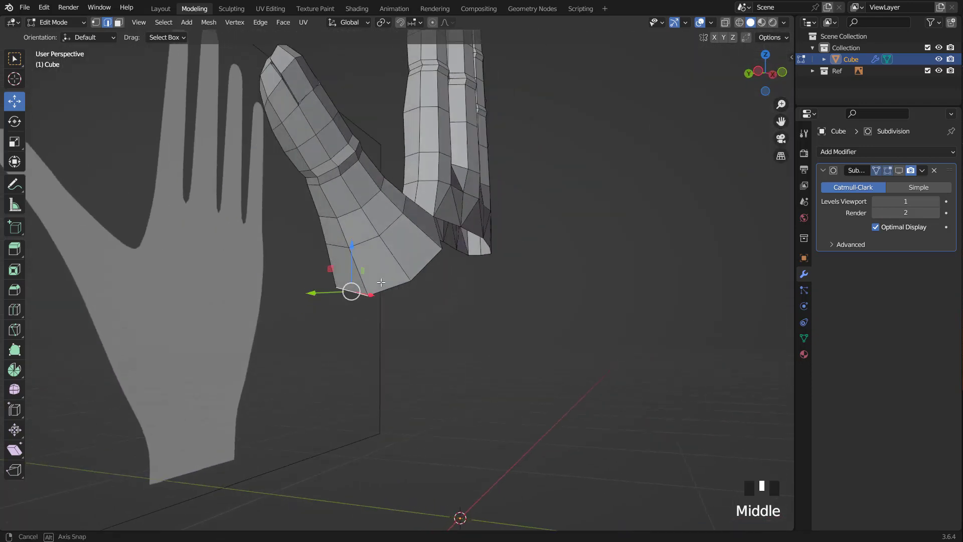
pyautogui.press('KP_3')
pyautogui.press('KP_1')
pyautogui.press('e')
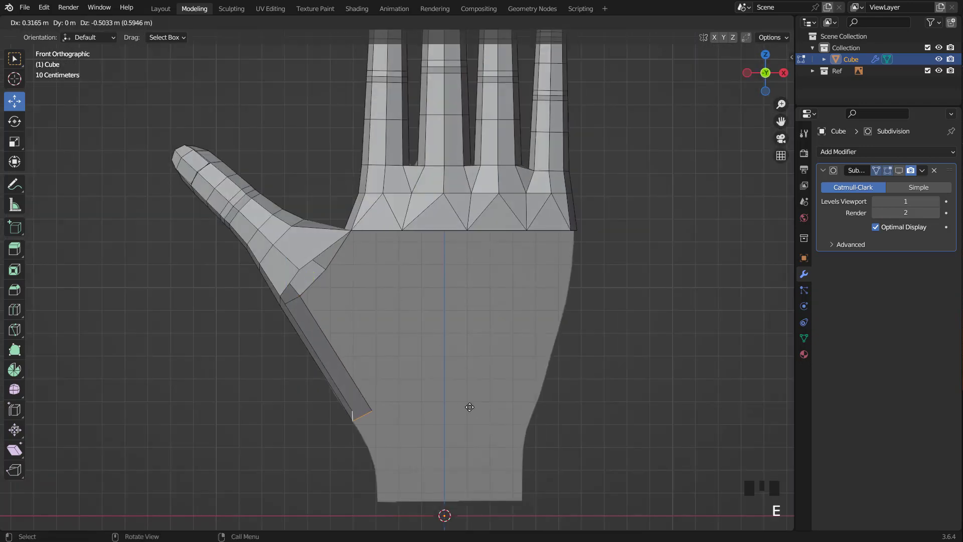
pyautogui.click(484, 431)
# Step: Flatten the extruded wrist edges by scaling them to 0 on Z and shift them along X onto the reference outline
pyautogui.press('s')
pyautogui.press('z')
pyautogui.press('0')
pyautogui.click(484, 432)
pyautogui.moveTo(428, 453); pyautogui.dragTo(424, 452)
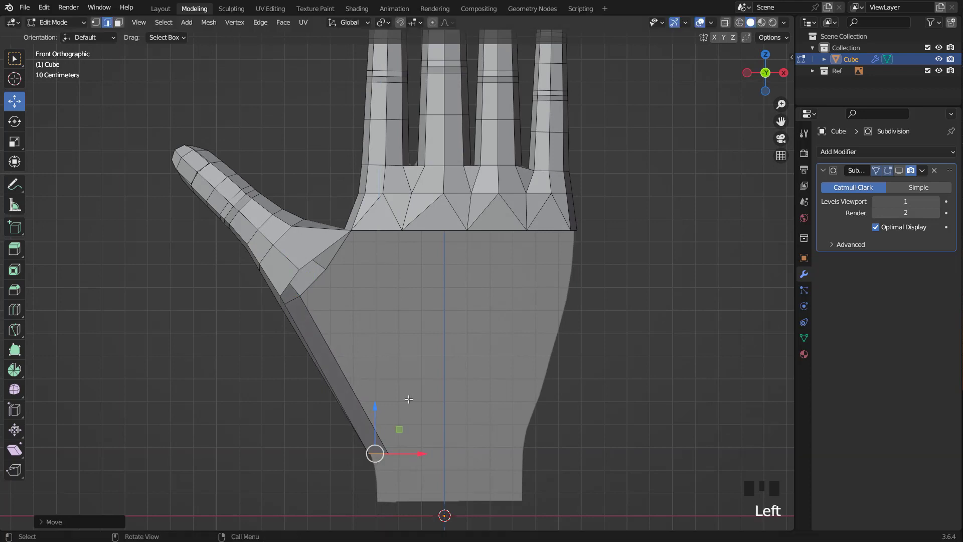
# Step: Extrude the palm's open bottom loop down to the wrist, scale it narrower, and shift it along X to fit the reference
pyautogui.press('1')
pyautogui.hotkey('alt', 'z')
pyautogui.moveTo(615, 261); pyautogui.dragTo(616, 260)
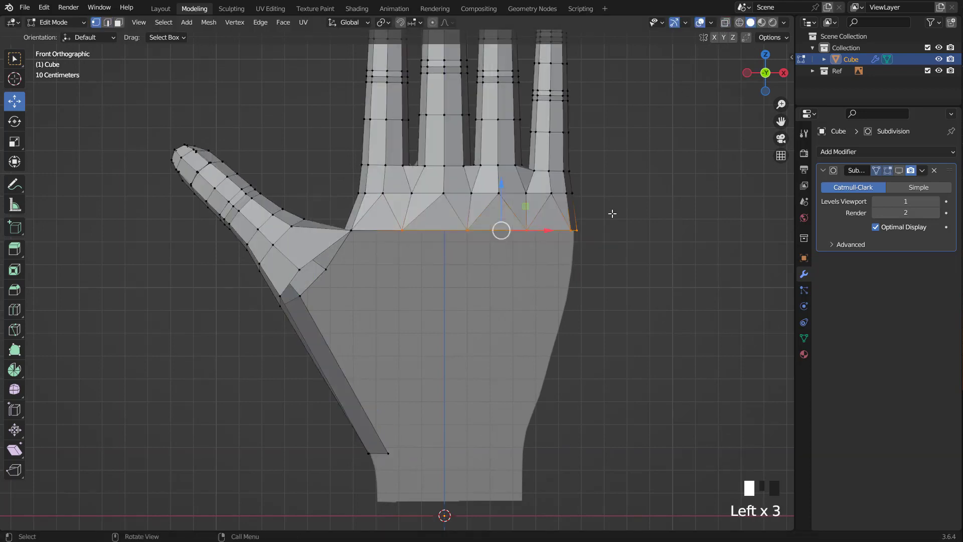
pyautogui.press('e')
pyautogui.click(578, 447)
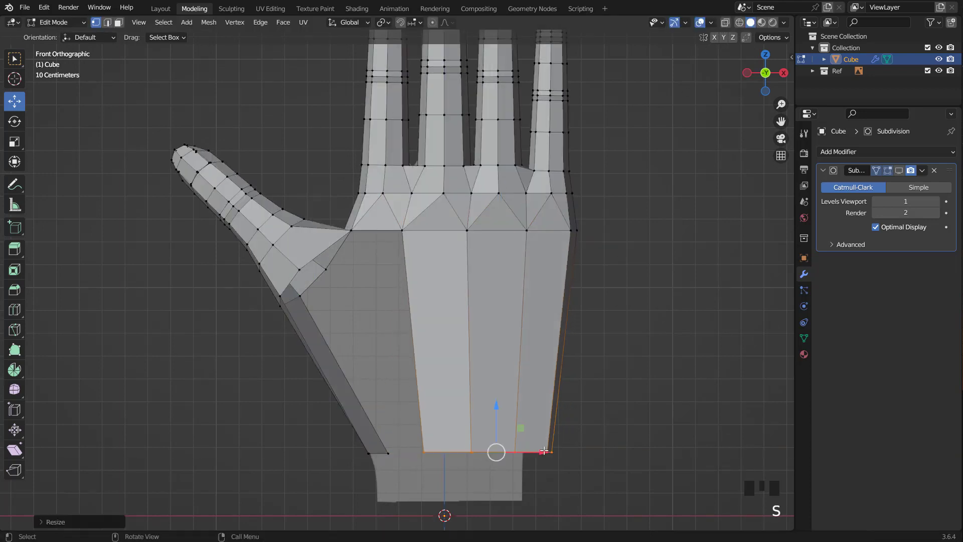
pyautogui.moveTo(542, 454); pyautogui.dragTo(523, 451)
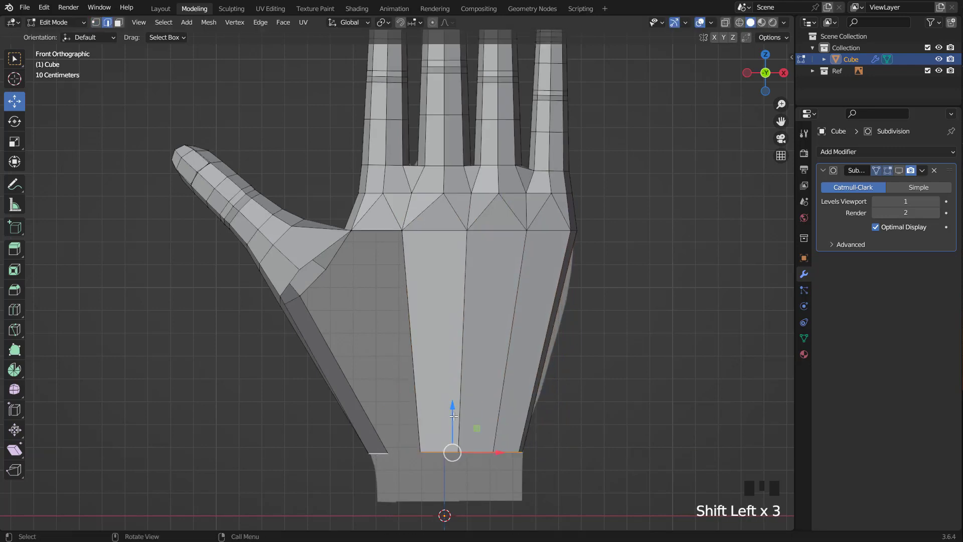
# Step: Raise all the wrist edges slightly and scale them along X to match the reference wrist width
pyautogui.moveTo(453, 415); pyautogui.dragTo(453, 399)
pyautogui.press('s')
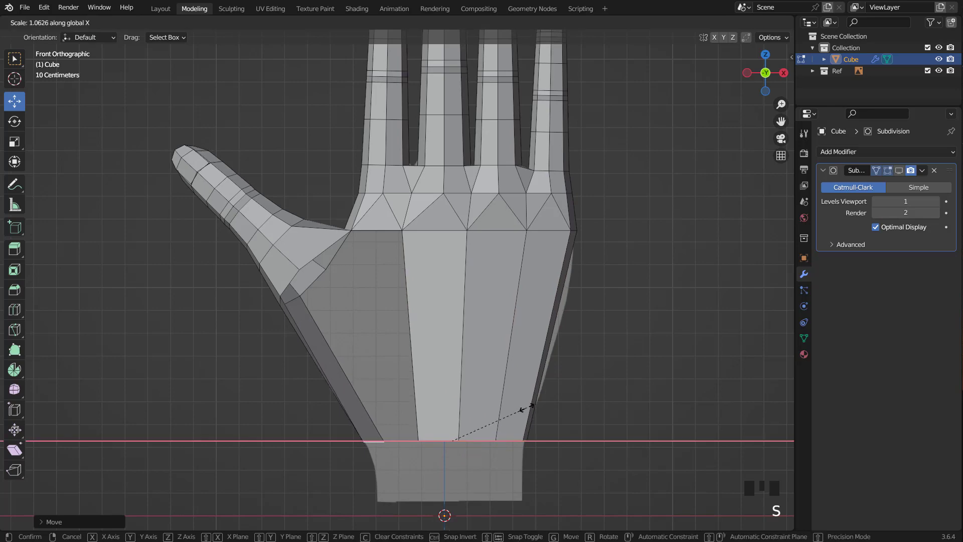
pyautogui.click(524, 407)
# Step: Add a loop cut across the extruded palm and fill the face between the cut and the thumb base
pyautogui.scroll(2, 482, 295)
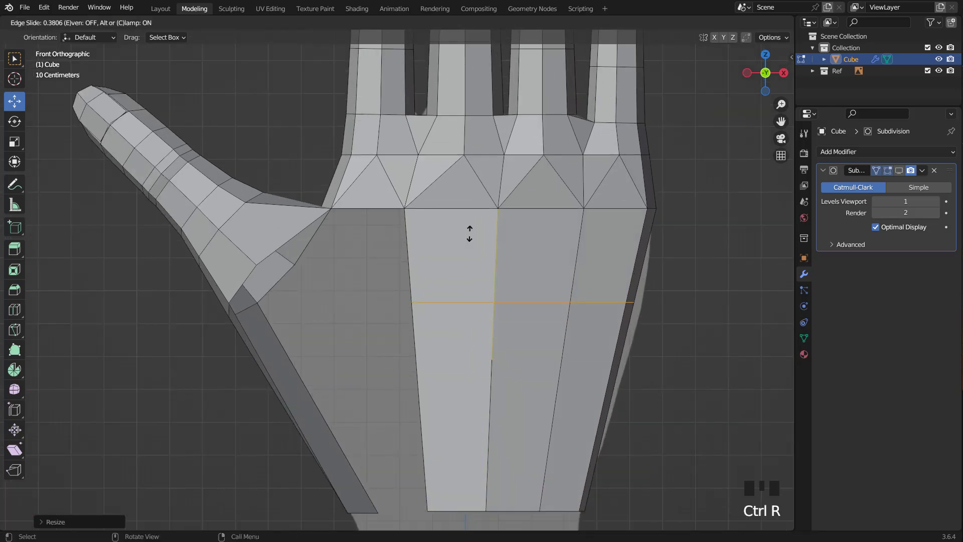
pyautogui.moveTo(391, 238); pyautogui.dragTo(388, 266, button='middle')
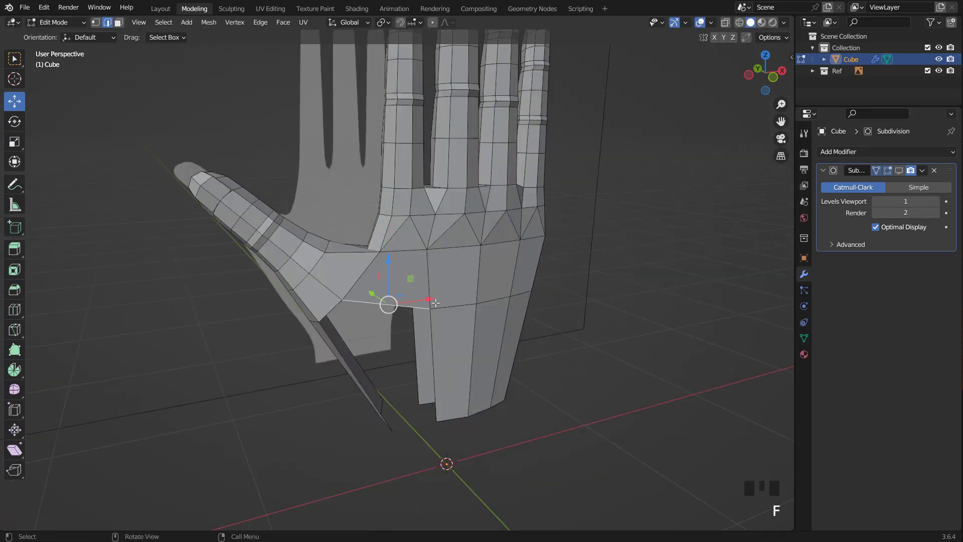
pyautogui.press('KP_1')
pyautogui.scroll(1, 435, 302)
# Step: Add a loop cut across the thumb's outer strip and move it outward to the reference outline
pyautogui.moveTo(435, 303); pyautogui.dragTo(468, 332, button='middle')
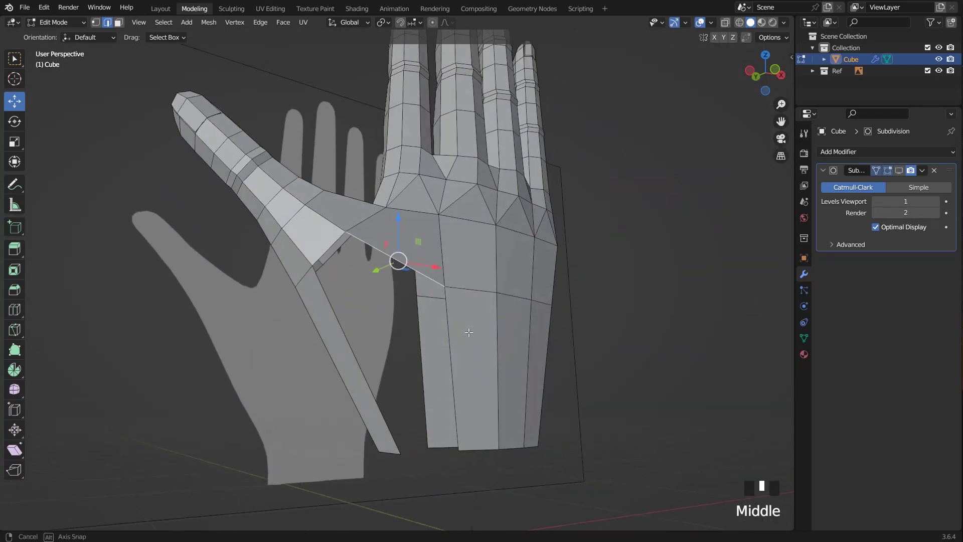
pyautogui.click(343, 355)
pyautogui.press('KP_1')
pyautogui.press('g')
pyautogui.click(317, 302)
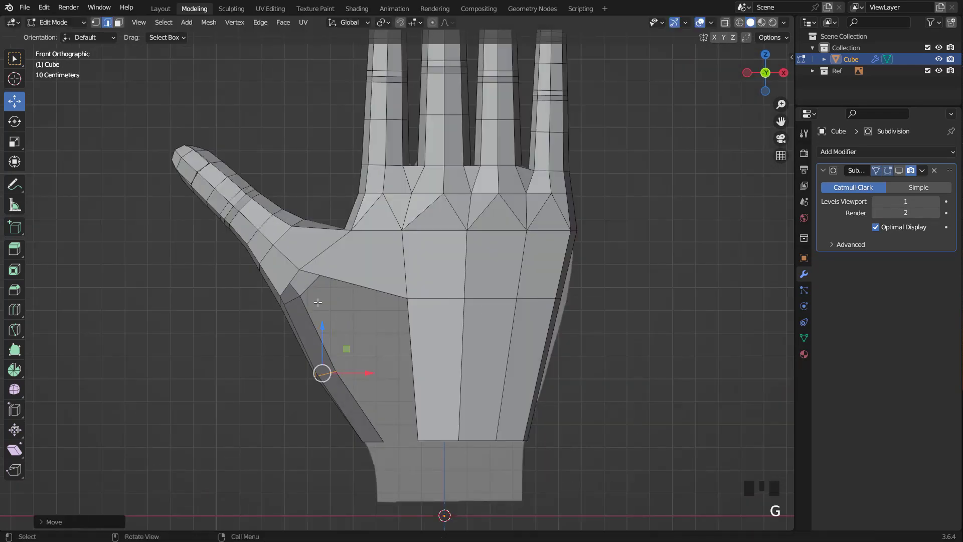
# Step: Fill the remaining gaps between the thumb's outer strip and the palm with faces on both sides
pyautogui.scroll(2, 414, 331)
pyautogui.moveTo(389, 324); pyautogui.dragTo(547, 346, button='middle')
pyautogui.press('f')
pyautogui.scroll(5, 461, 286)
pyautogui.moveTo(461, 286); pyautogui.dragTo(478, 243, button='middle')
pyautogui.press('f')
pyautogui.press('f')
pyautogui.scroll(-2, 480, 332)
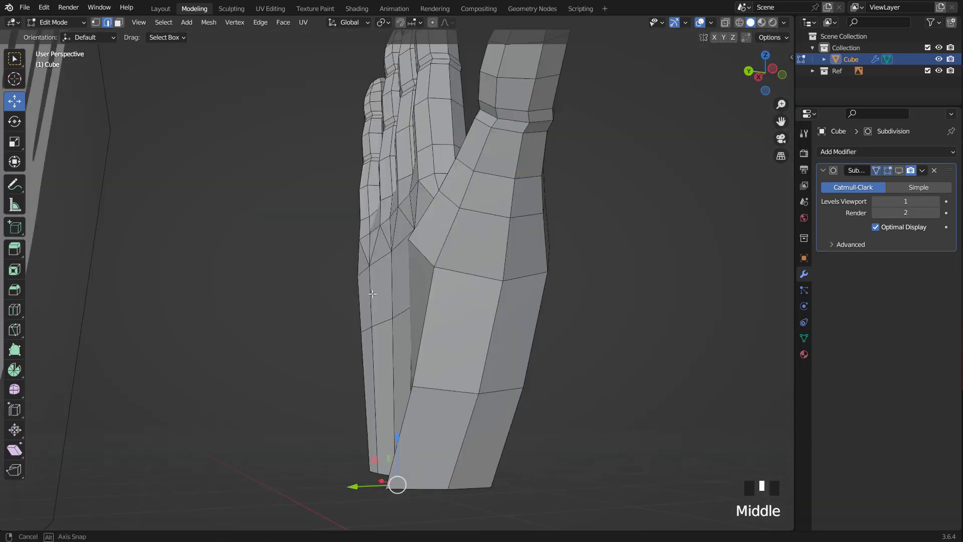
# Step: With X-ray on, move the vertices of the palm's middle loop toward the thumb side to even out the faces
pyautogui.press('KP_1')
pyautogui.hotkey('alt', 'z')
pyautogui.click(478, 243)
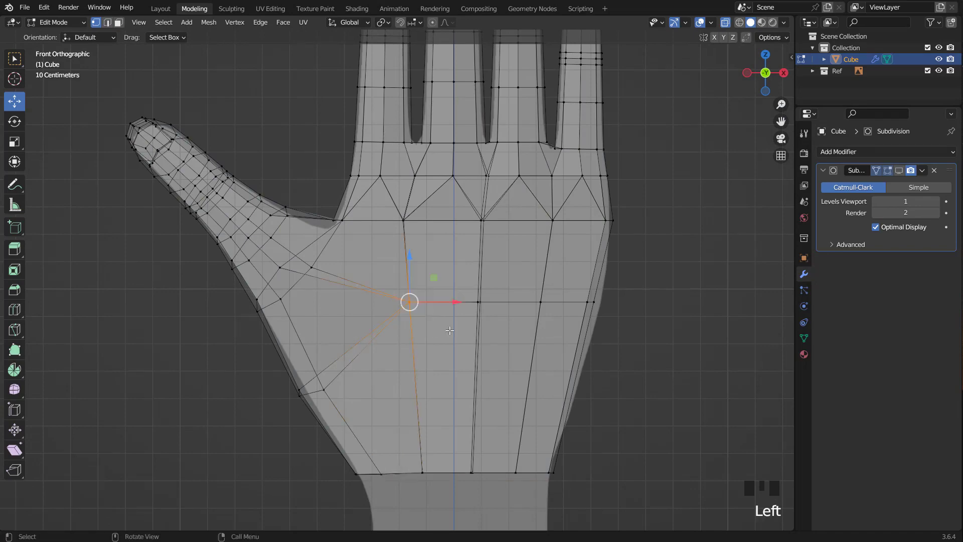
pyautogui.press('g')
pyautogui.click(528, 289)
pyautogui.click(528, 328)
pyautogui.scroll(-2, 528, 328)
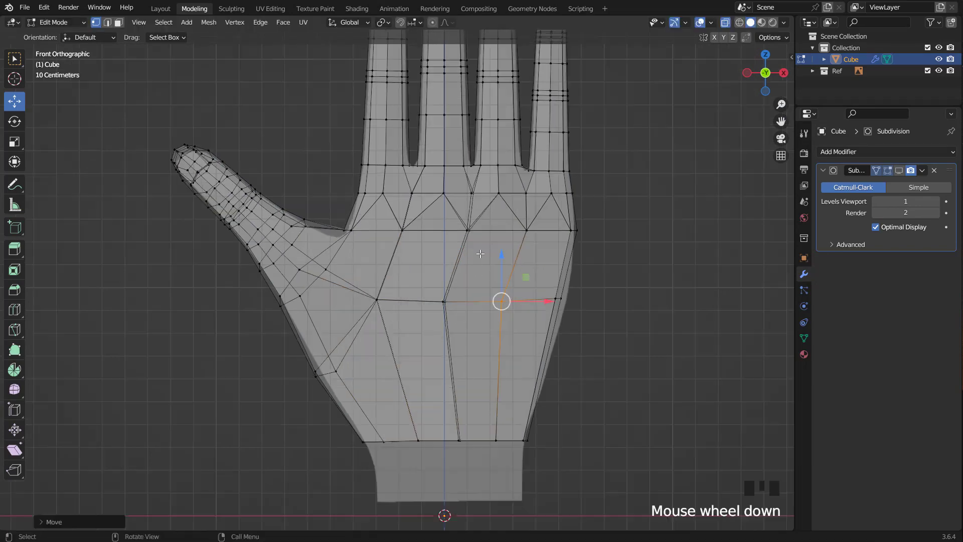
# Step: With X-ray on, reposition the thumb-side, central and little-finger-side palm vertices to follow the reference outline
pyautogui.click(725, 22)
pyautogui.moveTo(630, 155); pyautogui.dragTo(462, 306, button='middle')
pyautogui.press('KP_1')
pyautogui.scroll(2, 462, 306)
pyautogui.click(725, 22)
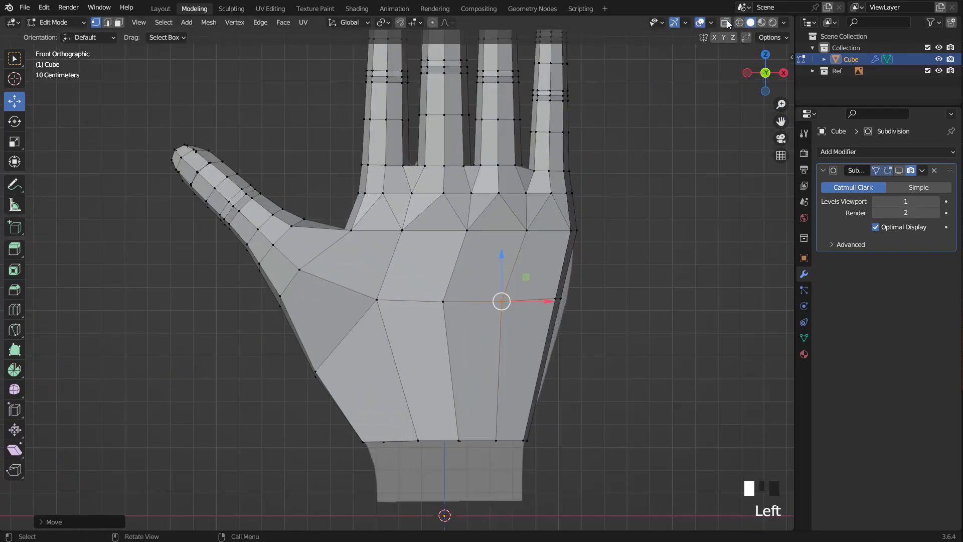
pyautogui.moveTo(295, 344); pyautogui.dragTo(368, 393)
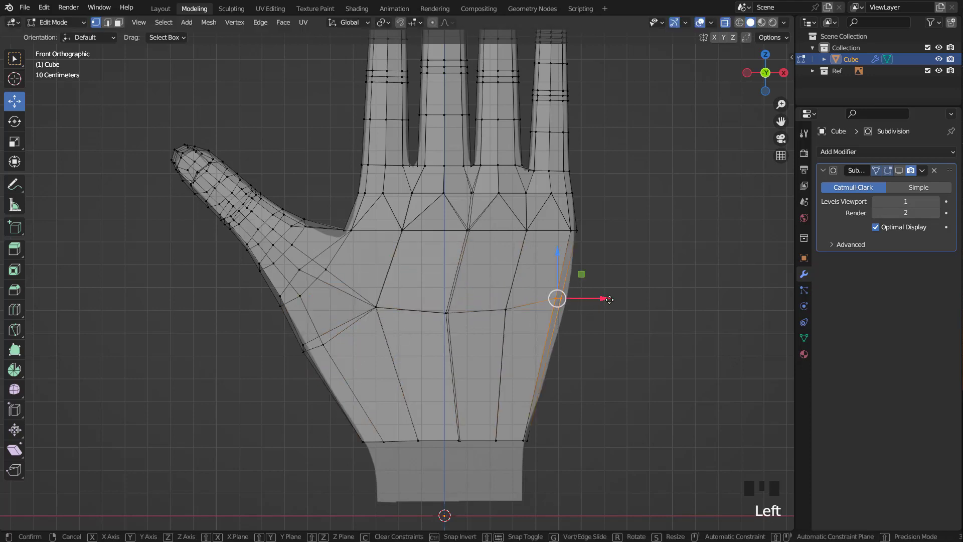
# Step: Enable the subdivision in the viewport and add a loop cut across the lower palm above the wrist
pyautogui.click(898, 170)
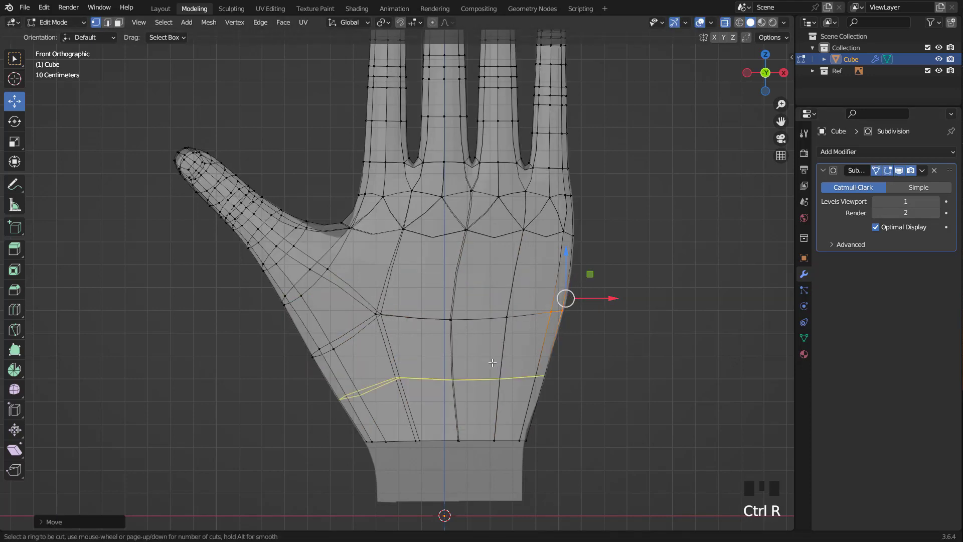
pyautogui.click(725, 22)
# Step: Select the central faces on the palm's front side and move them outward along Y
pyautogui.moveTo(601, 201); pyautogui.dragTo(477, 301, button='middle')
pyautogui.press('3')
pyautogui.press('KP_1')
pyautogui.scroll(2, 444, 286)
pyautogui.moveTo(445, 287); pyautogui.dragTo(473, 328)
pyautogui.press('KP_3')
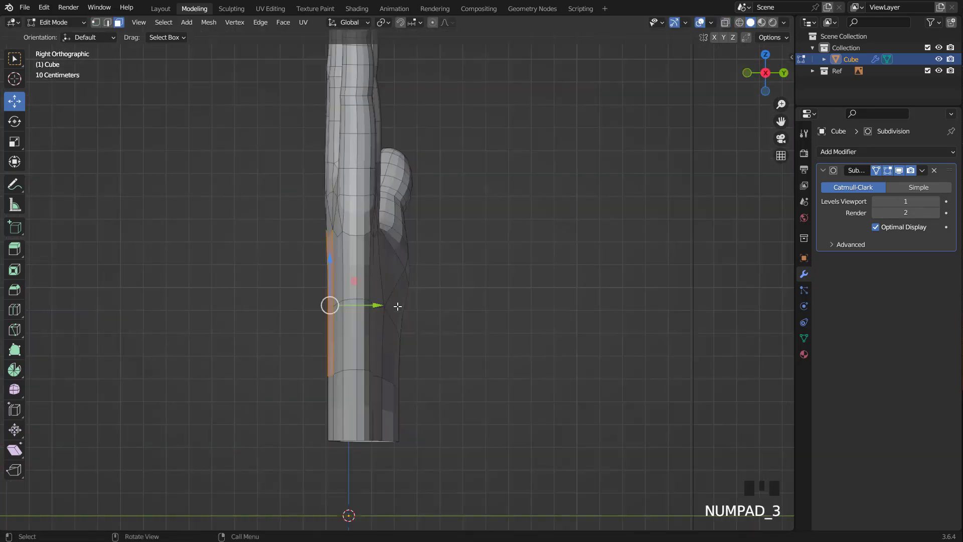
pyautogui.moveTo(329, 302); pyautogui.dragTo(318, 303)
pyautogui.moveTo(318, 303); pyautogui.dragTo(389, 351, button='middle')
# Step: Hide the viewport subdivision and adjust the thumb-side palm vertices, sliding the wrist vertex along its edge
pyautogui.click(898, 171)
pyautogui.click(429, 316)
pyautogui.moveTo(413, 329); pyautogui.dragTo(404, 324)
pyautogui.moveTo(356, 346); pyautogui.dragTo(439, 390, button='middle')
pyautogui.press('KP_1')
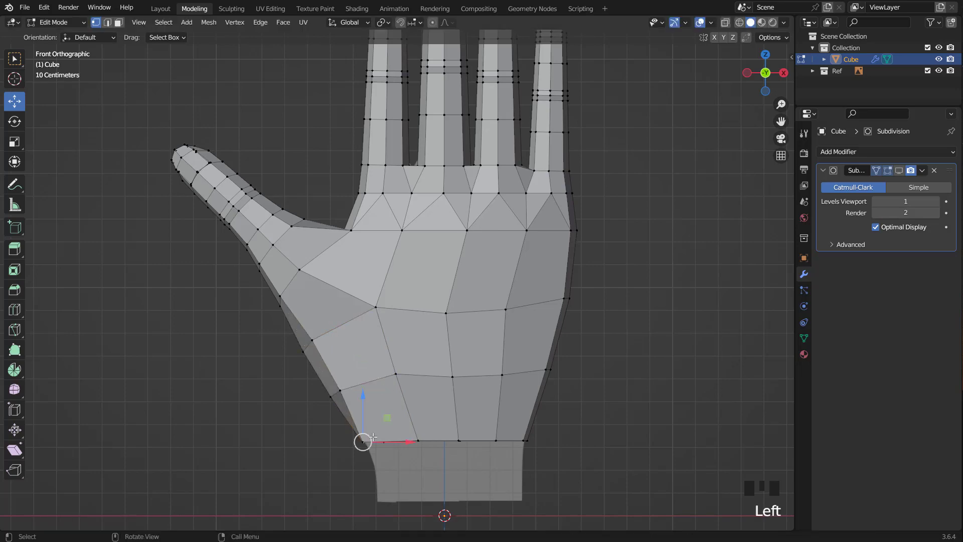
pyautogui.keyDown('alt'); pyautogui.moveTo(354, 410); pyautogui.dragTo(427, 431); pyautogui.keyUp('alt')
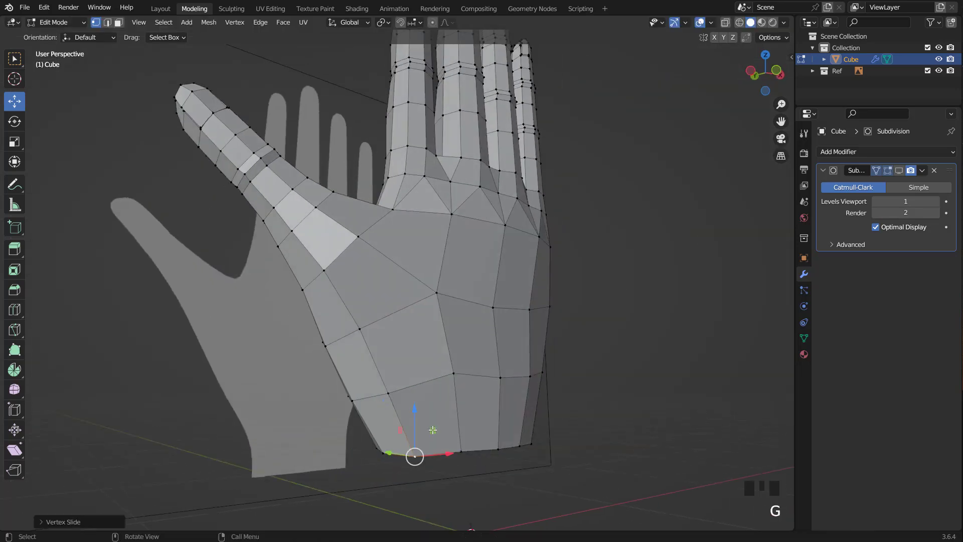
# Step: Isolate the hand in local view and shift the middle-row vertices on the back side toward the thumb
pyautogui.press('KP_1')
pyautogui.press('space')
pyautogui.scroll(1, 413, 321)
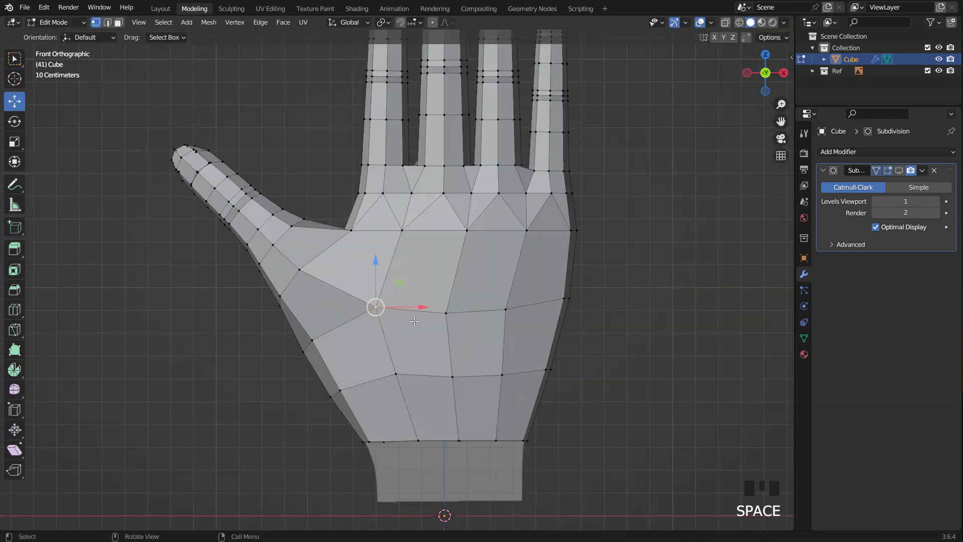
pyautogui.moveTo(446, 312); pyautogui.dragTo(452, 240, button='middle')
pyautogui.press('KP_Divide')
pyautogui.press('KP_1')
pyautogui.press('ctrl+KP_1')
pyautogui.scroll(1, 428, 262)
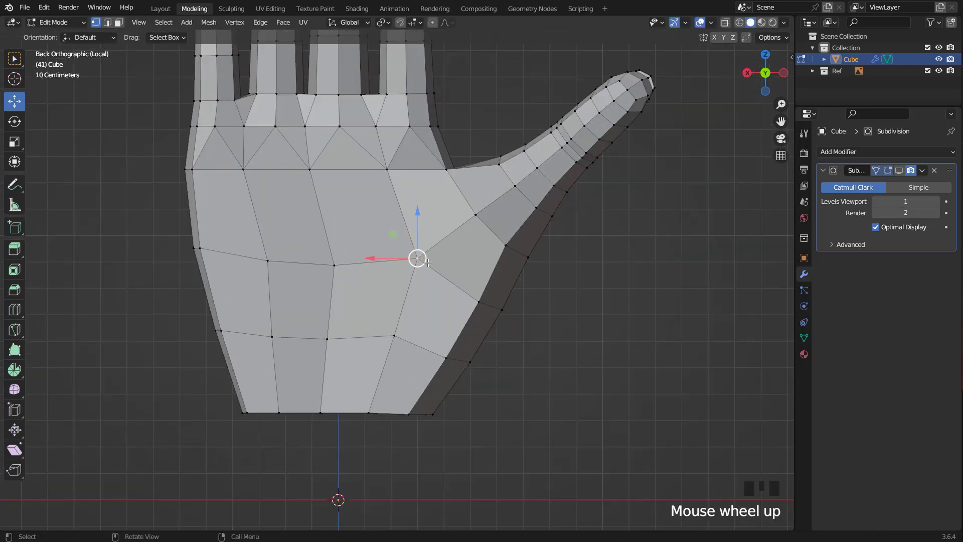
pyautogui.scroll(-2, 336, 271)
pyautogui.scroll(1, 336, 271)
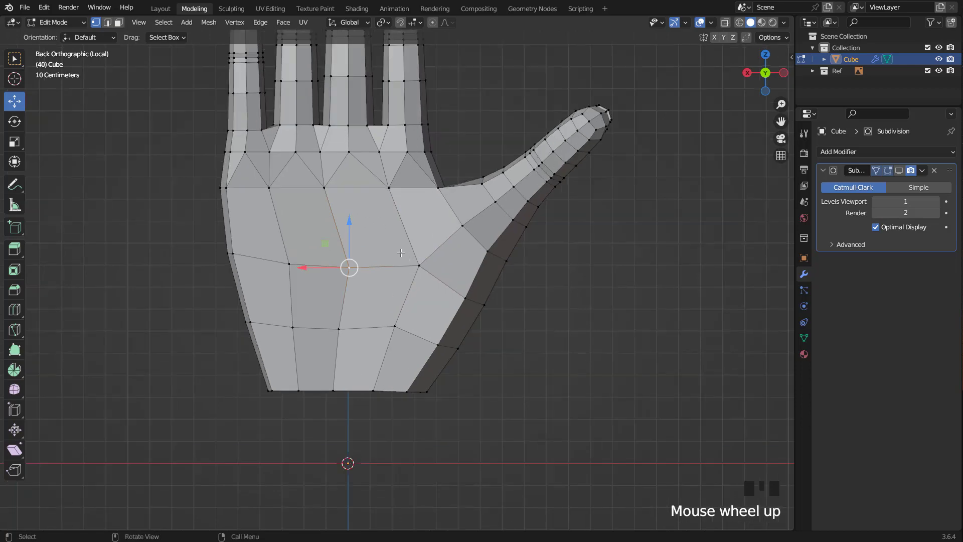
# Step: Select the web faces between the fingers and nudge them along Y
pyautogui.moveTo(337, 270); pyautogui.dragTo(451, 193, button='middle')
pyautogui.keyDown('shift'); pyautogui.click(486, 226); pyautogui.keyUp('shift')
pyautogui.keyDown('shift'); pyautogui.click(558, 232); pyautogui.keyUp('shift')
pyautogui.moveTo(532, 221); pyautogui.dragTo(499, 254, button='middle')
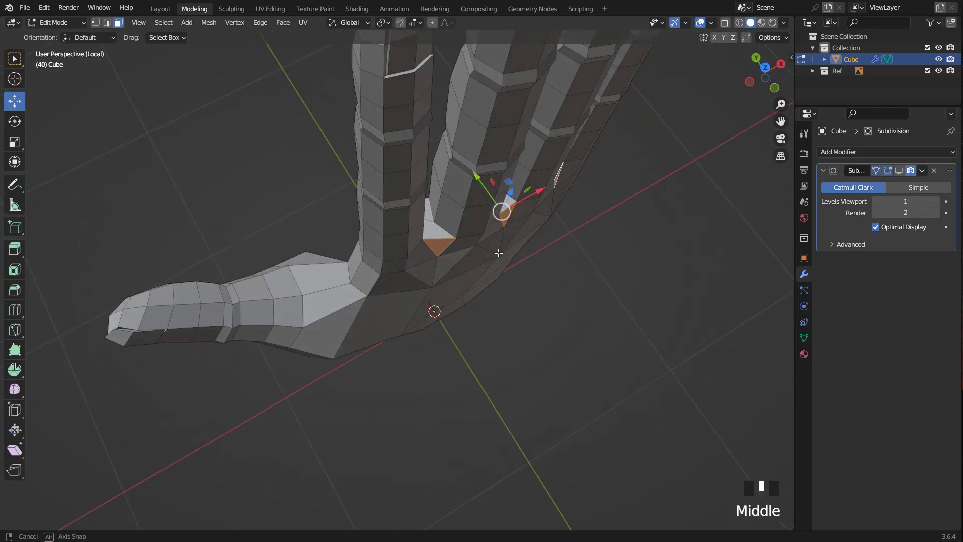
pyautogui.moveTo(476, 181); pyautogui.dragTo(473, 180)
pyautogui.moveTo(473, 180); pyautogui.dragTo(369, 195, button='middle')
# Step: Select the front edges of the webs between the fingers and scale them slightly
pyautogui.scroll(-3, 475, 227)
pyautogui.press('Tab')
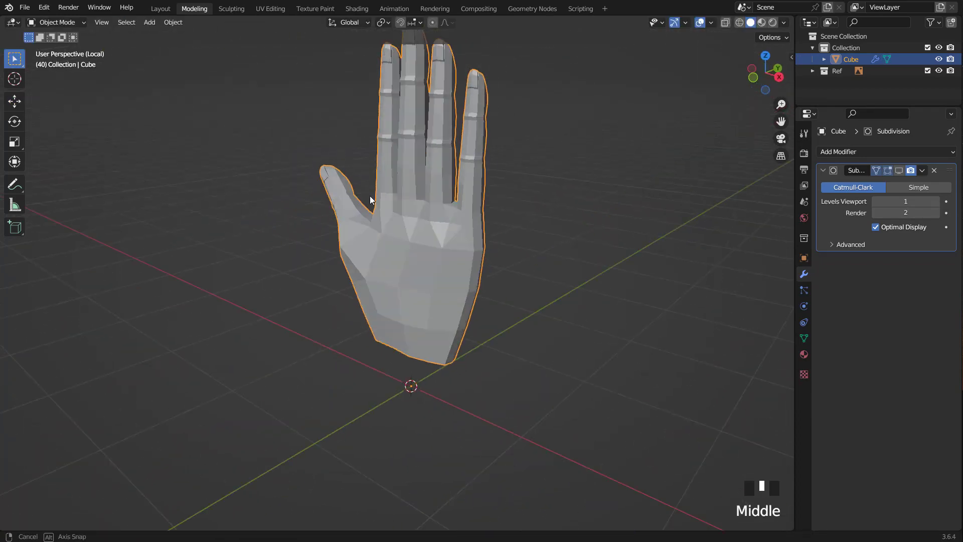
pyautogui.press('KP_1')
pyautogui.scroll(4, 399, 199)
pyautogui.press('Tab')
pyautogui.moveTo(419, 324); pyautogui.dragTo(419, 390, button='middle')
pyautogui.scroll(2, 408, 379)
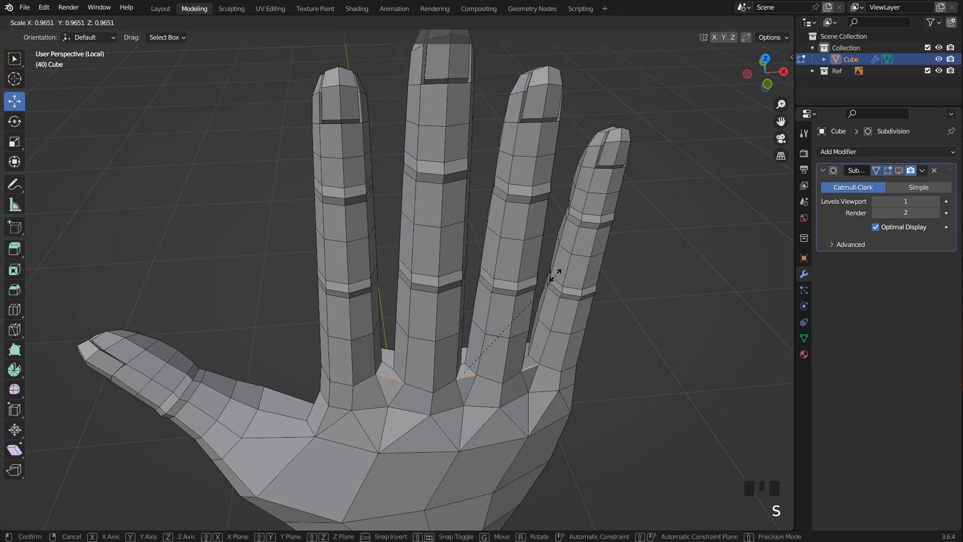
pyautogui.click(502, 290)
# Step: Select further web edges between the fingers and nudge them into a smoother transition
pyautogui.moveTo(501, 290); pyautogui.dragTo(449, 338, button='middle')
pyautogui.moveTo(438, 317); pyautogui.dragTo(438, 318)
pyautogui.moveTo(438, 318); pyautogui.dragTo(462, 429, button='middle')
pyautogui.keyDown('shift'); pyautogui.click(461, 422); pyautogui.keyUp('shift')
pyautogui.keyDown('shift'); pyautogui.click(496, 407); pyautogui.keyUp('shift')
pyautogui.moveTo(425, 392); pyautogui.dragTo(430, 395)
pyautogui.moveTo(481, 396); pyautogui.dragTo(436, 376, button='middle')
# Step: Show the subdivision in the viewport and examine the smoothed hand from several sides in Object Mode
pyautogui.scroll(-3, 451, 371)
pyautogui.moveTo(506, 368); pyautogui.dragTo(445, 366, button='middle')
pyautogui.moveTo(381, 418); pyautogui.dragTo(415, 413, button='middle')
pyautogui.press('KP_3')
pyautogui.scroll(2, 402, 409)
pyautogui.moveTo(397, 457); pyautogui.dragTo(371, 351, button='middle')
pyautogui.press('Tab')
pyautogui.press('Tab')
pyautogui.press('Tab')
pyautogui.click(899, 170)
# Step: Select the zigzag face strip below the fingers on the back side and move it outward along Y
pyautogui.scroll(2, 417, 378)
pyautogui.press('KP_1')
pyautogui.press('Tab')
pyautogui.scroll(2, 338, 255)
pyautogui.press('3')
pyautogui.press('ctrl+KP_1')
pyautogui.scroll(2, 381, 345)
pyautogui.click(492, 280)
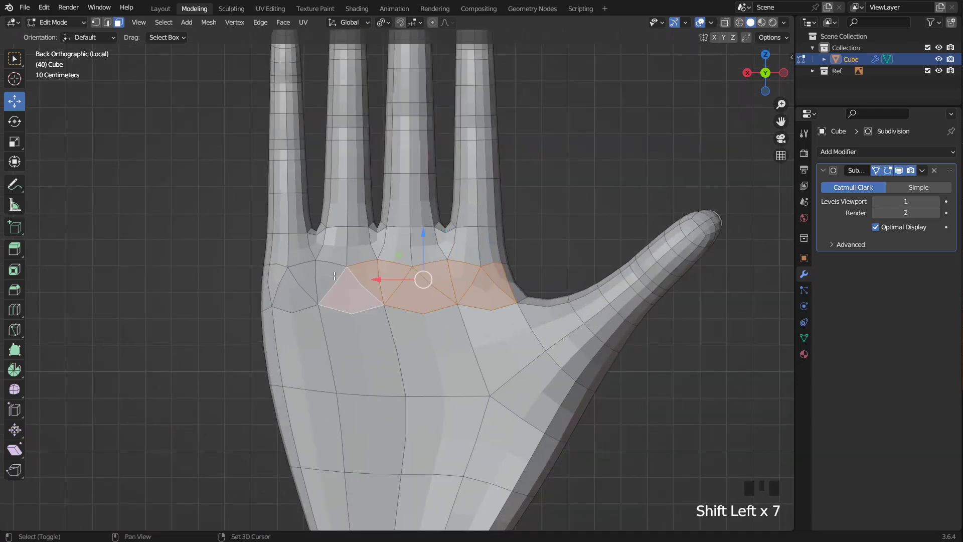
pyautogui.keyDown('shift'); pyautogui.click(278, 277); pyautogui.keyUp('shift')
pyautogui.moveTo(321, 268); pyautogui.dragTo(420, 287, button='middle')
pyautogui.moveTo(441, 295); pyautogui.dragTo(448, 298)
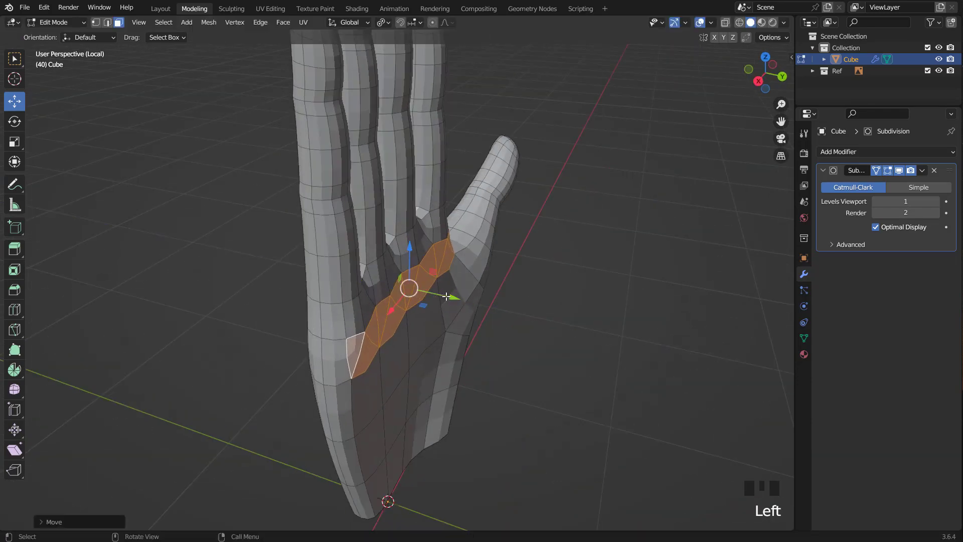
# Step: Select the two lowest palm faces near the little-finger side and move them outward along Y by about 0.03 m
pyautogui.moveTo(401, 408); pyautogui.dragTo(396, 383, button='middle')
pyautogui.moveTo(373, 458); pyautogui.dragTo(412, 441, button='middle')
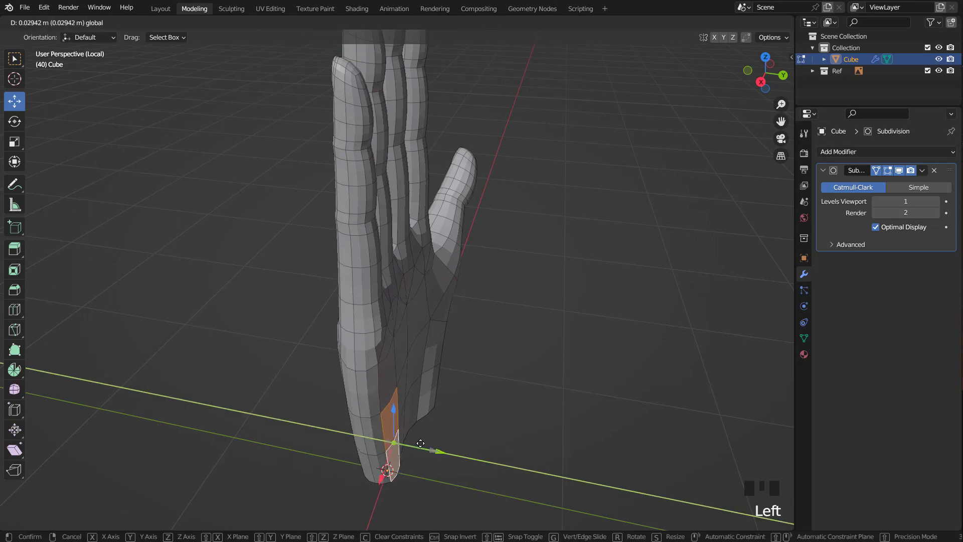
pyautogui.moveTo(426, 444); pyautogui.dragTo(427, 444)
pyautogui.moveTo(426, 445); pyautogui.dragTo(336, 451, button='middle')
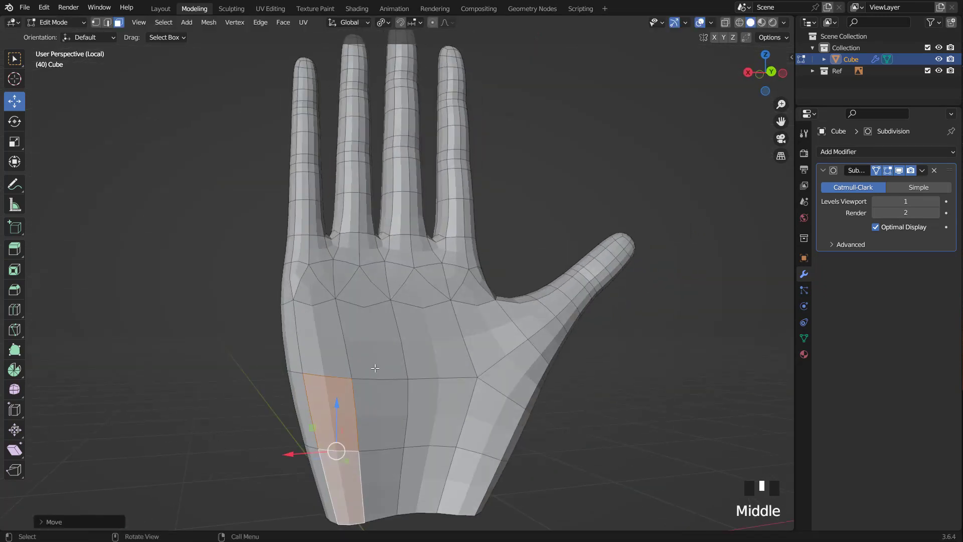
# Step: Hide the subdivision in the viewport and move palm vertices near the base of the thumb outward along Y
pyautogui.press('ctrl+KP_1')
pyautogui.moveTo(397, 483); pyautogui.dragTo(546, 227, button='middle')
pyautogui.scroll(2, 502, 374)
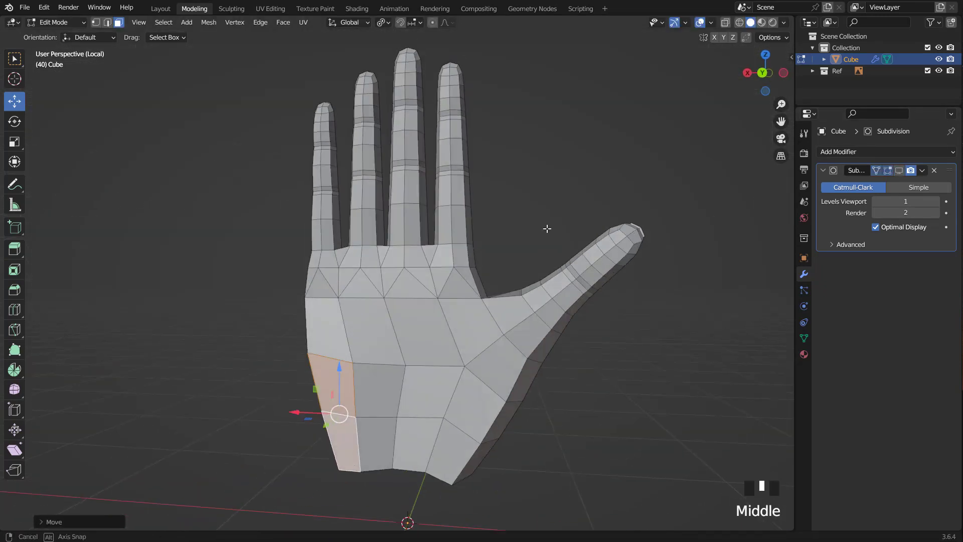
pyautogui.scroll(2, 510, 329)
pyautogui.moveTo(464, 346); pyautogui.dragTo(478, 354, button='middle')
pyautogui.click(452, 324)
pyautogui.moveTo(491, 344); pyautogui.dragTo(507, 352)
pyautogui.moveTo(475, 394); pyautogui.dragTo(485, 397)
# Step: In side view, move the thumb mound vertex outward along Y and the palm-side vertex at the wrist's bottom edge inward
pyautogui.press('KP_3')
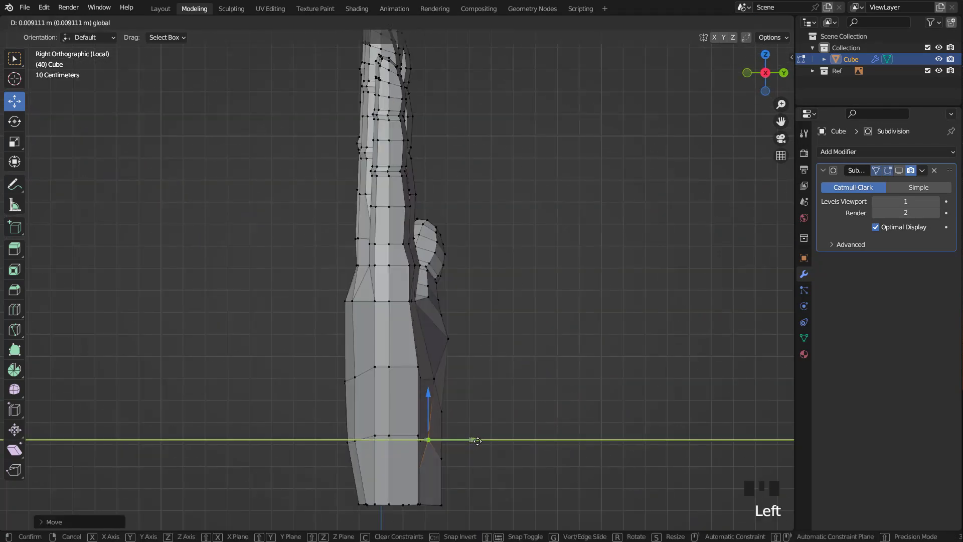
pyautogui.click(441, 411)
pyautogui.moveTo(477, 440); pyautogui.dragTo(487, 412)
pyautogui.click(442, 504)
pyautogui.moveTo(473, 504); pyautogui.dragTo(464, 504)
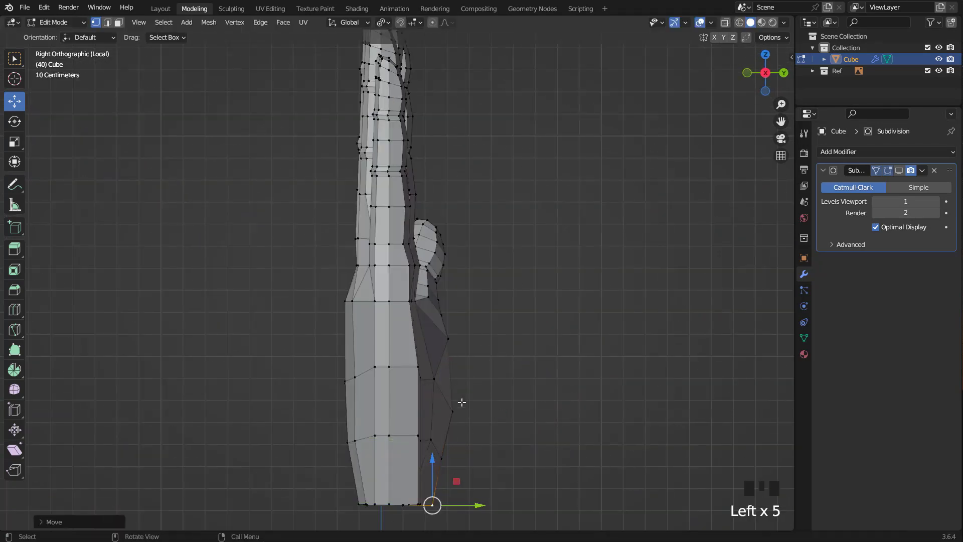
# Step: Nudge the upper thumb mound vertex outward along Y and slide the vertex below it up its edge
pyautogui.click(448, 339)
pyautogui.moveTo(489, 339); pyautogui.dragTo(492, 339)
pyautogui.click(452, 411)
pyautogui.press('g')
pyautogui.click(480, 392)
# Step: Select two neighbouring vertices on the thumb mound and move them slightly outward along Y
pyautogui.scroll(-1, 467, 362)
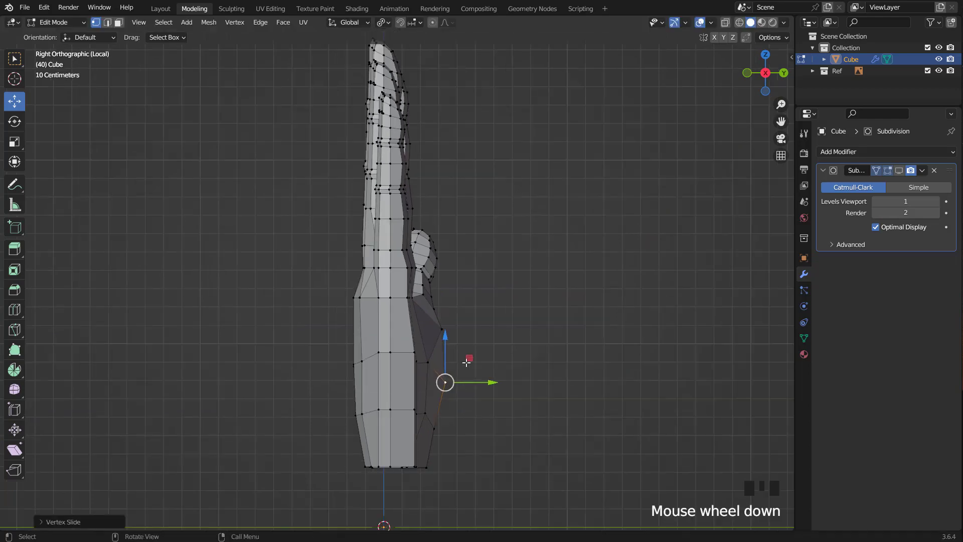
pyautogui.press('Tab')
pyautogui.moveTo(475, 361); pyautogui.dragTo(442, 358, button='middle')
pyautogui.press('Tab')
pyautogui.click(464, 337)
pyautogui.keyDown('shift'); pyautogui.click(445, 372); pyautogui.keyUp('shift')
pyautogui.moveTo(484, 376); pyautogui.dragTo(489, 374)
pyautogui.moveTo(484, 374); pyautogui.dragTo(421, 384, button='middle')
# Step: Nudge two vertices in the lower middle of the palm outward along Y and show the subdivision in the viewport
pyautogui.click(407, 359)
pyautogui.moveTo(435, 372); pyautogui.dragTo(438, 374)
pyautogui.click(402, 405)
pyautogui.moveTo(430, 415); pyautogui.dragTo(432, 416)
pyautogui.moveTo(432, 416); pyautogui.dragTo(416, 369, button='middle')
pyautogui.press('Tab')
pyautogui.click(899, 171)
pyautogui.scroll(-3, 451, 291)
pyautogui.moveTo(452, 291); pyautogui.dragTo(492, 324, button='middle')
pyautogui.scroll(2, 471, 320)
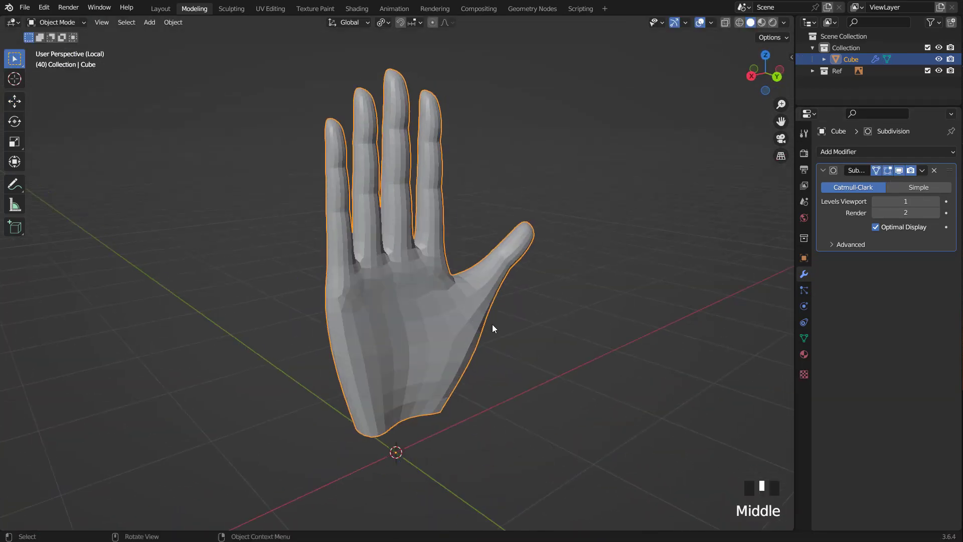
# Step: Reselect the two lowest palm faces near the little-finger side and move them slightly further outward along Y
pyautogui.press('Tab')
pyautogui.moveTo(424, 366); pyautogui.dragTo(408, 373, button='middle')
pyautogui.press('3')
pyautogui.click(370, 394)
pyautogui.keyDown('shift'); pyautogui.click(374, 435); pyautogui.keyUp('shift')
pyautogui.moveTo(374, 435); pyautogui.dragTo(395, 435, button='middle')
pyautogui.moveTo(408, 435); pyautogui.dragTo(412, 436)
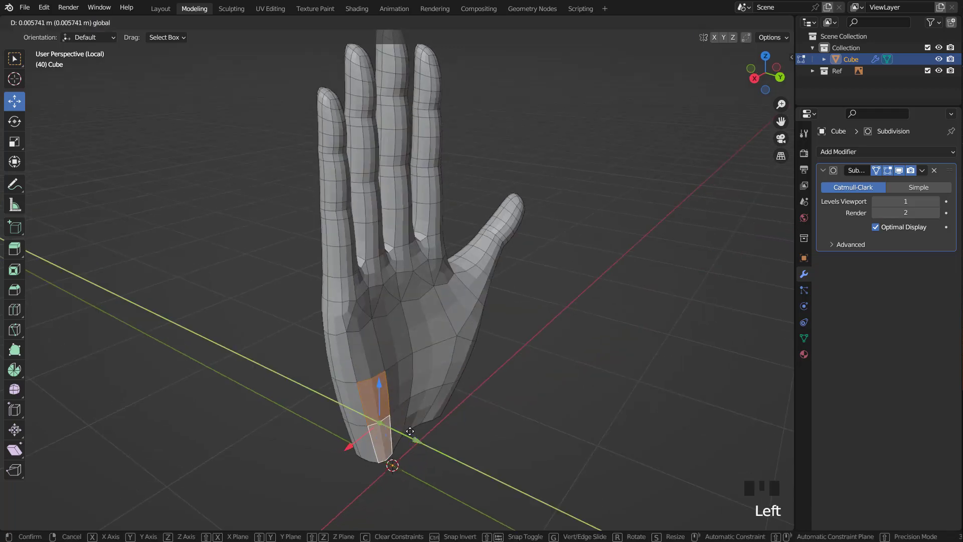
# Step: Select individual palm faces just below the fingers and nudge them outward along Y
pyautogui.click(369, 356)
pyautogui.moveTo(398, 368); pyautogui.dragTo(401, 370)
pyautogui.moveTo(416, 365); pyautogui.dragTo(400, 347, button='middle')
pyautogui.scroll(2, 400, 346)
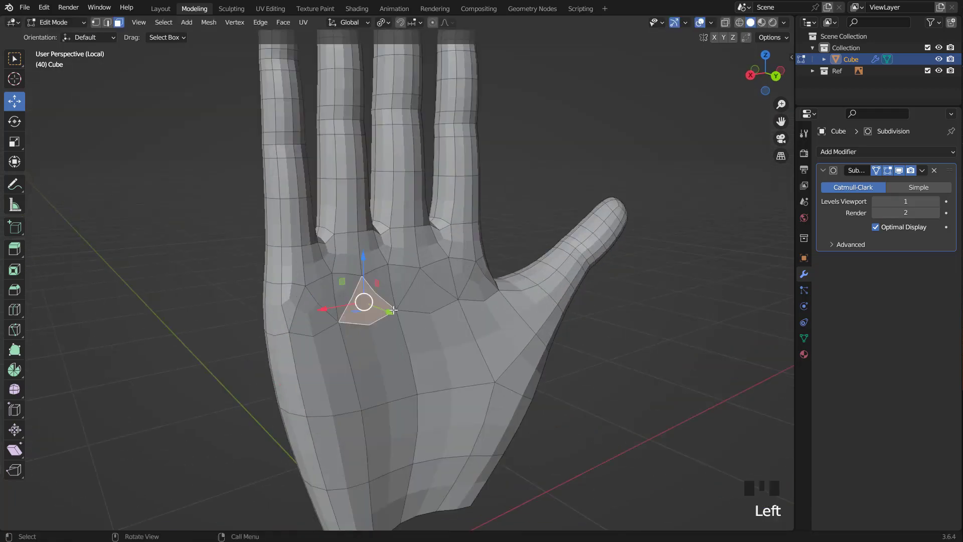
pyautogui.moveTo(419, 291); pyautogui.dragTo(430, 328, button='middle')
pyautogui.moveTo(454, 314); pyautogui.dragTo(460, 319)
# Step: Select two adjacent faces on the thumb mound, move them outward along Y and rotate them slightly in side view
pyautogui.moveTo(450, 319); pyautogui.dragTo(401, 372, button='middle')
pyautogui.scroll(-2, 358, 265)
pyautogui.press('KP_3')
pyautogui.click(485, 354)
pyautogui.keyDown('shift'); pyautogui.click(472, 376); pyautogui.keyUp('shift')
pyautogui.press('KP_3')
pyautogui.moveTo(481, 377); pyautogui.dragTo(488, 378)
pyautogui.press('r')
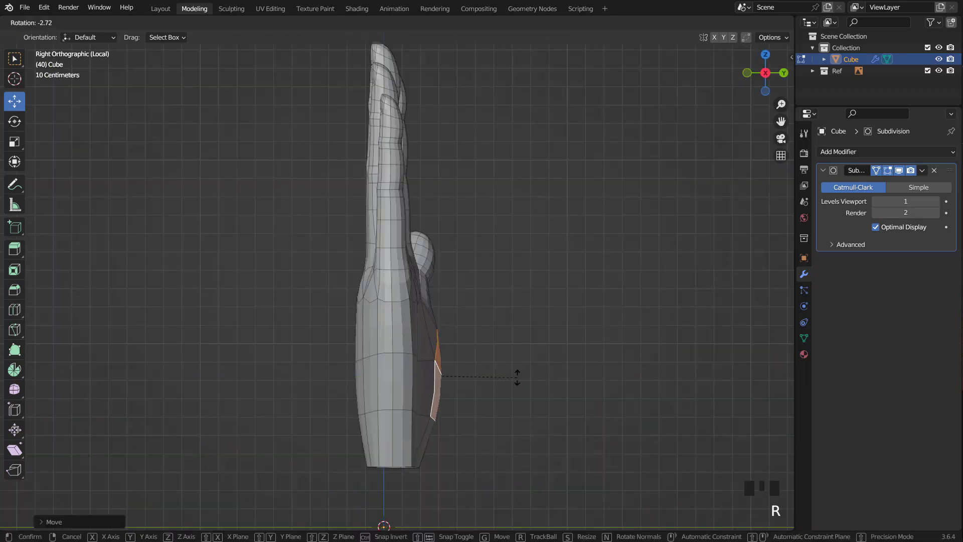
pyautogui.click(517, 382)
# Step: Hide the subdivision in the viewport and reposition a palm-side vertex on the wrist's bottom edge
pyautogui.press('Tab')
pyautogui.scroll(-3, 506, 357)
pyautogui.moveTo(505, 357); pyautogui.dragTo(520, 323, button='middle')
pyautogui.press('KP_3')
pyautogui.scroll(3, 468, 383)
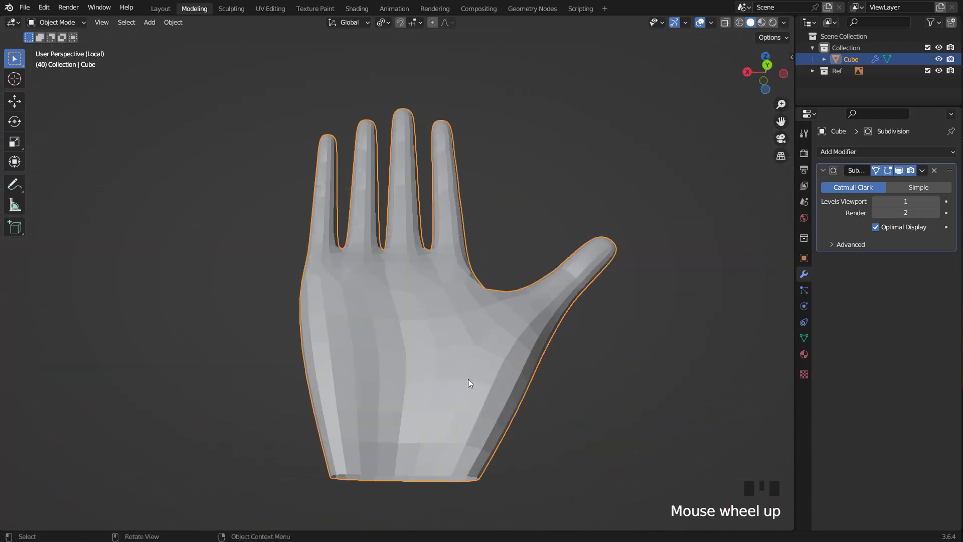
pyautogui.press('Tab')
pyautogui.moveTo(468, 383); pyautogui.dragTo(419, 454, button='middle')
pyautogui.scroll(1, 435, 429)
pyautogui.press('1')
pyautogui.click(899, 171)
pyautogui.click(424, 467)
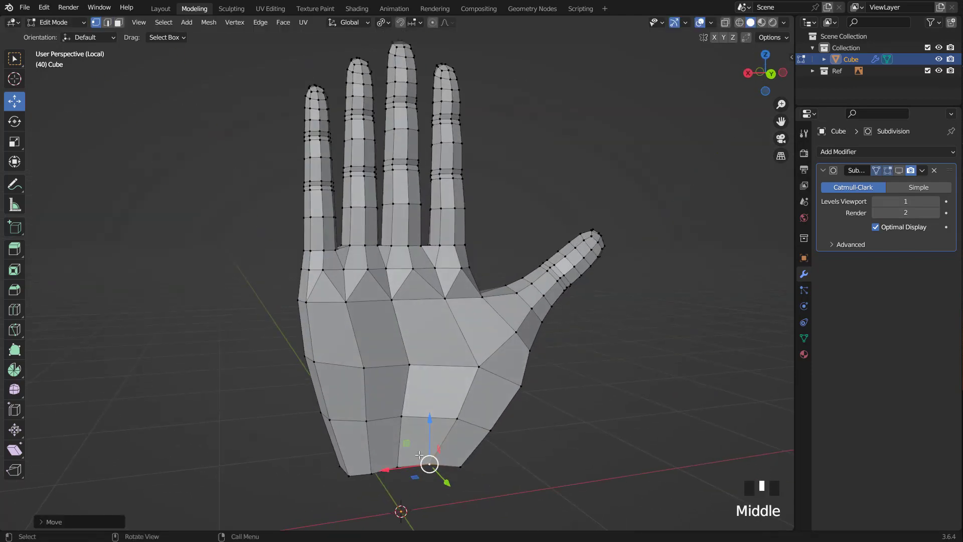
# Step: Select the palm-side edges along the wrist's bottom border, scale them and shift them slightly along Y
pyautogui.keyDown('shift'); pyautogui.click(390, 470); pyautogui.keyUp('shift')
pyautogui.moveTo(501, 447); pyautogui.dragTo(521, 469, button='middle')
pyautogui.scroll(1, 521, 469)
pyautogui.click(512, 476)
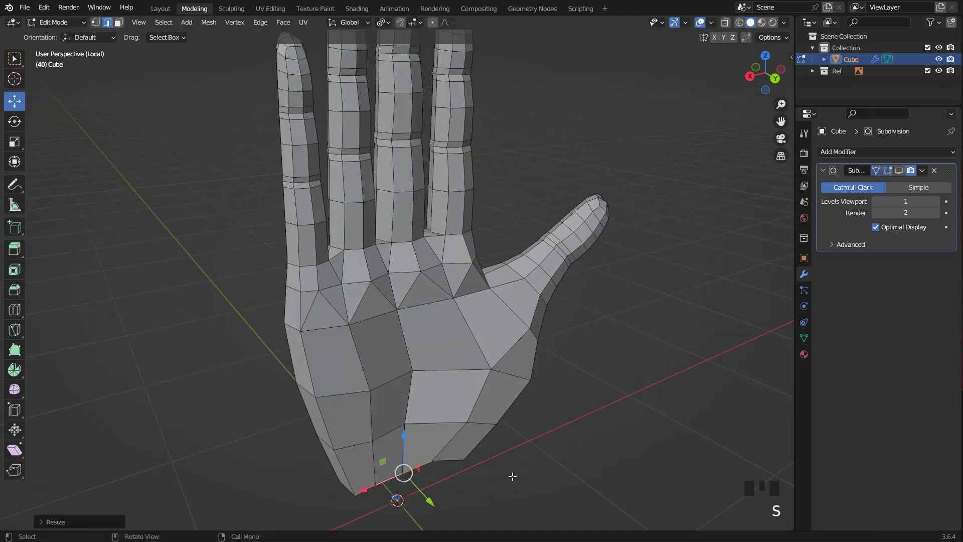
pyautogui.press('KP_3')
pyautogui.moveTo(462, 507); pyautogui.dragTo(466, 506)
# Step: Show the subdivision in the viewport and examine the smoothed hand in Object Mode from the front
pyautogui.scroll(-1, 471, 451)
pyautogui.moveTo(476, 429); pyautogui.dragTo(395, 445, button='middle')
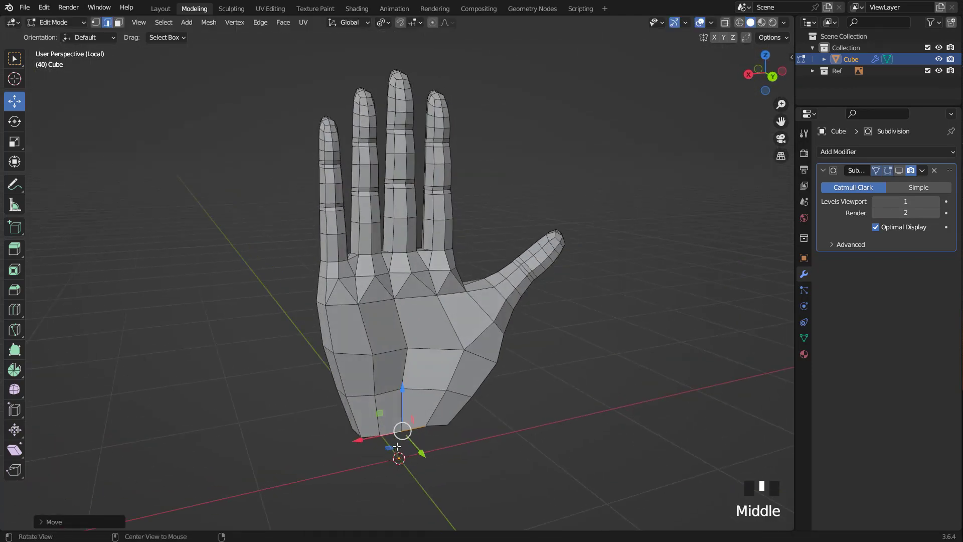
pyautogui.press('Tab')
pyautogui.click(901, 174)
pyautogui.moveTo(506, 321)
pyautogui.mouseDown(button='middle')
pyautogui.moveTo(481, 234)
pyautogui.moveTo(499, 306)
pyautogui.mouseUp(button='middle')
pyautogui.press('KP_1')
pyautogui.scroll(-2, 494, 324)
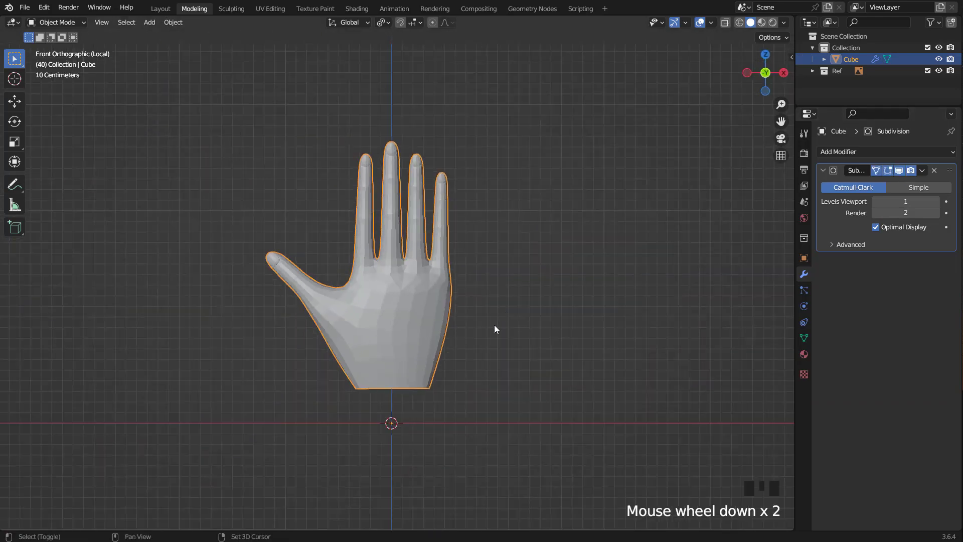
pyautogui.scroll(2, 480, 253)
# Step: Extrude the wrist's open bottom edge loop downward in front view and hide the subdivision in the viewport
pyautogui.press('Tab')
pyautogui.keyDown('shift'); pyautogui.moveTo(477, 350); pyautogui.dragTo(471, 281, button='middle'); pyautogui.keyUp('shift')
pyautogui.scroll(2, 471, 281)
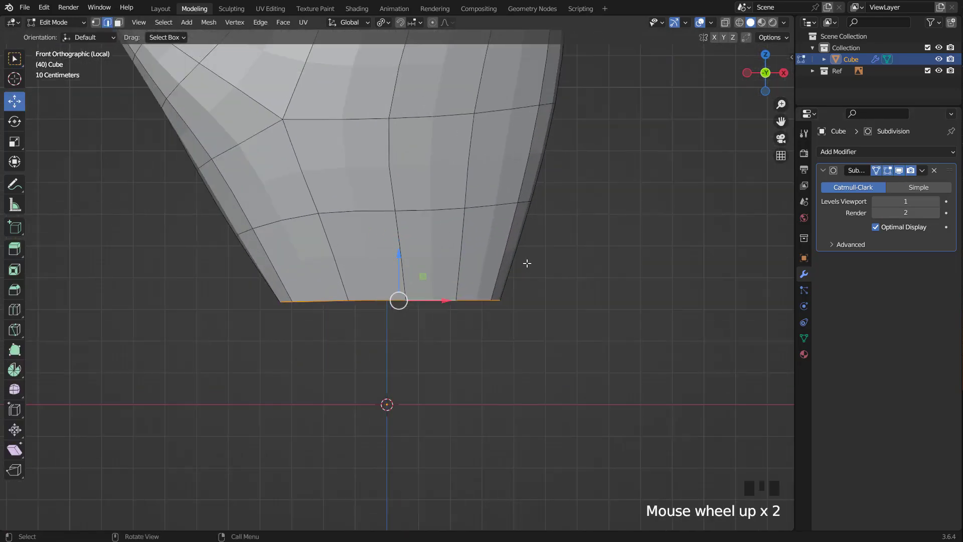
pyautogui.click(528, 283)
pyautogui.click(898, 170)
# Step: Rebuild the extruded wrist strip on the front side with a filled trapezoid patch and slide its bottom vertices into even spacing
pyautogui.moveTo(401, 282); pyautogui.dragTo(436, 292)
pyautogui.scroll(1, 402, 317)
pyautogui.click(439, 370)
pyautogui.press('f')
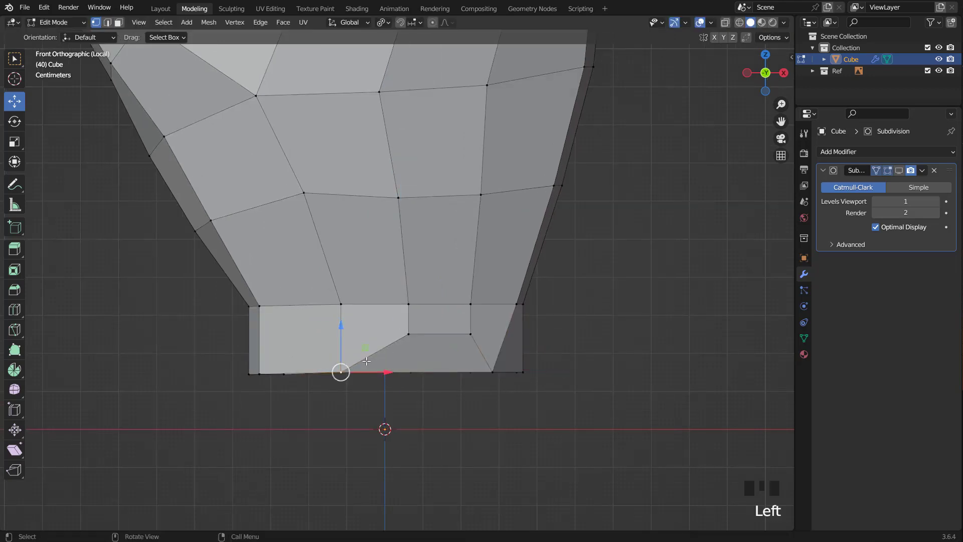
pyautogui.click(287, 371)
pyautogui.scroll(-1, 286, 371)
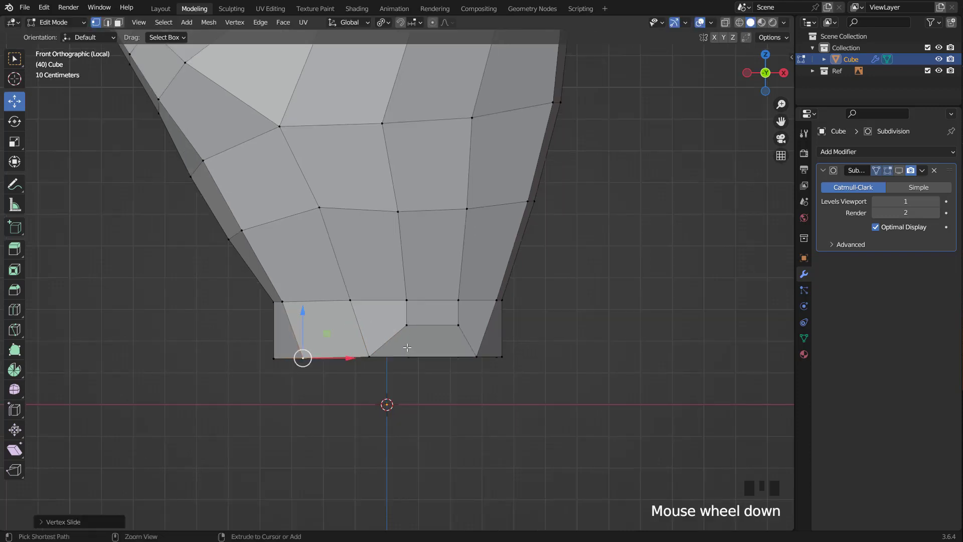
# Step: Repeat the edge-reducing trapezoid patch on the wrist's palm side in back view and slide its bottom vertices
pyautogui.press('ctrl+KP_1')
pyautogui.moveTo(413, 310); pyautogui.dragTo(414, 284)
pyautogui.press('f')
pyautogui.scroll(1, 442, 311)
pyautogui.press('1')
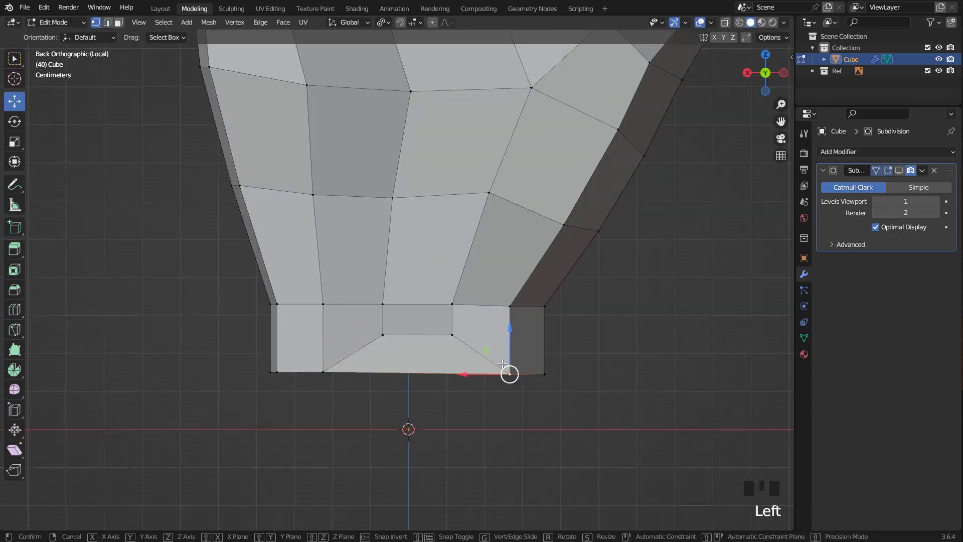
pyautogui.click(348, 368)
# Step: Adjust the new palm-side vertices at the wrist's bottom by moving them along Y
pyautogui.scroll(-2, 391, 363)
pyautogui.press('Tab')
pyautogui.moveTo(459, 339); pyautogui.dragTo(429, 341, button='middle')
pyautogui.scroll(1, 407, 345)
pyautogui.press('Tab')
pyautogui.moveTo(470, 339); pyautogui.dragTo(481, 345)
pyautogui.moveTo(480, 345); pyautogui.dragTo(404, 346, button='middle')
pyautogui.press('KP_3')
pyautogui.moveTo(440, 354); pyautogui.dragTo(447, 358)
# Step: Move a palm-side vertex at the top of the extruded wrist strip slightly outward along Y
pyautogui.moveTo(541, 320); pyautogui.dragTo(503, 314, button='middle')
pyautogui.click(503, 304)
pyautogui.moveTo(528, 315); pyautogui.dragTo(532, 317)
pyautogui.press('KP_3')
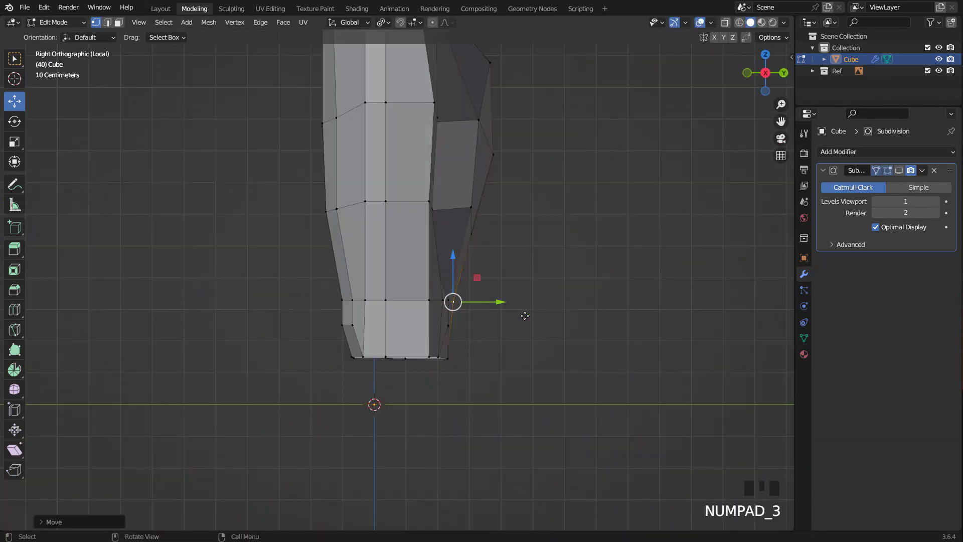
pyautogui.moveTo(525, 315); pyautogui.dragTo(311, 351, button='middle')
pyautogui.press('KP_3')
pyautogui.click(725, 22)
pyautogui.click(724, 23)
# Step: Select the palm-side vertices of the extruded wrist strip and shift them slightly along Y
pyautogui.moveTo(581, 298); pyautogui.dragTo(479, 333, button='middle')
pyautogui.scroll(1, 524, 355)
pyautogui.click(502, 349)
pyautogui.moveTo(470, 365); pyautogui.dragTo(476, 365)
pyautogui.press('KP_3')
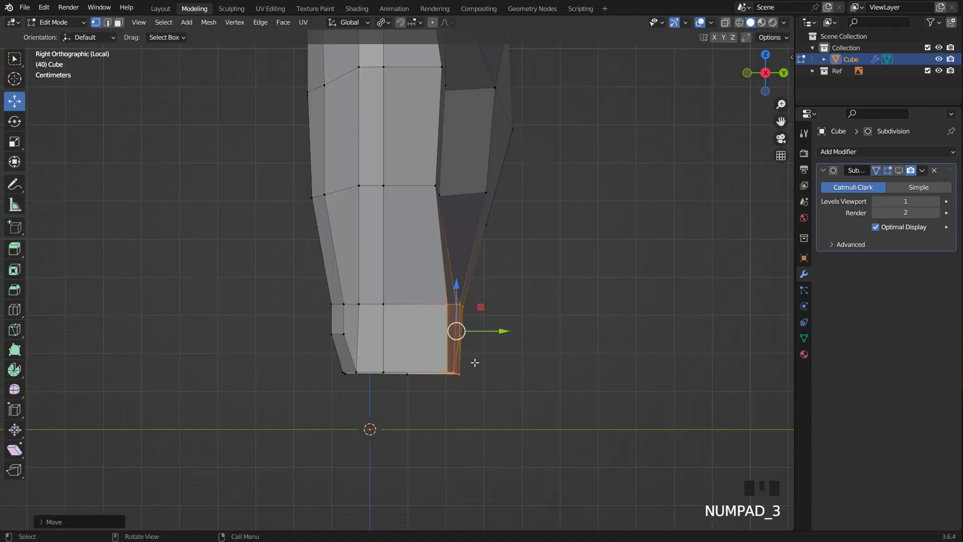
# Step: Show the subdivision in the viewport, select the faces around the palm-side wrist patch and move them outward along Y
pyautogui.press('Tab')
pyautogui.moveTo(433, 328)
pyautogui.mouseDown(button='middle')
pyautogui.moveTo(470, 279)
pyautogui.moveTo(360, 348)
pyautogui.moveTo(436, 320)
pyautogui.mouseUp(button='middle')
pyautogui.click(898, 171)
pyautogui.press('KP_3')
pyautogui.press('Tab')
pyautogui.press('3')
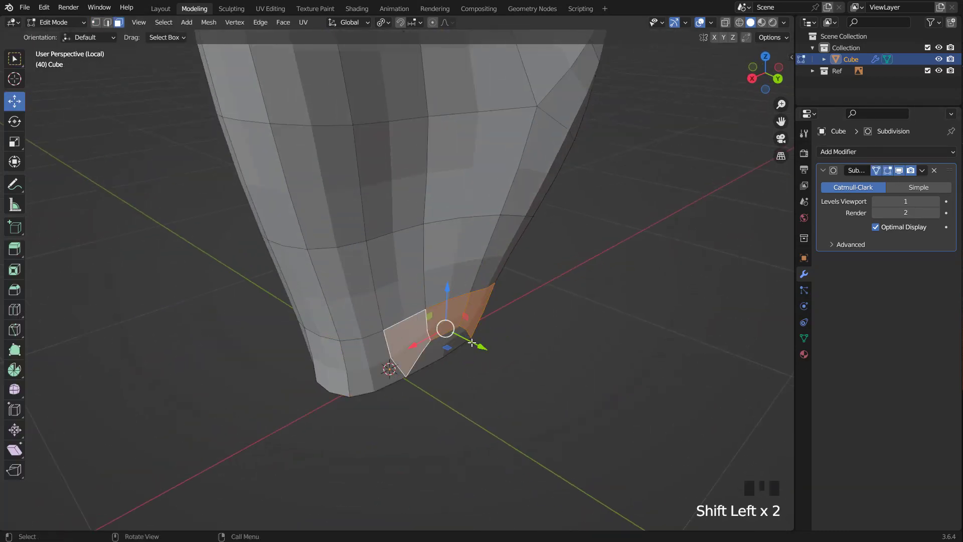
pyautogui.moveTo(472, 343); pyautogui.dragTo(479, 346)
# Step: Select the wrist's open bottom edge loop and extrude it further downward in front view
pyautogui.moveTo(434, 345); pyautogui.dragTo(539, 287, button='middle')
pyautogui.press('2')
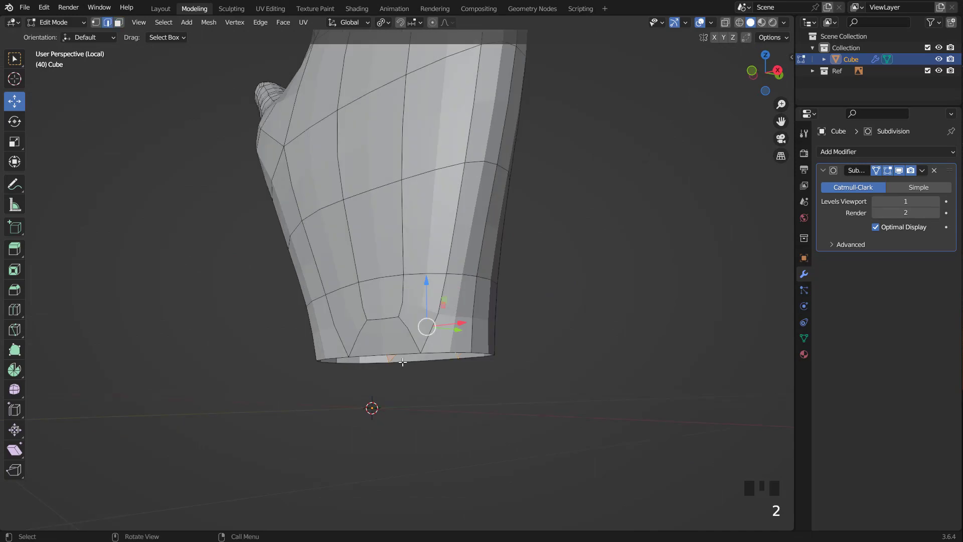
pyautogui.keyDown('alt'); pyautogui.click(402, 362); pyautogui.keyUp('alt')
pyautogui.press('KP_1')
pyautogui.click(425, 391)
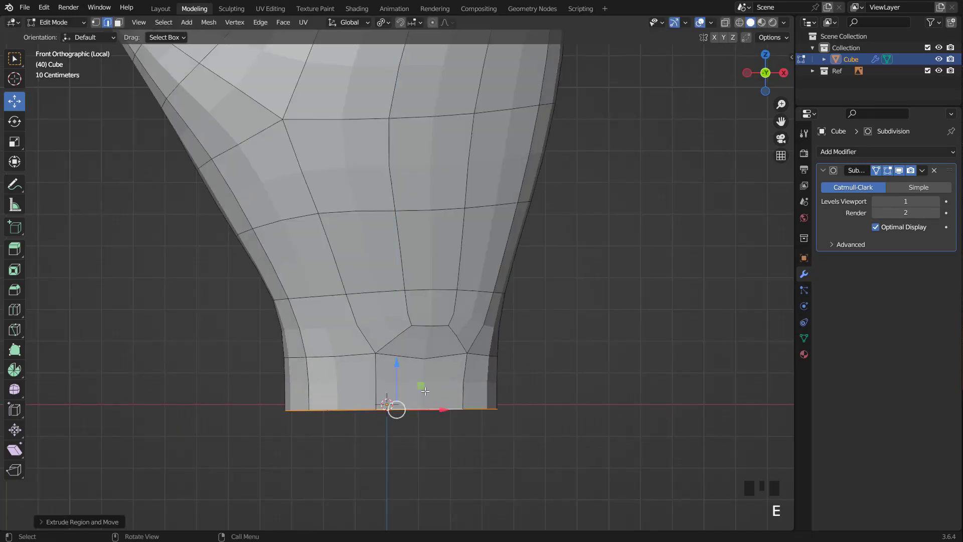
# Step: Turn on the statistics overlay, select two faces on the front of the new wrist ring and move them slightly outward along Y
pyautogui.click(715, 23)
pyautogui.click(640, 118)
pyautogui.scroll(-2, 502, 262)
pyautogui.press('KP_3')
pyautogui.moveTo(501, 262); pyautogui.dragTo(494, 305, button='middle')
pyautogui.click(390, 347)
pyautogui.press('KP_3')
pyautogui.keyDown('shift'); pyautogui.click(367, 341); pyautogui.keyUp('shift')
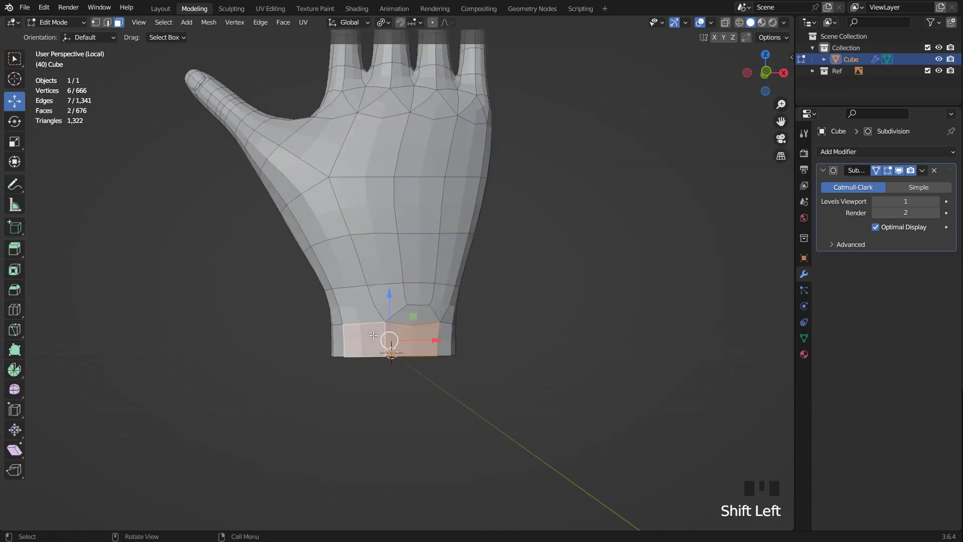
pyautogui.press('KP_3')
pyautogui.scroll(2, 384, 346)
pyautogui.moveTo(398, 363); pyautogui.dragTo(393, 363)
# Step: Examine the smoothed hand and wrist in Object Mode from the side and front
pyautogui.press('Tab')
pyautogui.moveTo(392, 363); pyautogui.dragTo(565, 316, button='middle')
pyautogui.press('KP_3')
pyautogui.press('KP_1')
pyautogui.scroll(-3, 393, 352)
pyautogui.scroll(1, 565, 316)
pyautogui.press('KP_1')
pyautogui.keyDown('shift'); pyautogui.moveTo(511, 202); pyautogui.dragTo(496, 304, button='middle'); pyautogui.keyUp('shift')
pyautogui.scroll(-2, 496, 306)
pyautogui.scroll(2, 497, 305)
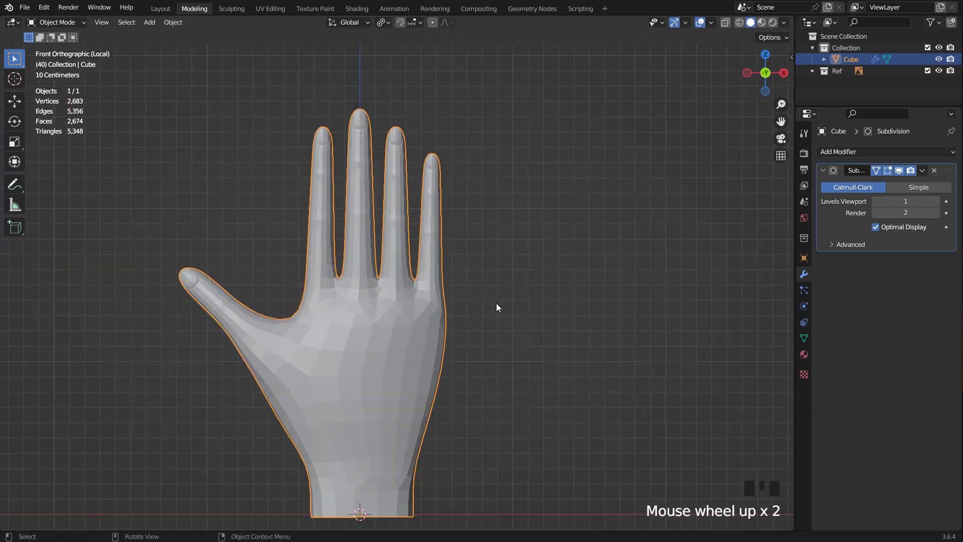
# Step: Shade the hand smooth in Object Mode with Auto Smooth enabled at 43.2°
pyautogui.scroll(-1, 461, 294)
pyautogui.scroll(1, 462, 294)
pyautogui.rightClick(525, 232)
pyautogui.rightClick(526, 230)
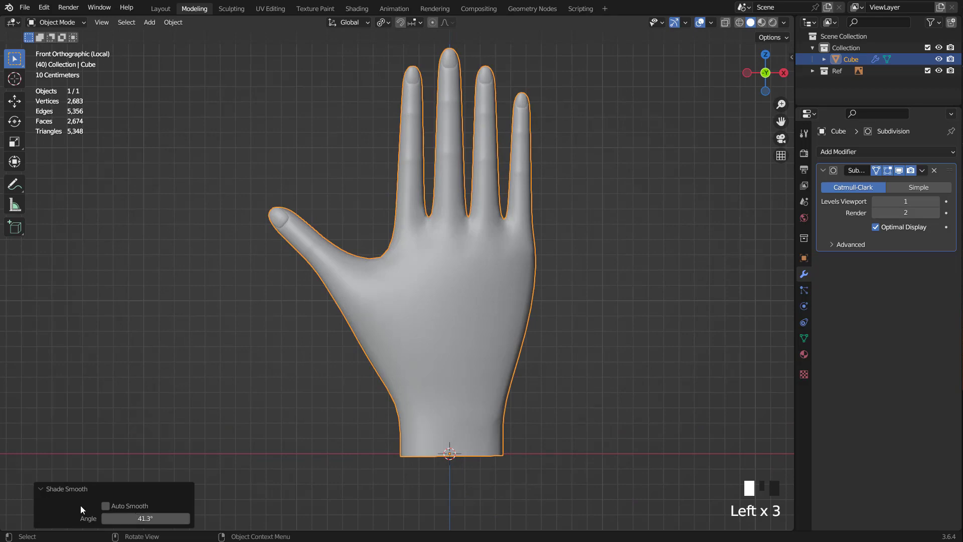
pyautogui.moveTo(301, 437); pyautogui.dragTo(408, 280, button='middle')
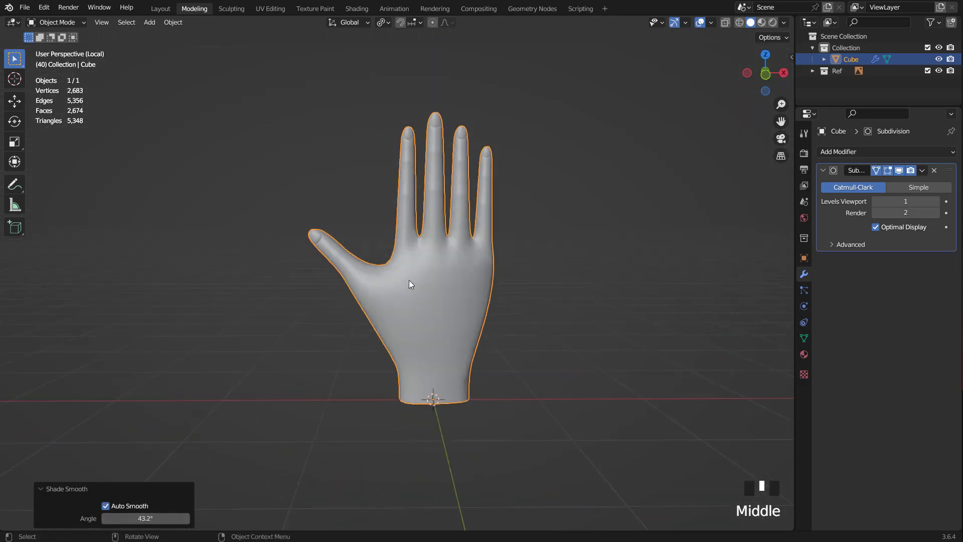
pyautogui.press('KP_3')
pyautogui.press('KP_1')
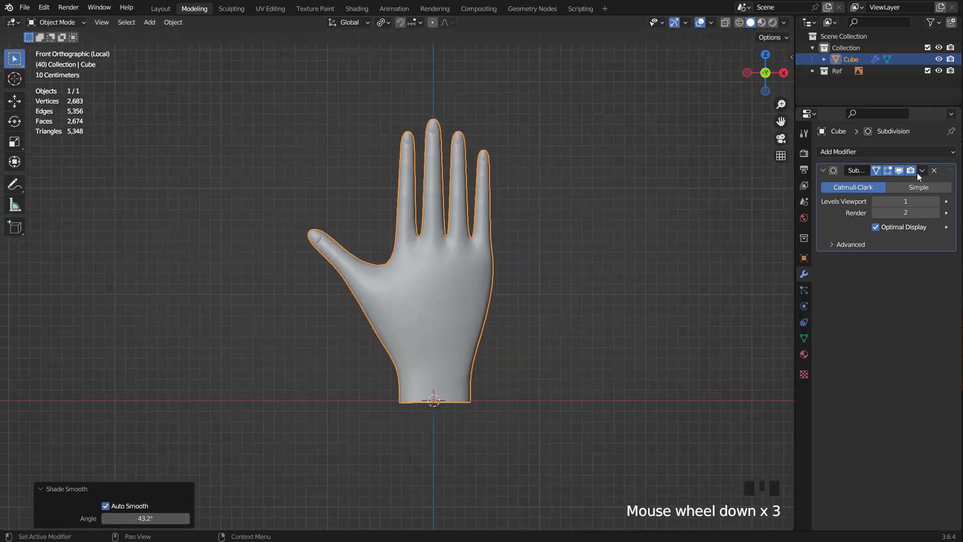
# Step: Apply the hand's Subdivision modifier and bring the resulting mesh into Edit Mode
pyautogui.hotkey('ctrl', 'a')
pyautogui.scroll(1, 576, 217)
pyautogui.scroll(-1, 430, 300)
pyautogui.scroll(-1, 459, 302)
pyautogui.press('Tab')
pyautogui.scroll(2, 460, 301)
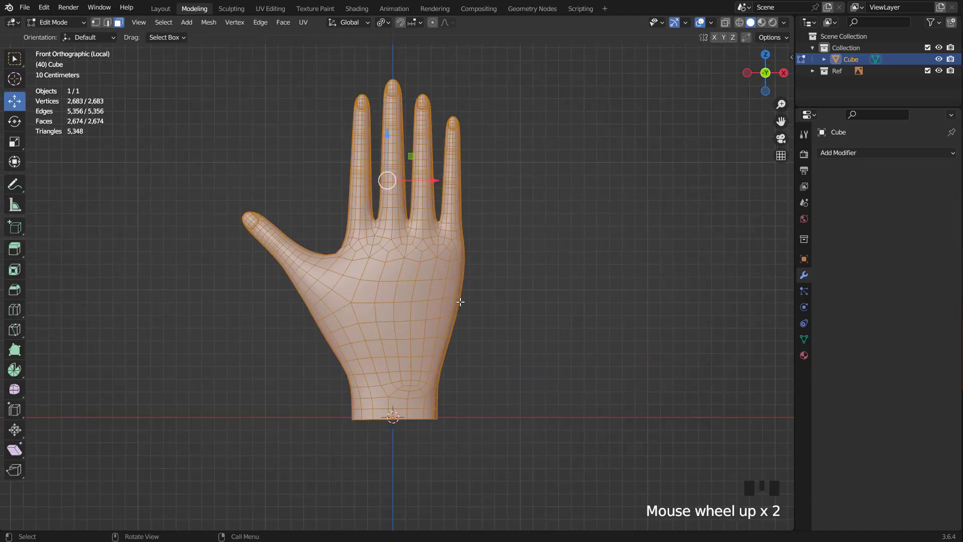
pyautogui.scroll(-1, 459, 301)
# Step: Select the edge loop running along the side outline of the fingers and hand, and mark it as a seam
pyautogui.press('KP_3')
pyautogui.scroll(5, 515, 275)
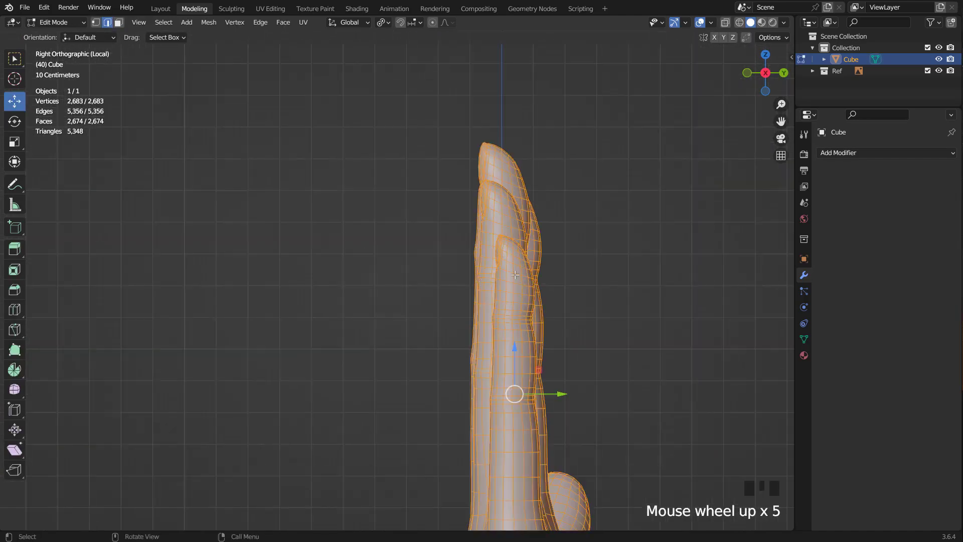
pyautogui.doubleClick(511, 278)
pyautogui.scroll(-2, 507, 273)
pyautogui.moveTo(474, 247); pyautogui.dragTo(540, 249, button='middle')
pyautogui.rightClick(539, 249)
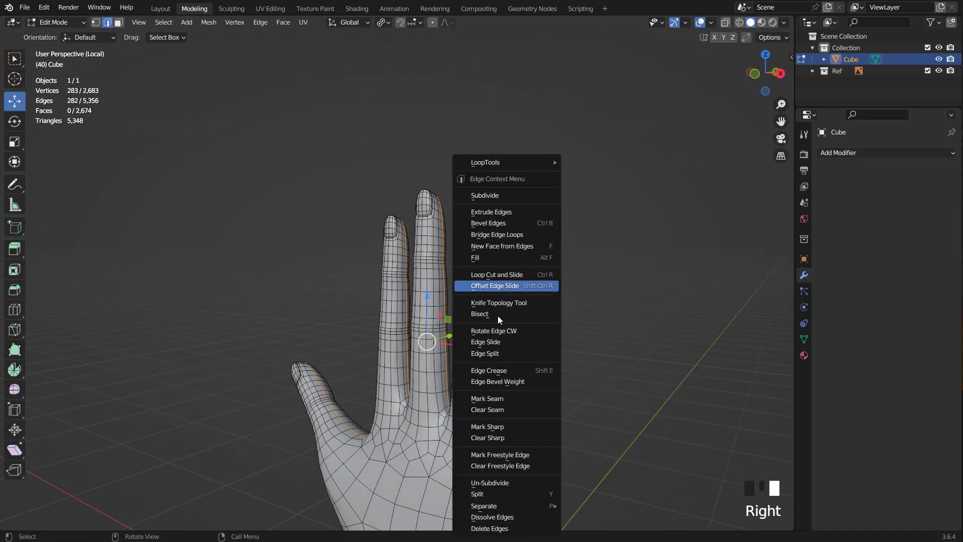
pyautogui.click(502, 399)
# Step: Select the edge loops bordering the nails of the four fingers in front view
pyautogui.press('KP_1')
pyautogui.scroll(5, 632, 247)
pyautogui.keyDown('shift'); pyautogui.moveTo(632, 247); pyautogui.dragTo(498, 258, button='middle'); pyautogui.keyUp('shift')
pyautogui.scroll(2, 498, 259)
pyautogui.keyDown('shift'); pyautogui.moveTo(521, 263); pyautogui.dragTo(408, 273, button='middle'); pyautogui.keyUp('shift')
pyautogui.scroll(2, 466, 274)
pyautogui.doubleClick(510, 294)
pyautogui.scroll(-3, 501, 299)
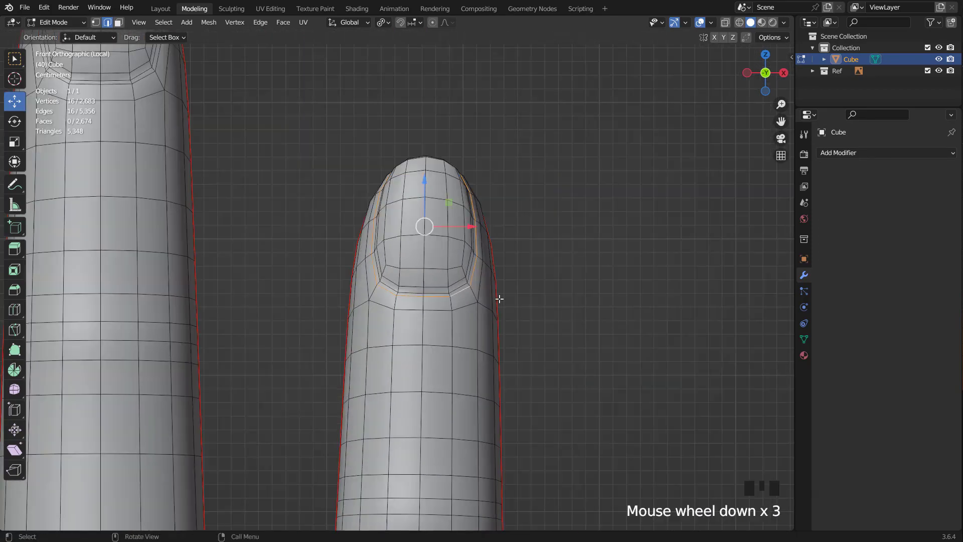
pyautogui.keyDown('shift'); pyautogui.moveTo(188, 139); pyautogui.dragTo(465, 242, button='middle'); pyautogui.keyUp('shift')
pyautogui.keyDown('shift'); pyautogui.moveTo(255, 224); pyautogui.dragTo(403, 276, button='middle'); pyautogui.keyUp('shift')
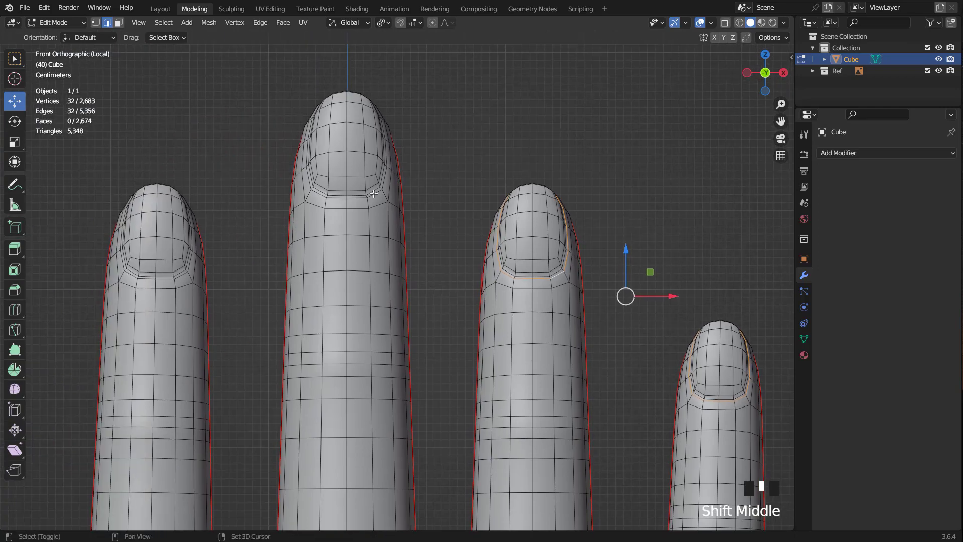
pyautogui.keyDown('shift'); pyautogui.doubleClick(375, 194); pyautogui.keyUp('shift')
pyautogui.keyDown('shift'); pyautogui.doubleClick(183, 274); pyautogui.keyUp('shift')
# Step: Add the edge loop around the thumbnail to the selection and mark all five nail outlines as seams
pyautogui.scroll(-4, 217, 299)
pyautogui.keyDown('shift'); pyautogui.moveTo(217, 299); pyautogui.dragTo(295, 203, button='middle'); pyautogui.keyUp('shift')
pyautogui.keyDown('shift'); pyautogui.moveTo(234, 387); pyautogui.dragTo(421, 222, button='middle'); pyautogui.keyUp('shift')
pyautogui.scroll(3, 422, 222)
pyautogui.keyDown('shift'); pyautogui.moveTo(169, 390); pyautogui.dragTo(389, 262, button='middle'); pyautogui.keyUp('shift')
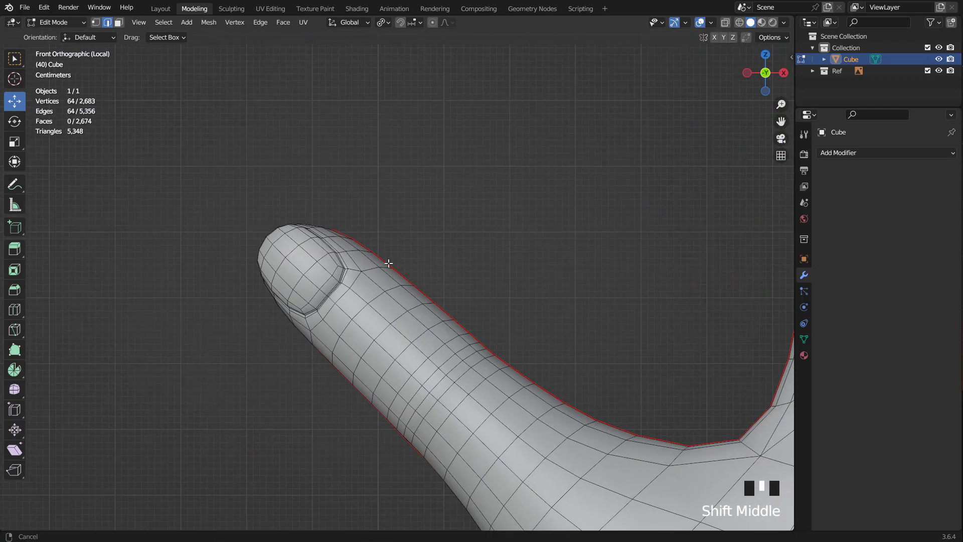
pyautogui.scroll(2, 389, 262)
pyautogui.keyDown('shift'); pyautogui.doubleClick(320, 297); pyautogui.keyUp('shift')
pyautogui.scroll(-10, 471, 280)
pyautogui.keyDown('shift'); pyautogui.moveTo(644, 177); pyautogui.dragTo(495, 207, button='middle'); pyautogui.keyUp('shift')
pyautogui.scroll(1, 495, 207)
pyautogui.rightClick(496, 207)
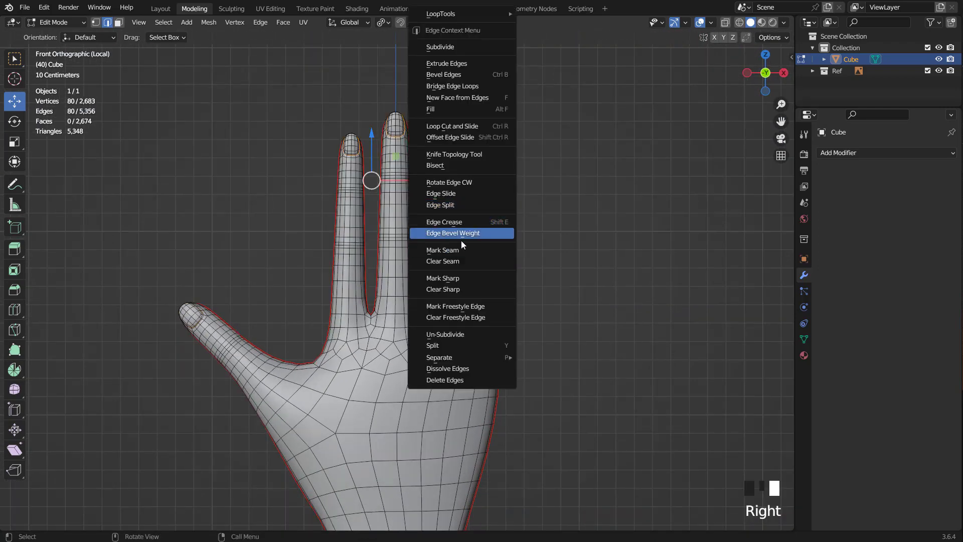
pyautogui.click(460, 233)
# Step: Select all faces of the hand, switch to the UV Editing workspace and unwrap the mesh
pyautogui.scroll(2, 484, 291)
pyautogui.press('Tab')
pyautogui.scroll(-4, 485, 290)
pyautogui.press('Tab')
pyautogui.press('a')
pyautogui.press('3')
pyautogui.scroll(1, 450, 222)
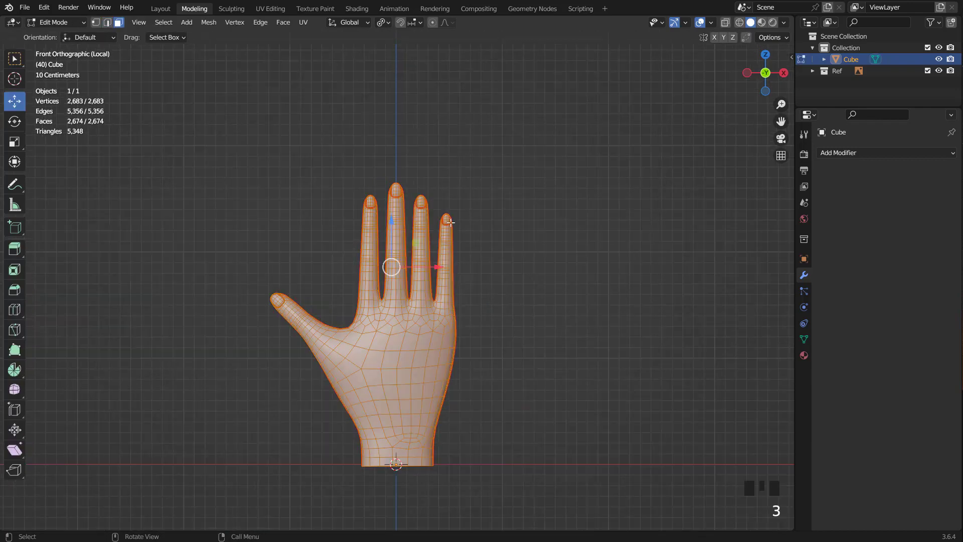
pyautogui.click(270, 9)
pyautogui.scroll(5, 565, 242)
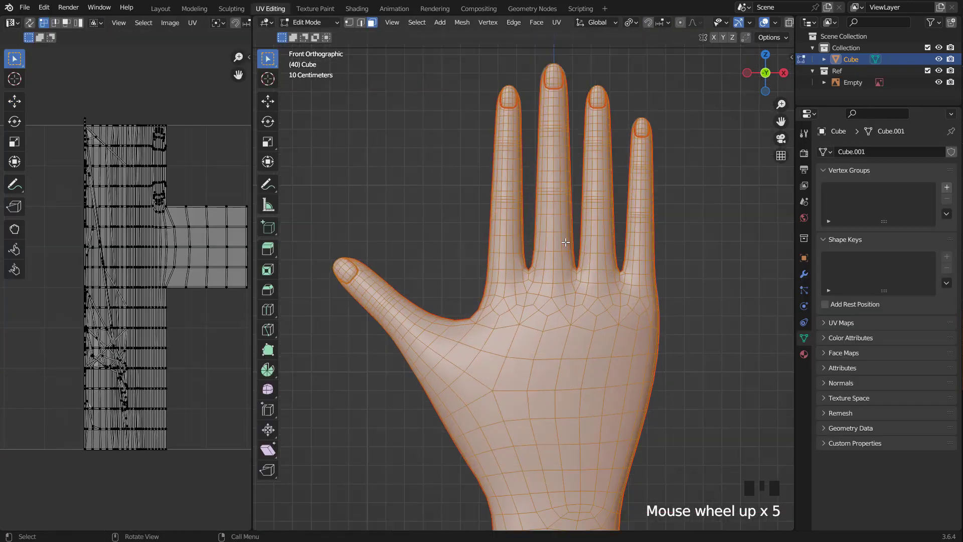
pyautogui.press('u')
pyautogui.click(565, 242)
pyautogui.scroll(-2, 564, 242)
# Step: Widen the UV editor, select the five nail islands and move them up near the upper edge of the UV square
pyautogui.moveTo(252, 169); pyautogui.dragTo(584, 175)
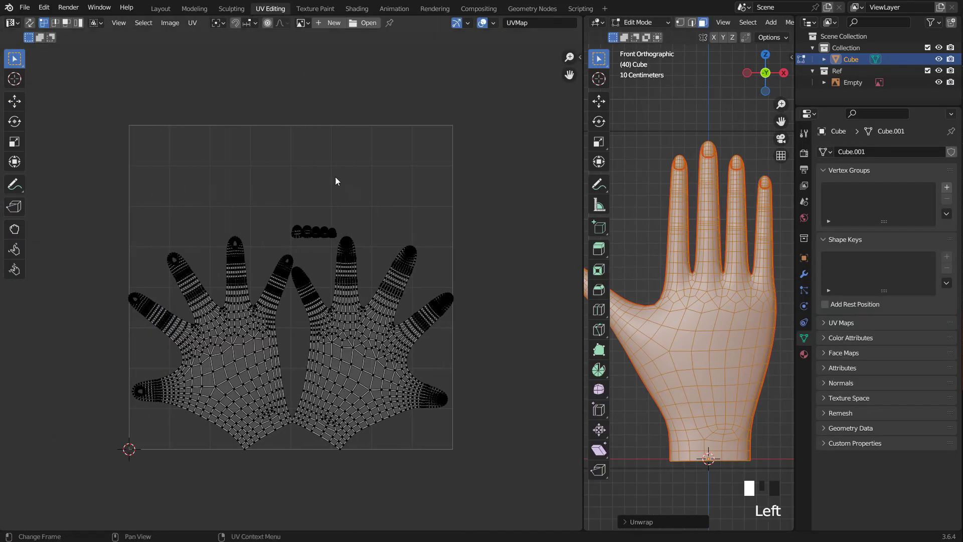
pyautogui.scroll(2, 312, 177)
pyautogui.moveTo(262, 169); pyautogui.dragTo(364, 215)
pyautogui.scroll(-2, 346, 224)
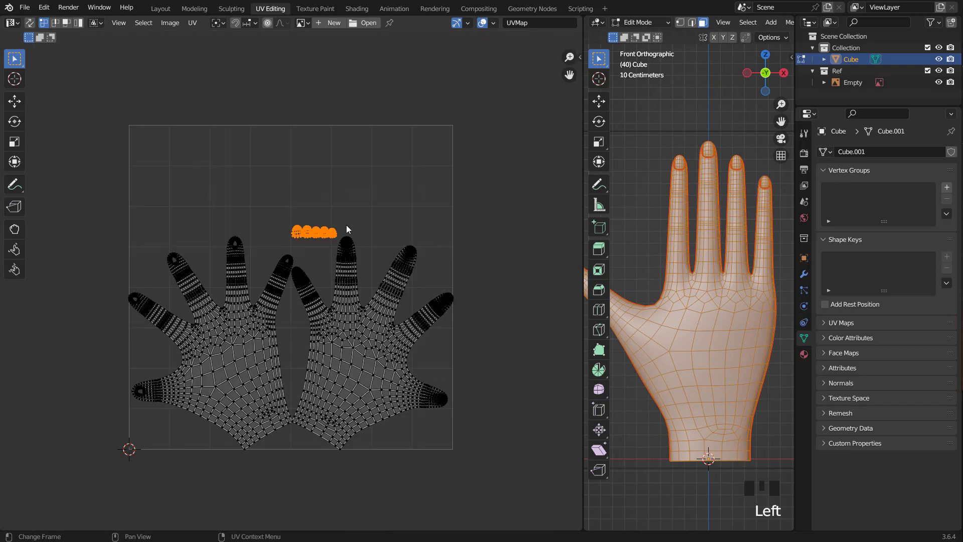
pyautogui.press('g')
pyautogui.click(307, 145)
pyautogui.scroll(3, 341, 213)
pyautogui.moveTo(334, 139); pyautogui.dragTo(340, 296, button='middle')
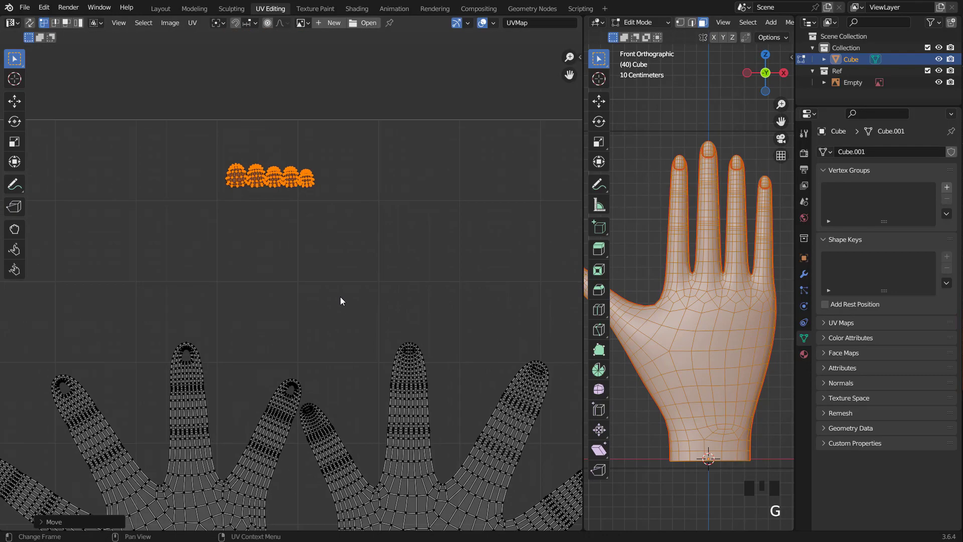
# Step: Scale up the five selected nail islands together in the free space above the hand islands
pyautogui.moveTo(284, 230); pyautogui.dragTo(327, 286, button='middle')
pyautogui.scroll(-1, 327, 286)
pyautogui.scroll(1, 327, 286)
pyautogui.press('s')
pyautogui.click(396, 279)
pyautogui.press('s')
pyautogui.click(426, 301)
pyautogui.scroll(-3, 388, 299)
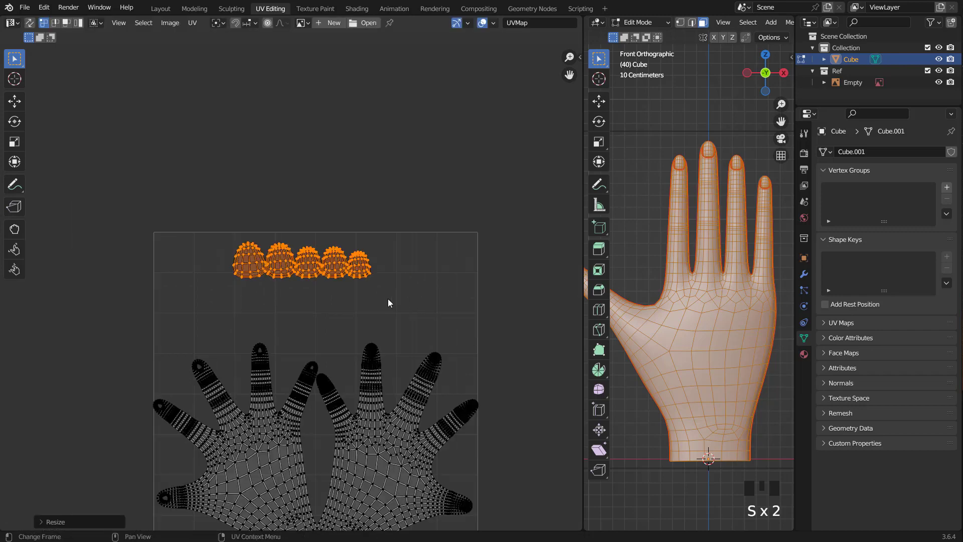
pyautogui.press('s')
pyautogui.click(409, 308)
# Step: Shift the largest nail island and its neighbour left to leave gaps between the islands
pyautogui.click(252, 281)
pyautogui.press('l')
pyautogui.press('g')
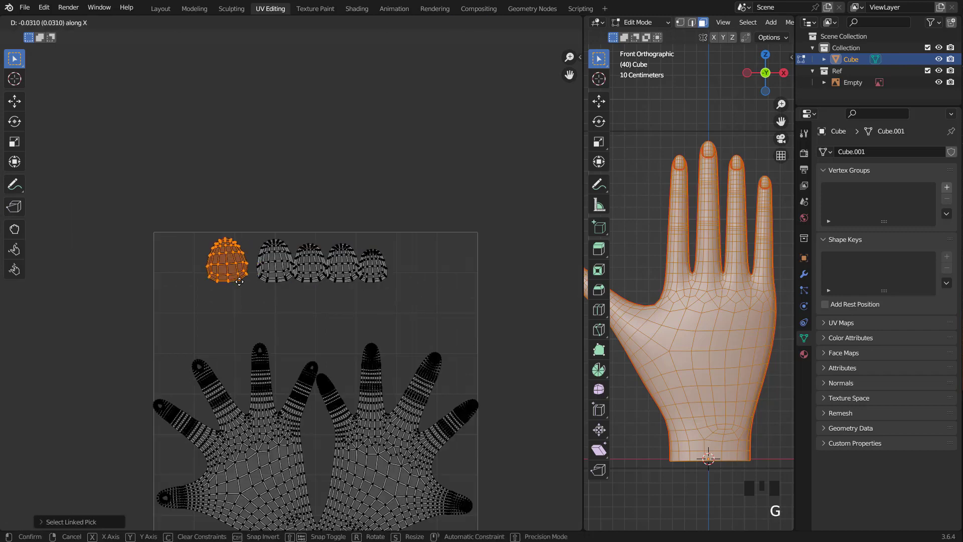
pyautogui.click(217, 282)
pyautogui.press('l')
pyautogui.press('g')
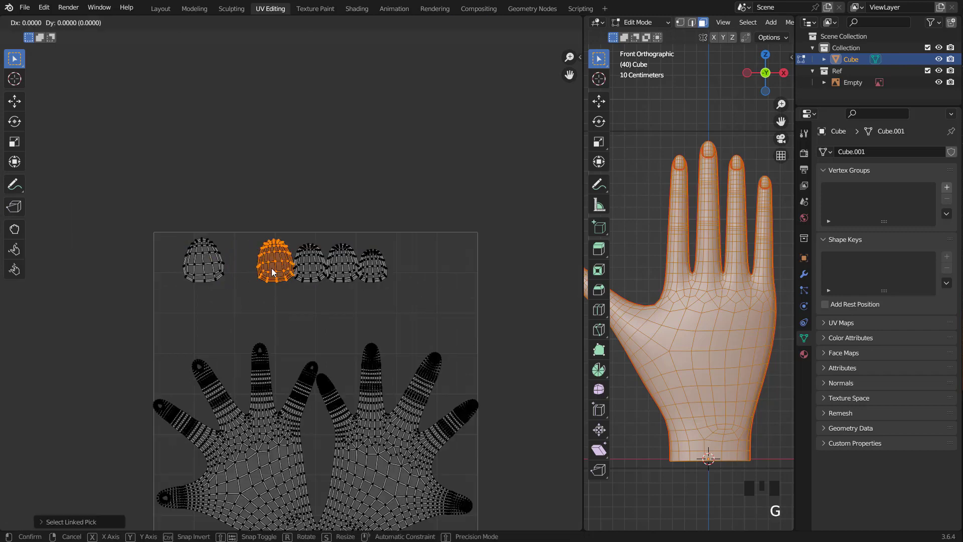
pyautogui.click(259, 266)
# Step: Shift the smallest nail island and the one beside it right along X to space out the row
pyautogui.click(373, 270)
pyautogui.press('l')
pyautogui.press('g')
pyautogui.press('x')
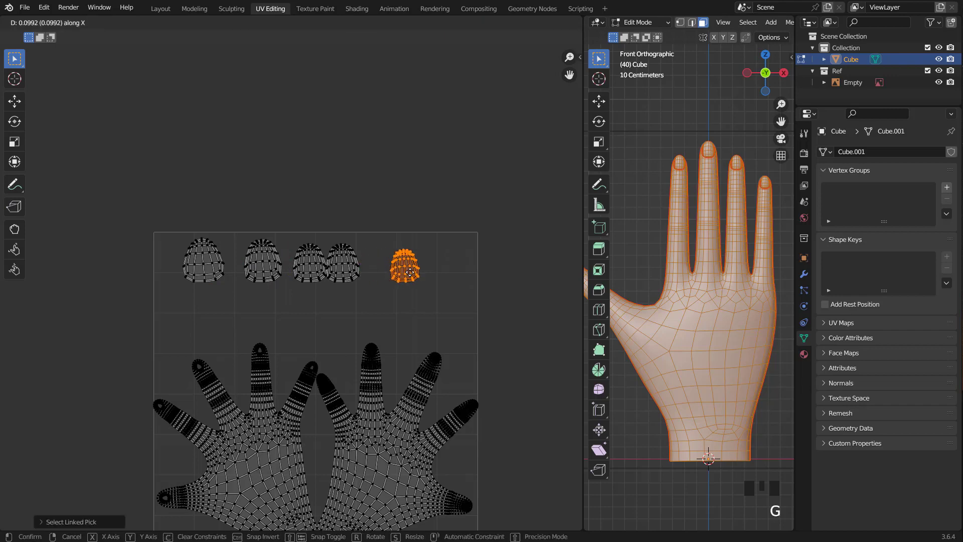
pyautogui.click(414, 270)
pyautogui.click(344, 269)
pyautogui.scroll(1, 343, 270)
pyautogui.press('l')
pyautogui.press('g')
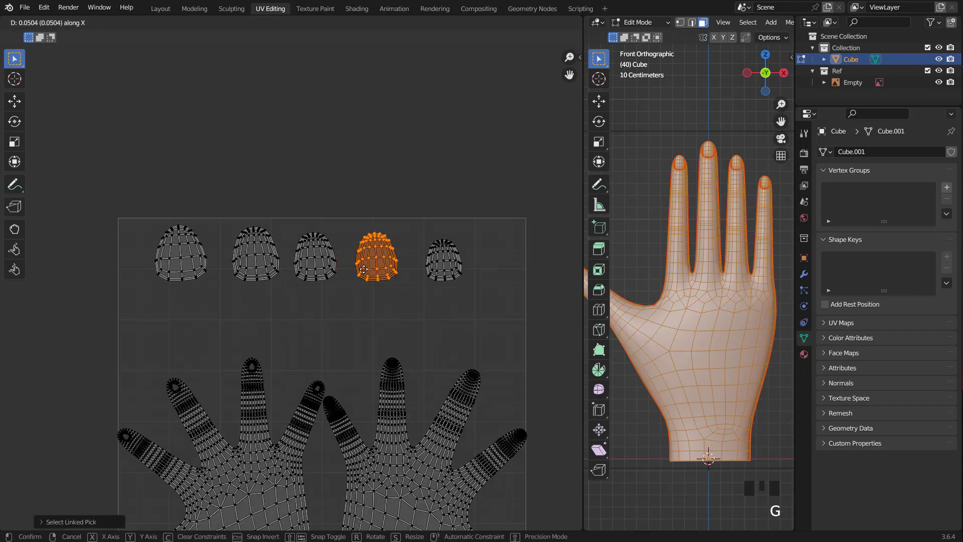
pyautogui.click(362, 312)
pyautogui.scroll(-2, 362, 311)
pyautogui.scroll(2, 365, 300)
# Step: Select both hand islands, move them up inside the UV square and scale them down slightly to clear its borders
pyautogui.click(369, 314)
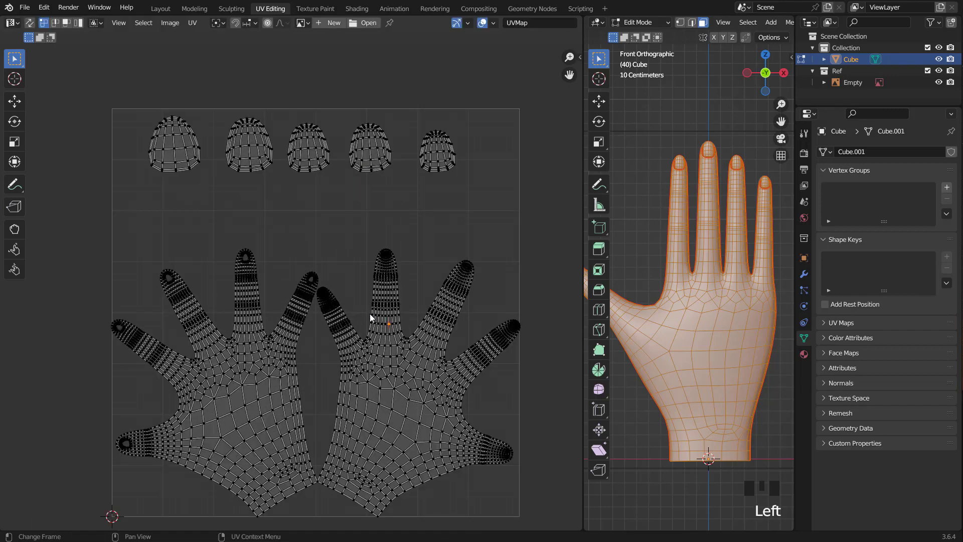
pyautogui.press('l')
pyautogui.keyDown('shift'); pyautogui.click(283, 356); pyautogui.keyUp('shift')
pyautogui.press('l')
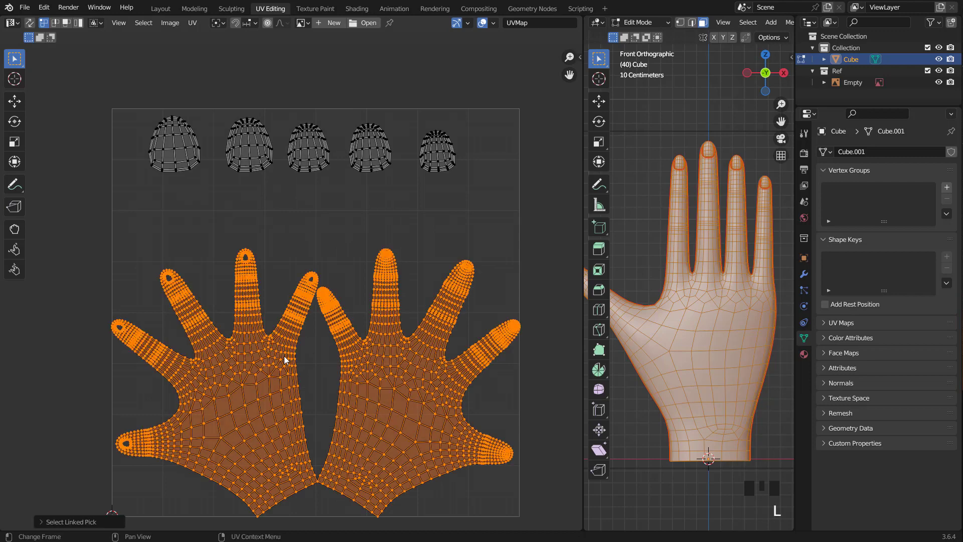
pyautogui.press('g')
pyautogui.press('g')
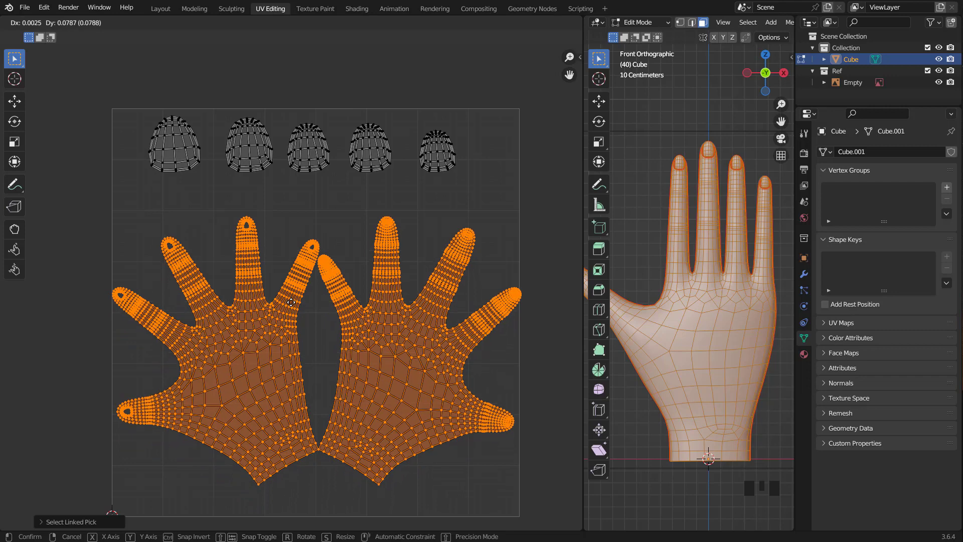
pyautogui.click(367, 370)
pyautogui.press('s')
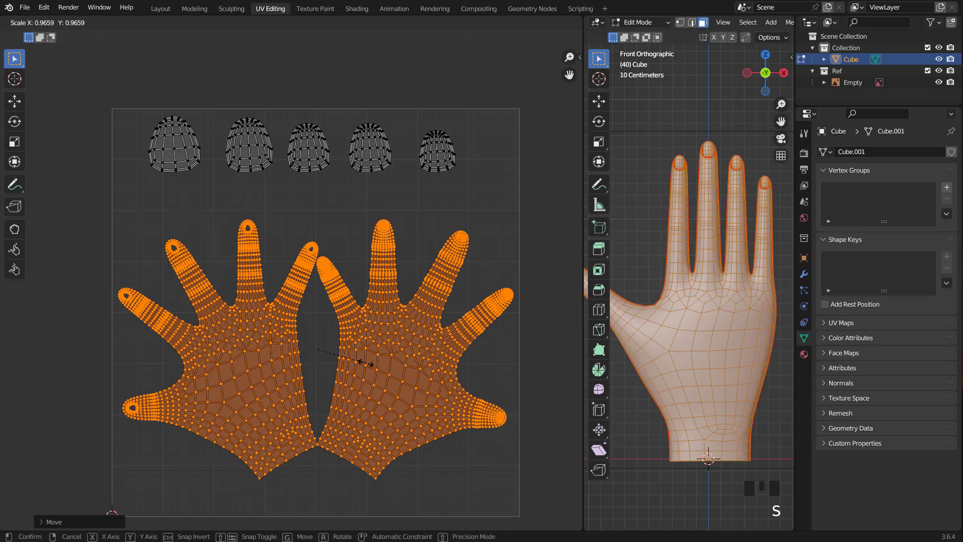
pyautogui.click(366, 362)
pyautogui.scroll(1, 392, 332)
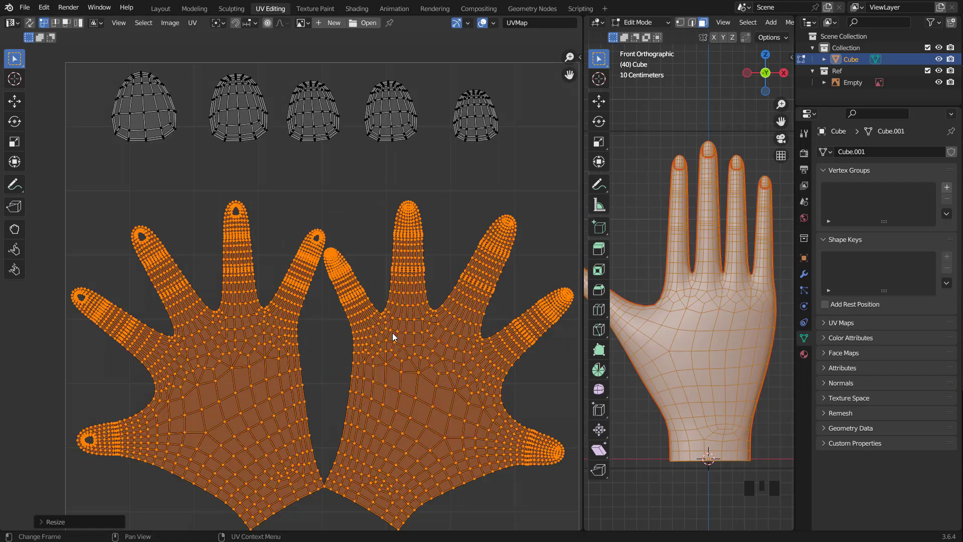
pyautogui.scroll(-1, 392, 333)
pyautogui.moveTo(582, 236); pyautogui.dragTo(433, 239)
pyautogui.scroll(-2, 580, 260)
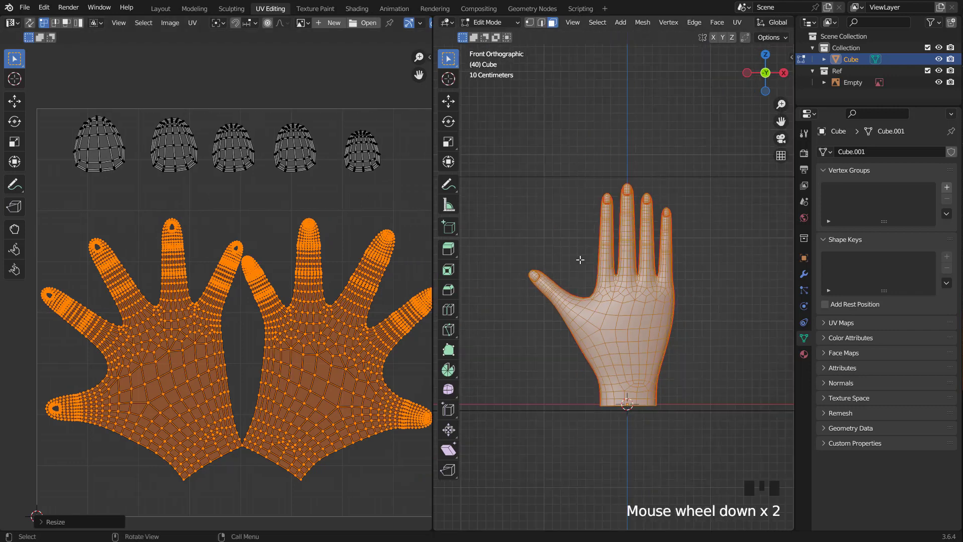
# Step: In the Texture Paint workspace, give the hand a new material with an Image Texture as its Base Color
pyautogui.click(315, 8)
pyautogui.scroll(2, 592, 273)
pyautogui.press('Tab')
pyautogui.press('Tab')
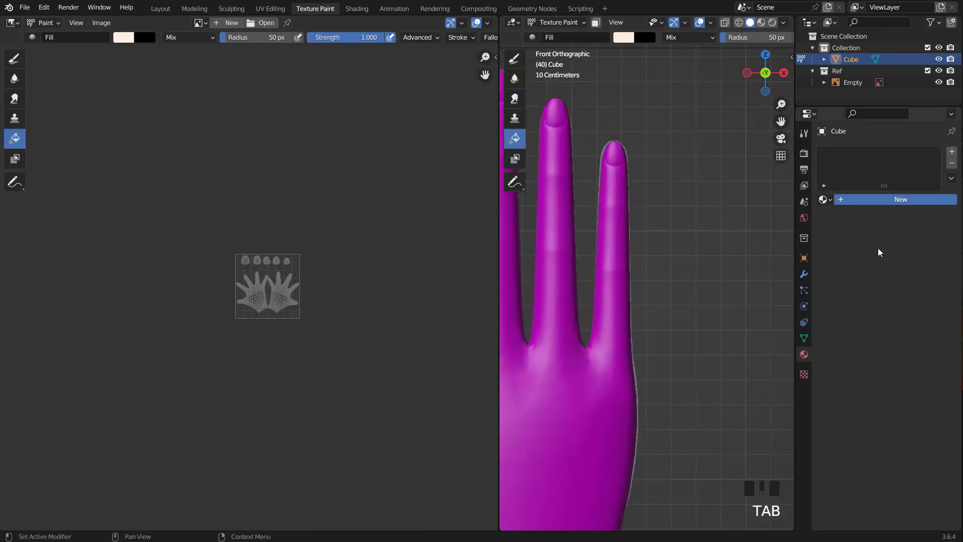
pyautogui.click(900, 199)
pyautogui.click(877, 317)
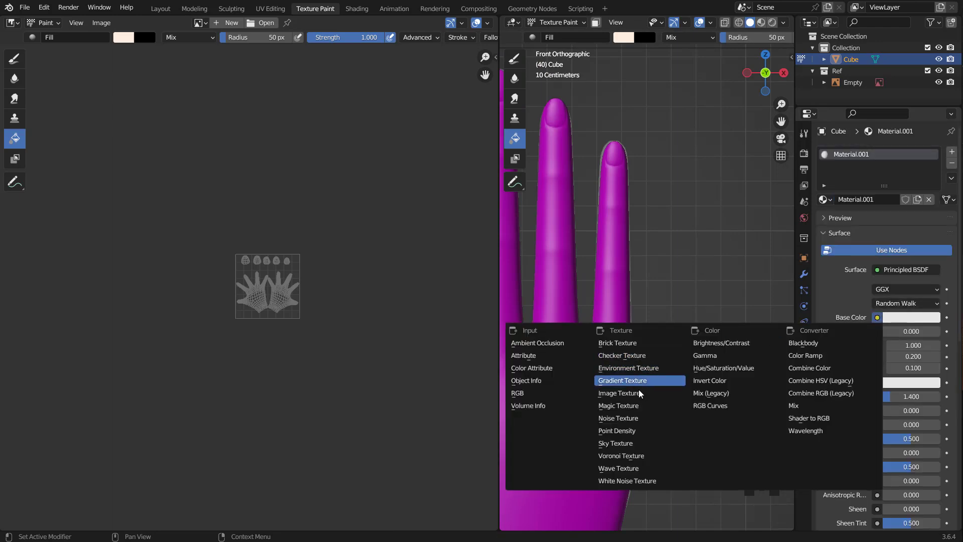
pyautogui.click(640, 394)
# Step: Create a new 2048 by 2048 px image named HAND01tux for the Base Color texture
pyautogui.click(865, 331)
pyautogui.click(881, 350)
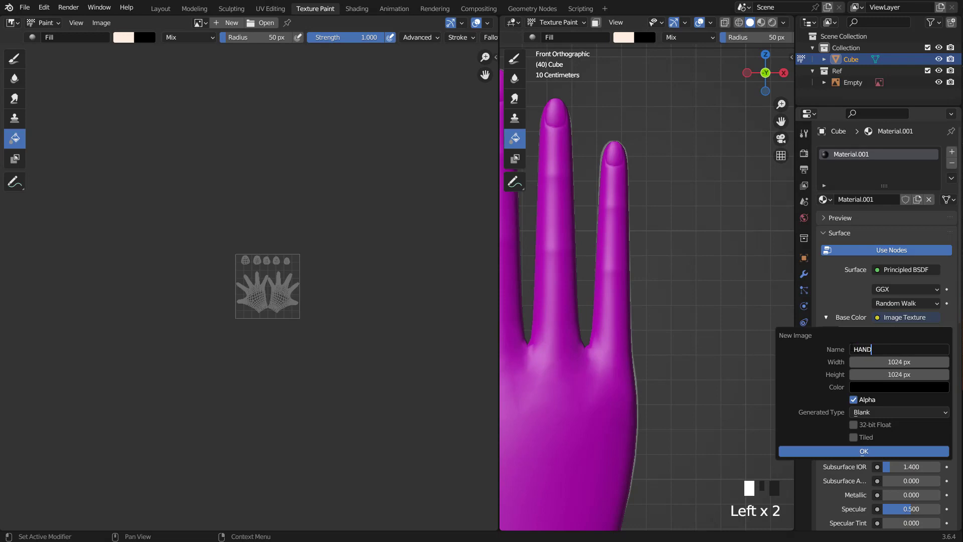
pyautogui.write('HAND01tux')
pyautogui.click(875, 362)
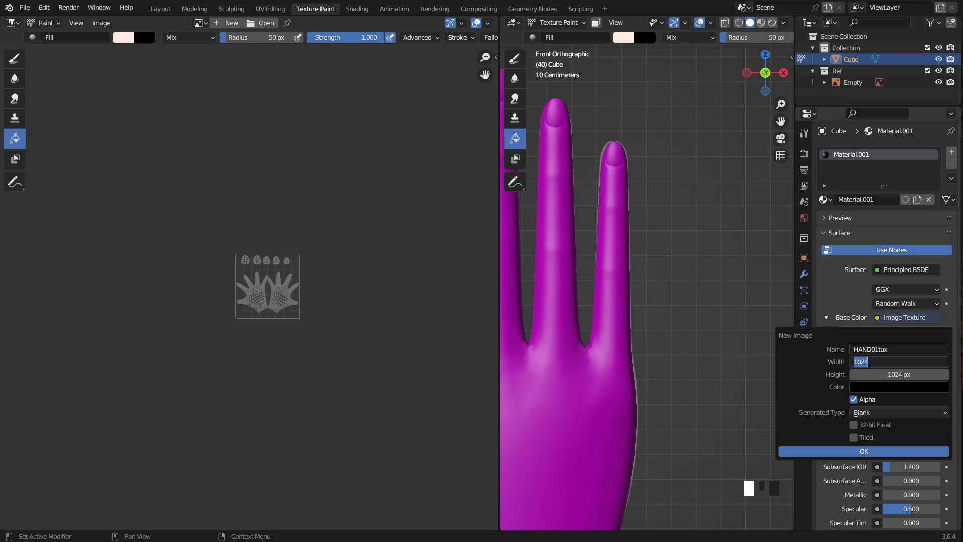
pyautogui.write('*2')
pyautogui.press('Return')
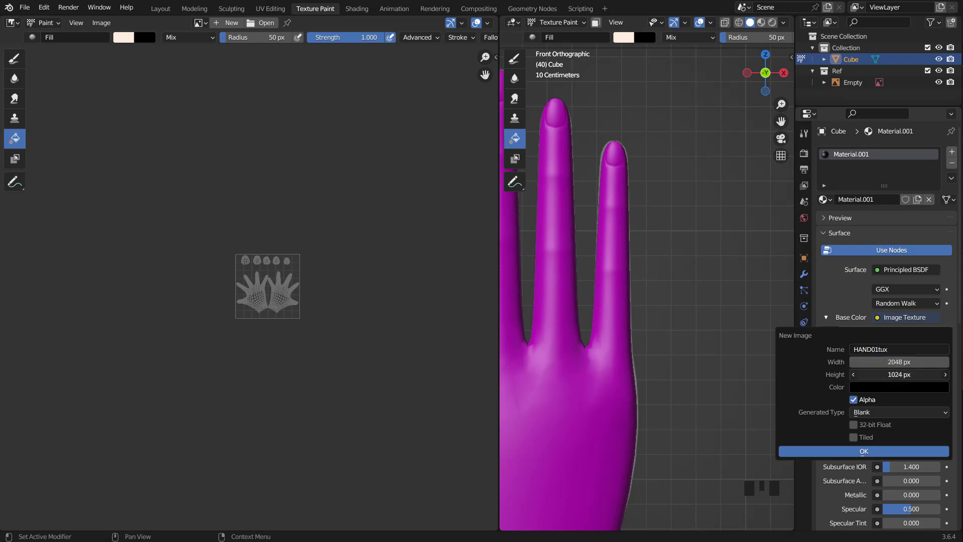
pyautogui.write('2048')
pyautogui.press('Return')
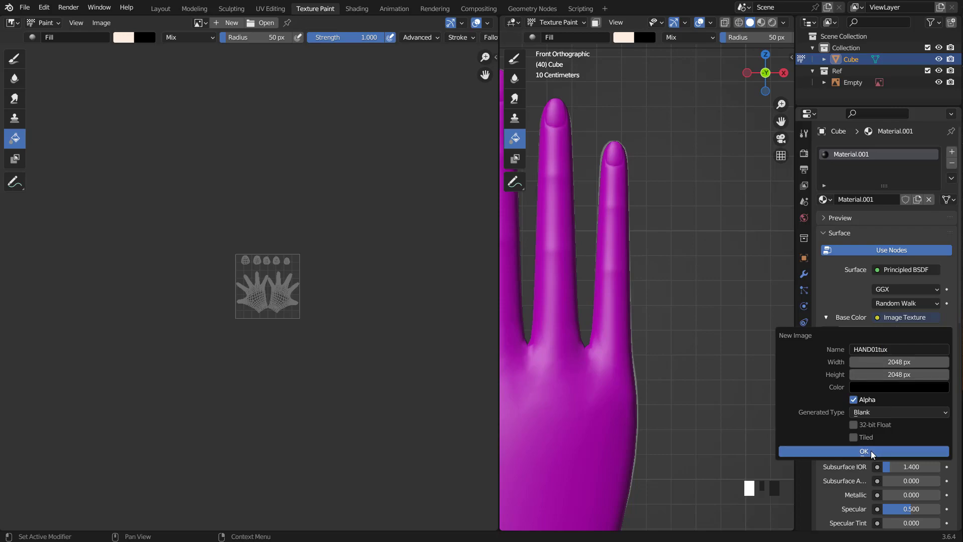
pyautogui.click(873, 451)
# Step: Widen the image editor to show the whole UV layout and set the viewport shading's lighting to Flat
pyautogui.scroll(-3, 622, 319)
pyautogui.press('Tab')
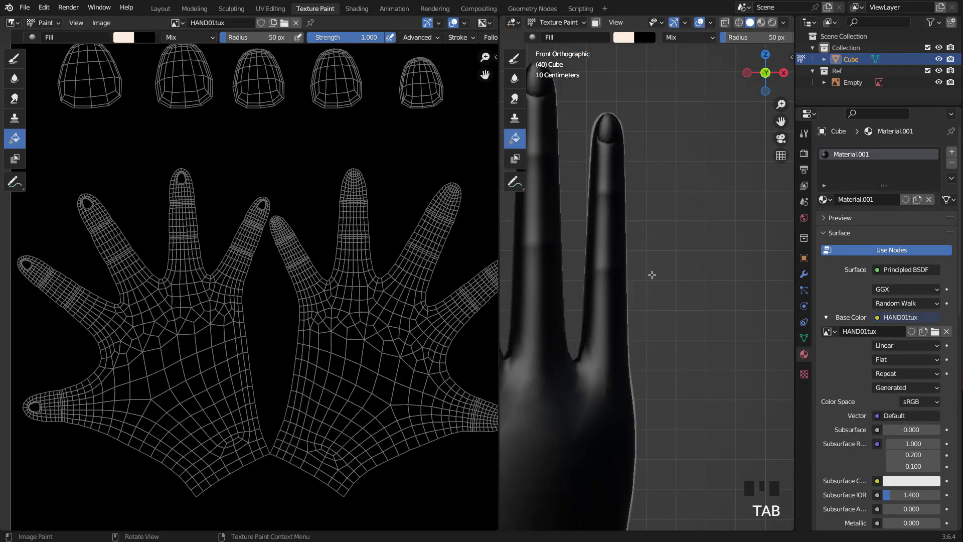
pyautogui.scroll(-9, 532, 226)
pyautogui.moveTo(499, 209); pyautogui.dragTo(601, 208)
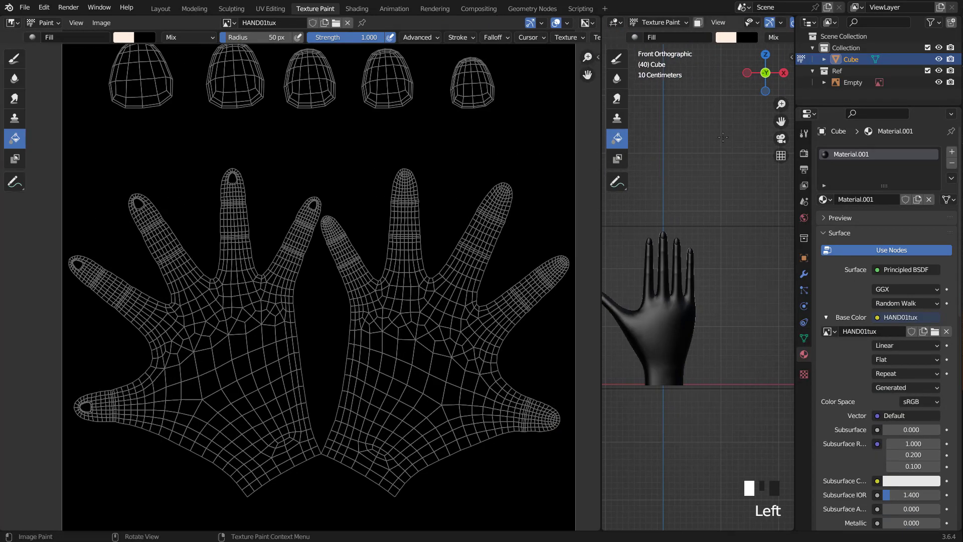
pyautogui.click(782, 22)
pyautogui.click(818, 76)
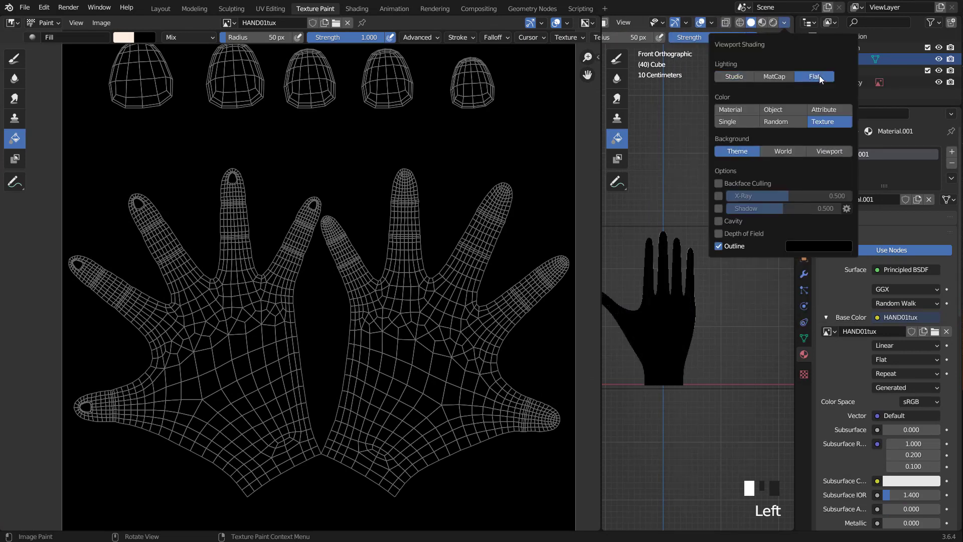
# Step: Create a new color palette in the brush settings and add pure white as its first swatch
pyautogui.click(803, 133)
pyautogui.scroll(-6, 852, 381)
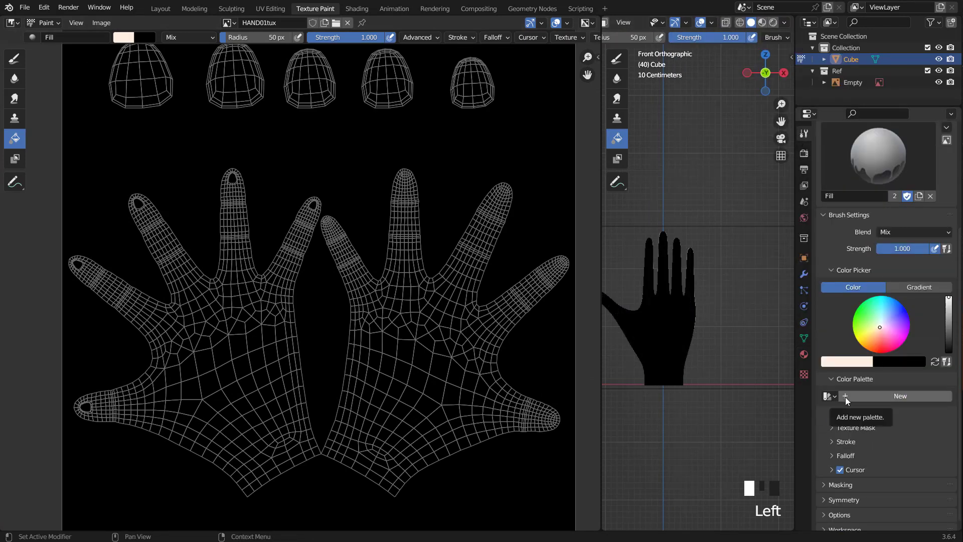
pyautogui.click(845, 396)
pyautogui.click(846, 361)
pyautogui.moveTo(775, 335); pyautogui.dragTo(767, 334)
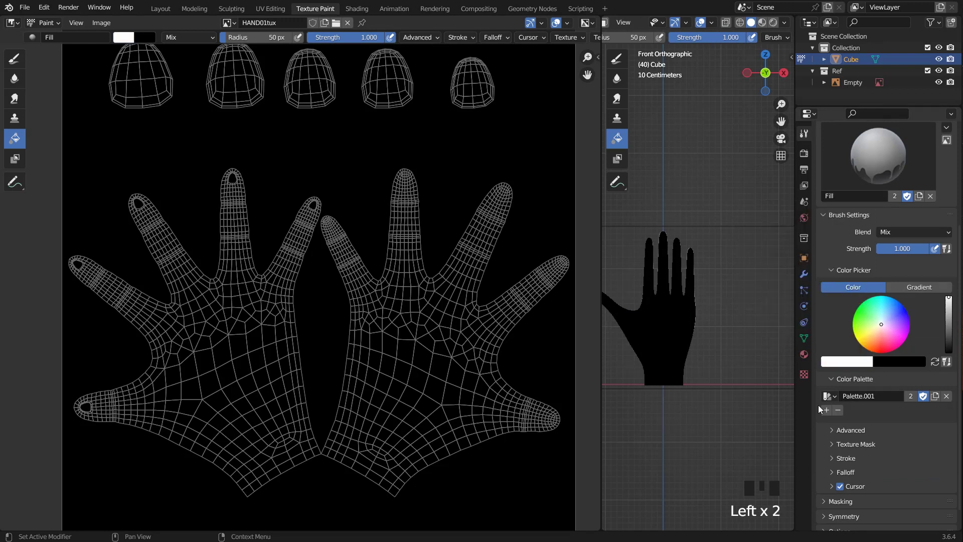
pyautogui.click(826, 409)
# Step: Enter hex colors for a salmon pink and a pale cream, adding each one to the palette as a swatch
pyautogui.click(846, 361)
pyautogui.click(851, 304)
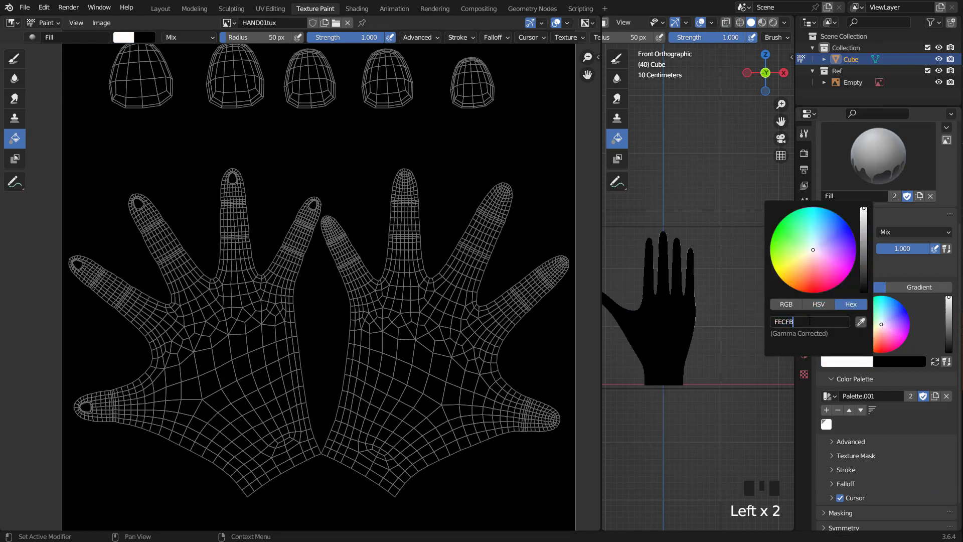
pyautogui.press('Return')
pyautogui.click(827, 411)
pyautogui.click(849, 361)
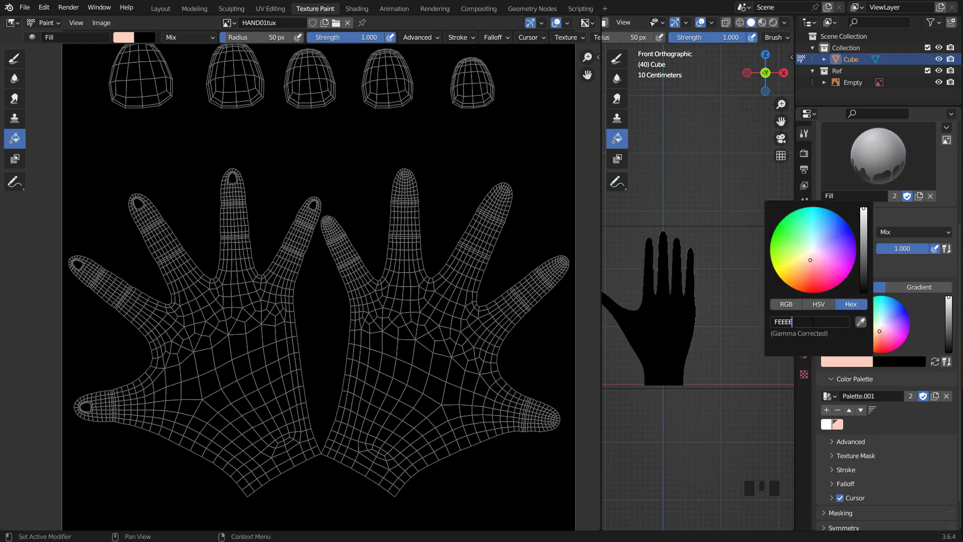
pyautogui.press('Return')
pyautogui.click(826, 410)
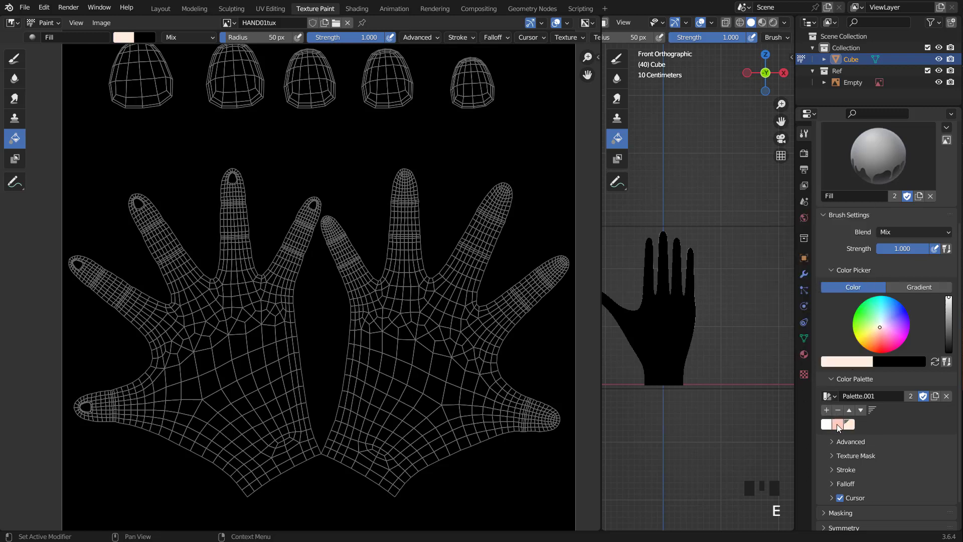
# Step: Shift and darken the salmon pink into a dusky mauve and add it to the palette as a fourth swatch
pyautogui.click(837, 424)
pyautogui.moveTo(881, 330); pyautogui.dragTo(883, 331)
pyautogui.moveTo(948, 307); pyautogui.dragTo(949, 314)
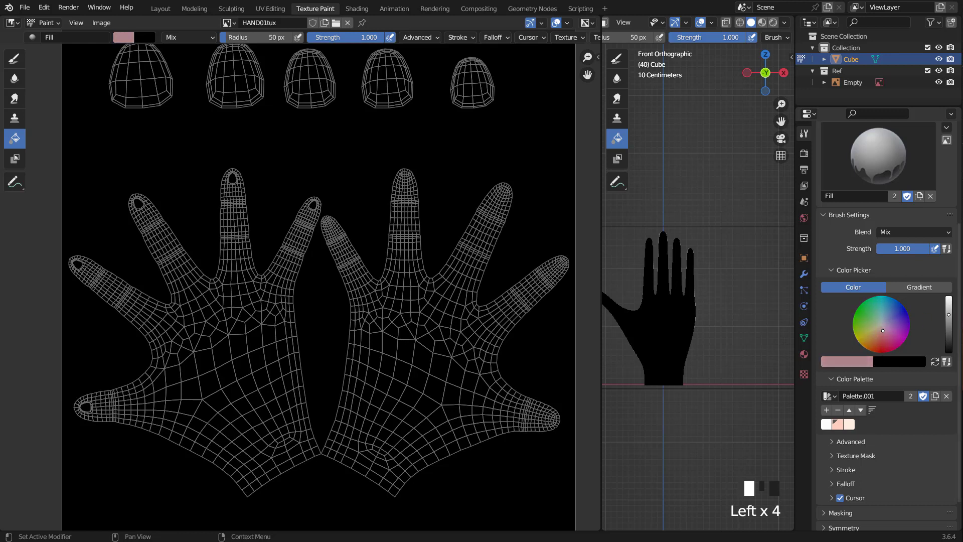
pyautogui.click(826, 409)
# Step: Set pale cream as the primary and salmon pink as the secondary color, and fill the whole hand texture with the cream
pyautogui.click(849, 424)
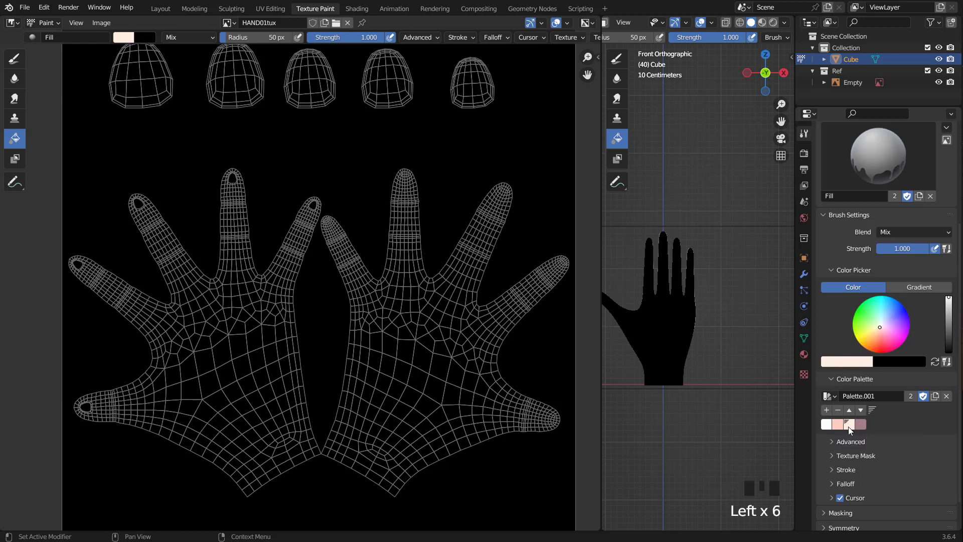
pyautogui.click(18, 139)
pyautogui.click(18, 140)
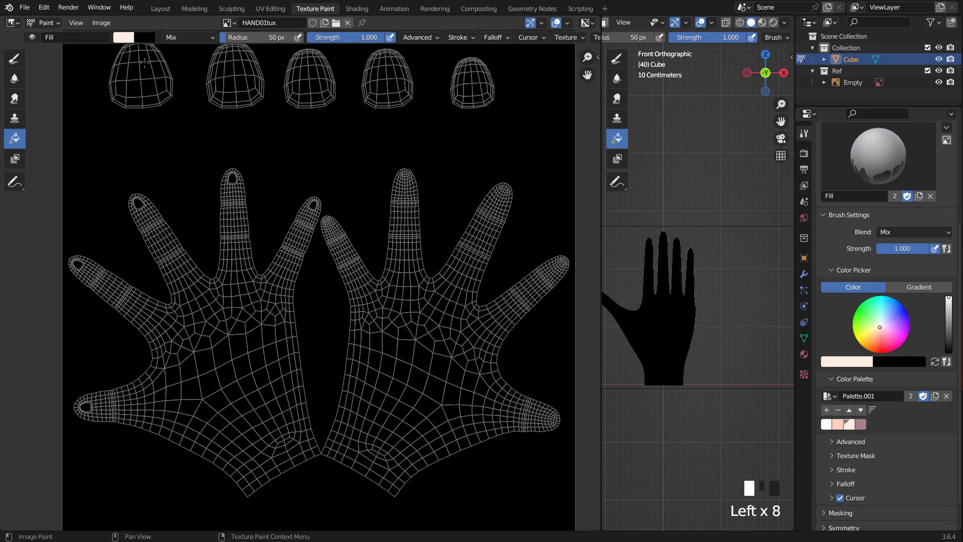
pyautogui.press('x')
pyautogui.click(849, 424)
pyautogui.click(838, 425)
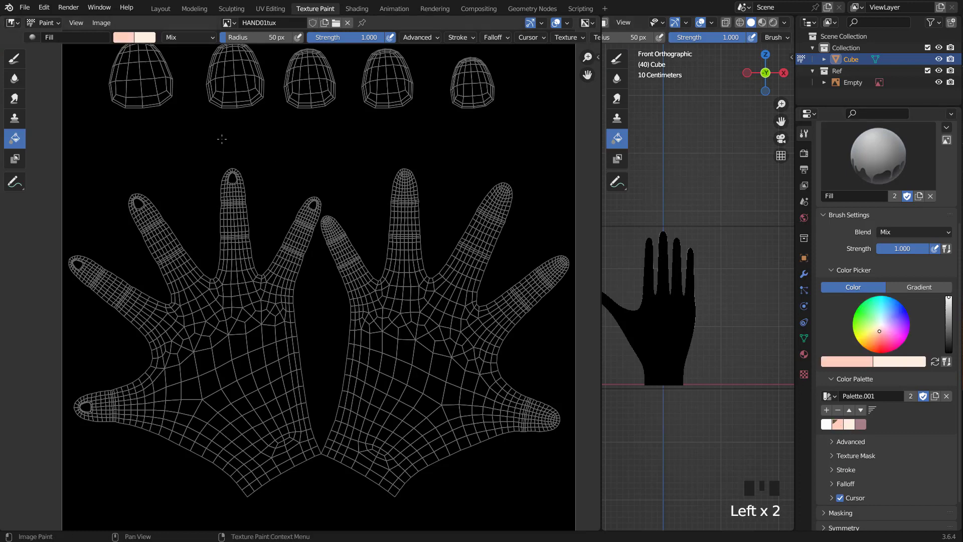
pyautogui.press('x')
pyautogui.scroll(-3, 251, 163)
pyautogui.scroll(2, 304, 205)
pyautogui.click(307, 206)
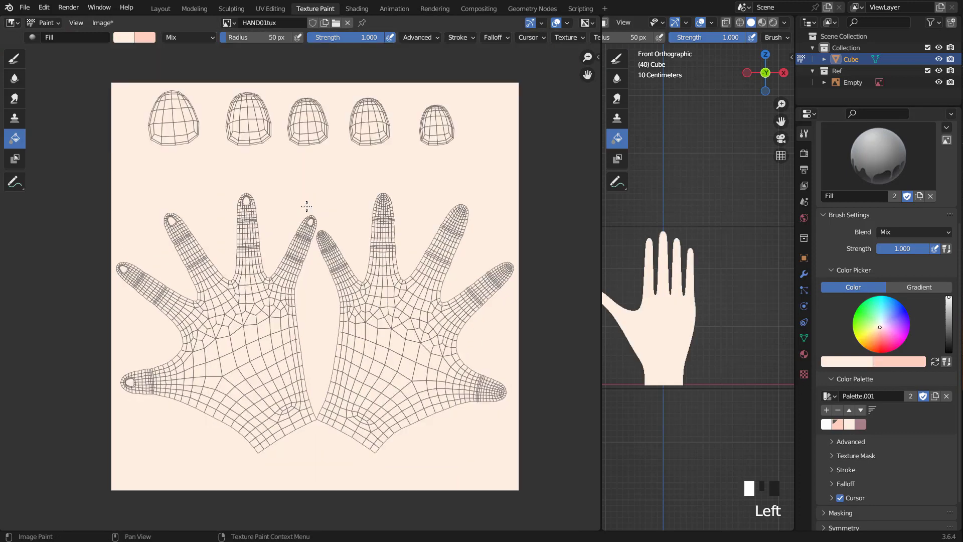
# Step: Widen the image editor and switch to the Draw brush with salmon pink as primary and pale cream as secondary color
pyautogui.press('x')
pyautogui.scroll(1, 449, 227)
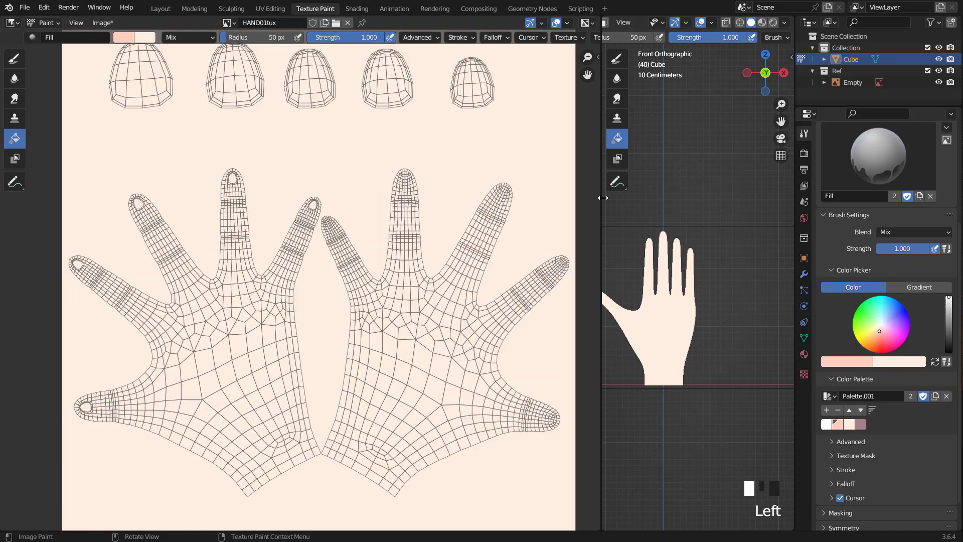
pyautogui.moveTo(602, 198); pyautogui.dragTo(698, 208)
pyautogui.moveTo(542, 243); pyautogui.dragTo(464, 191, button='middle')
pyautogui.click(13, 59)
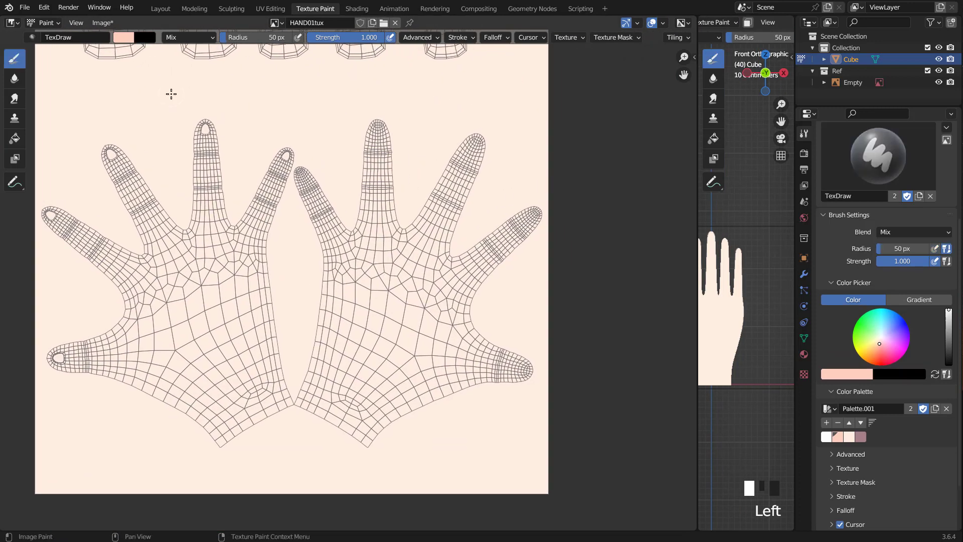
pyautogui.click(849, 437)
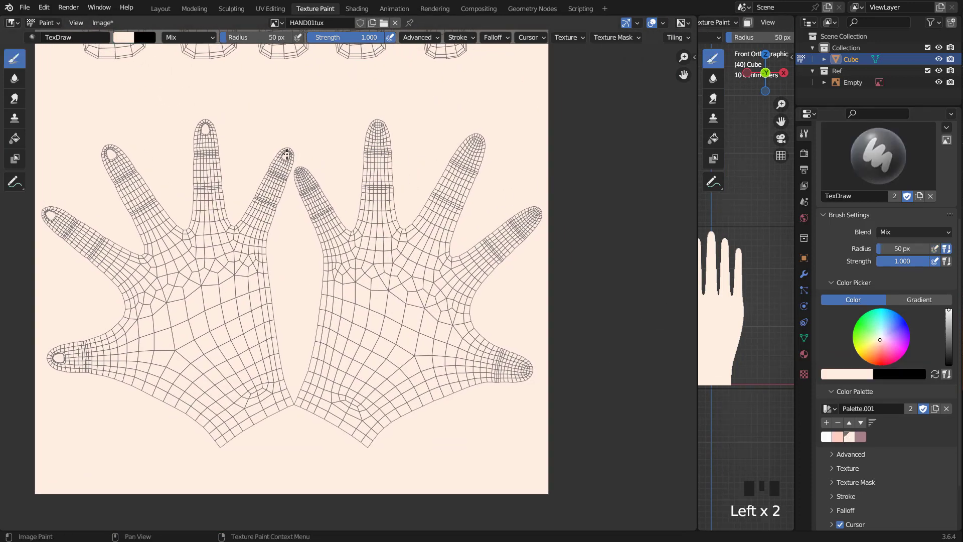
pyautogui.press('x')
pyautogui.click(827, 437)
pyautogui.click(837, 437)
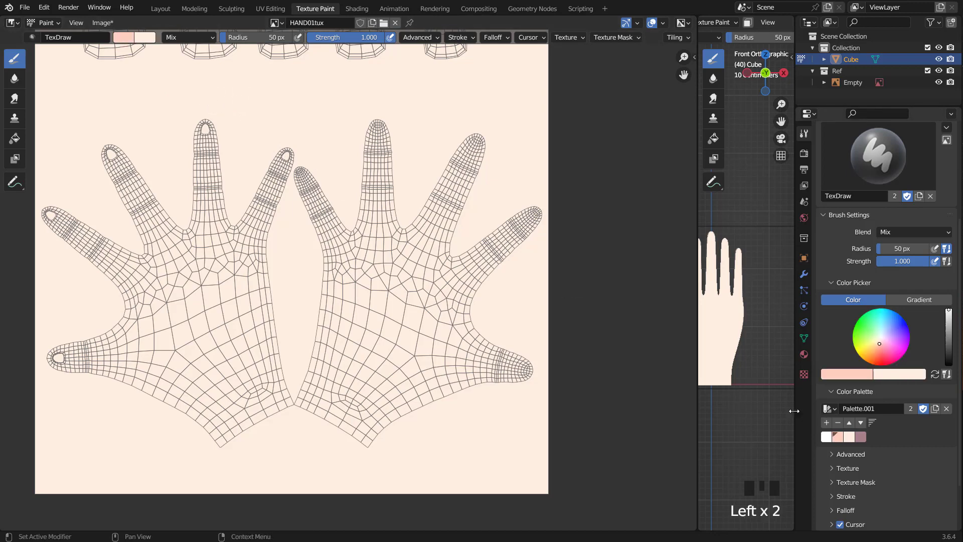
pyautogui.press('x')
pyautogui.press('x')
pyautogui.scroll(1, 360, 222)
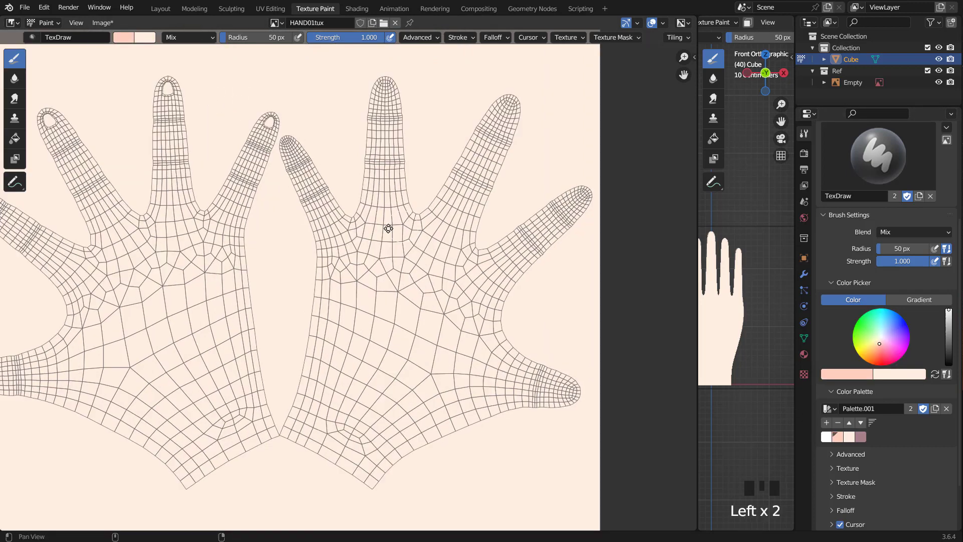
# Step: Paint salmon blush into the gaps between the fingers and thumbs of both hand islands with an 85 px brush at 0.404 strength
pyautogui.keyDown('ctrl'); pyautogui.hscroll(2, 387, 227); pyautogui.keyUp('ctrl')
pyautogui.moveTo(383, 39); pyautogui.dragTo(336, 38)
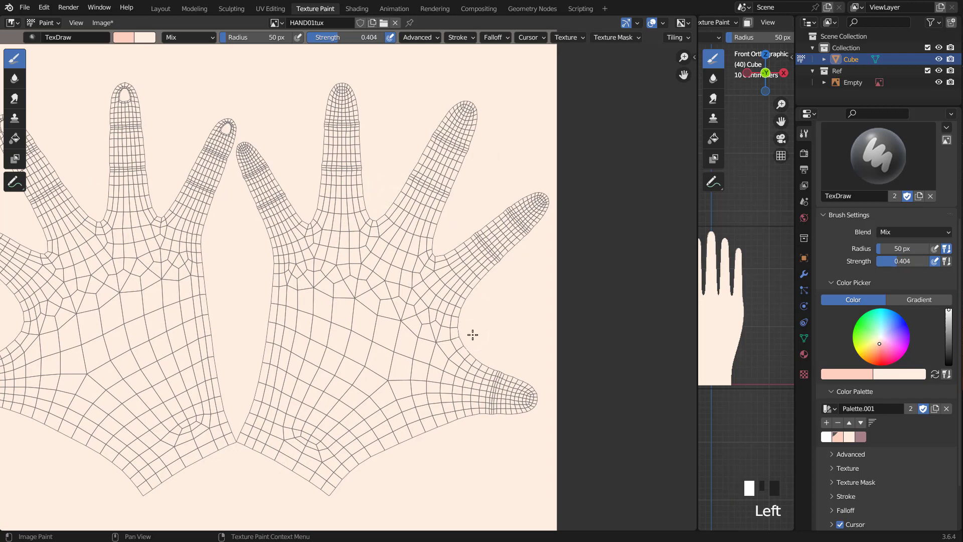
pyautogui.press('f')
pyautogui.click(466, 319)
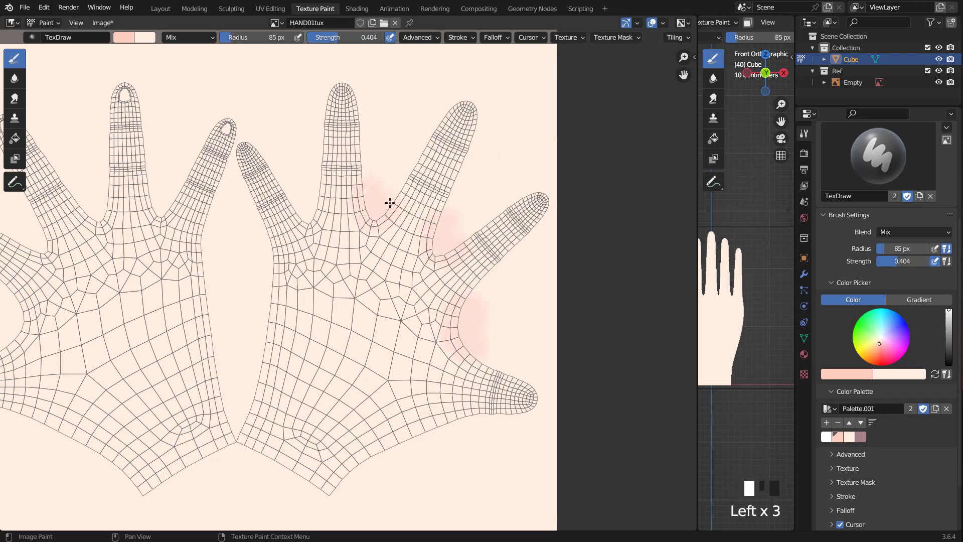
pyautogui.moveTo(320, 214); pyautogui.dragTo(325, 202)
pyautogui.moveTo(337, 282); pyautogui.dragTo(469, 290, button='middle')
pyautogui.moveTo(286, 210); pyautogui.dragTo(304, 225)
pyautogui.moveTo(265, 241); pyautogui.dragTo(342, 245, button='middle')
pyautogui.moveTo(313, 219); pyautogui.dragTo(310, 236)
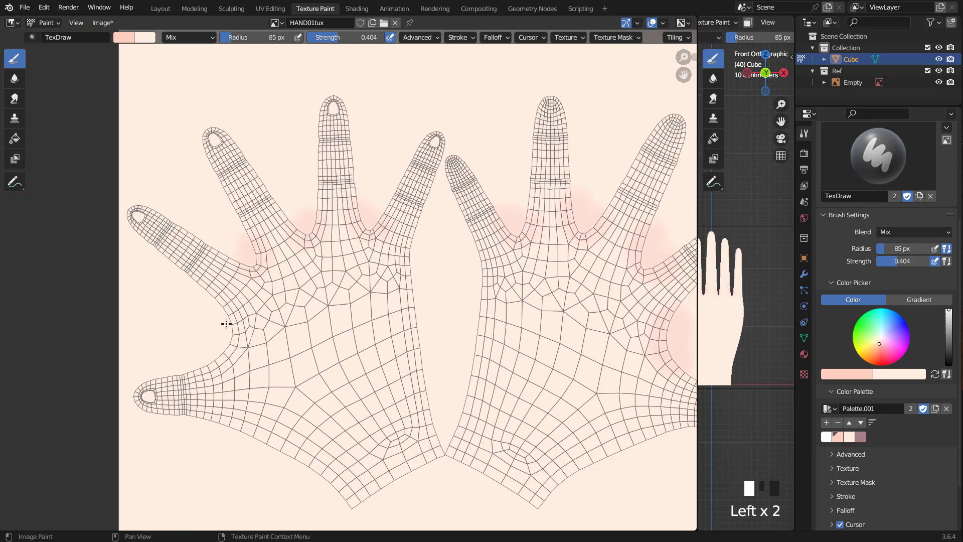
pyautogui.moveTo(226, 324); pyautogui.dragTo(219, 348)
# Step: Paint a soft salmon blush over the middle of the palm island with a 269 px brush at 0.353 strength
pyautogui.scroll(-2, 312, 322)
pyautogui.press('f')
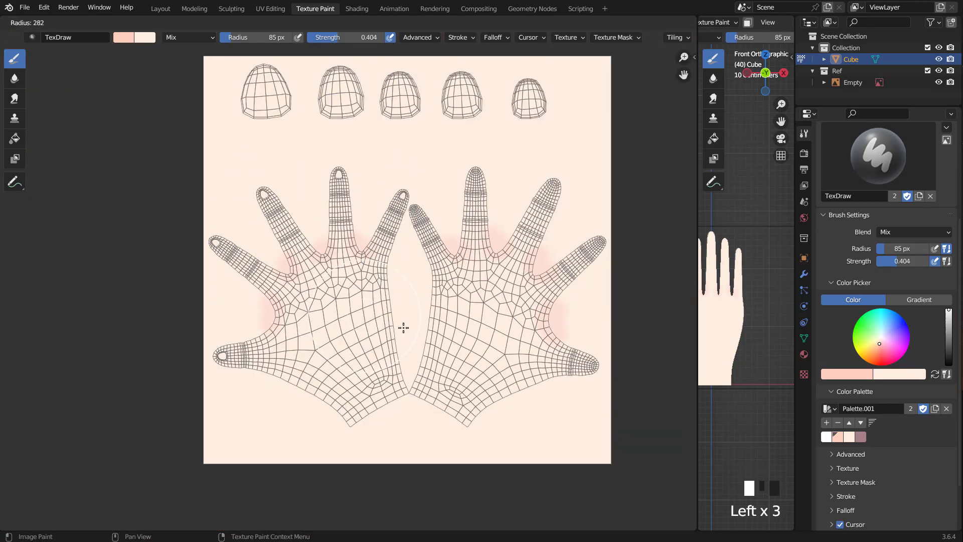
pyautogui.click(403, 327)
pyautogui.moveTo(334, 41); pyautogui.dragTo(330, 41)
pyautogui.moveTo(491, 329); pyautogui.dragTo(445, 276, button='middle')
pyautogui.press('f')
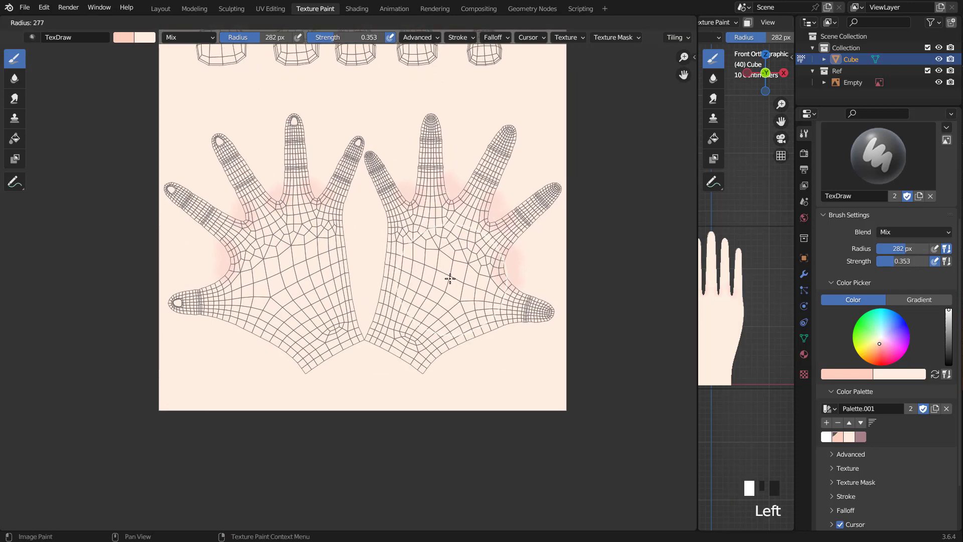
pyautogui.click(446, 276)
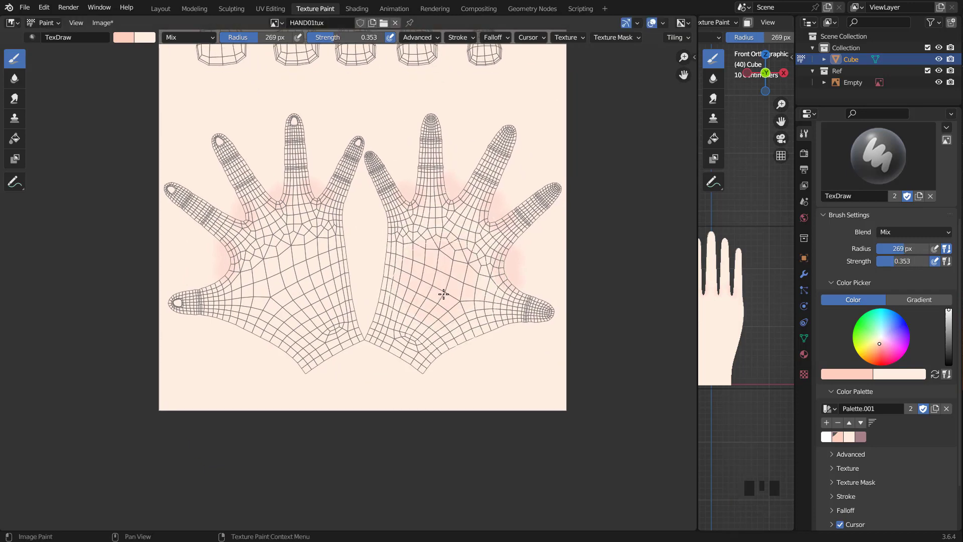
pyautogui.scroll(2, 344, 280)
pyautogui.scroll(-2, 344, 286)
# Step: Tint the finger joints faintly with salmon pink using a 31 px brush at 0.179 strength
pyautogui.moveTo(322, 39); pyautogui.dragTo(321, 38)
pyautogui.press('f')
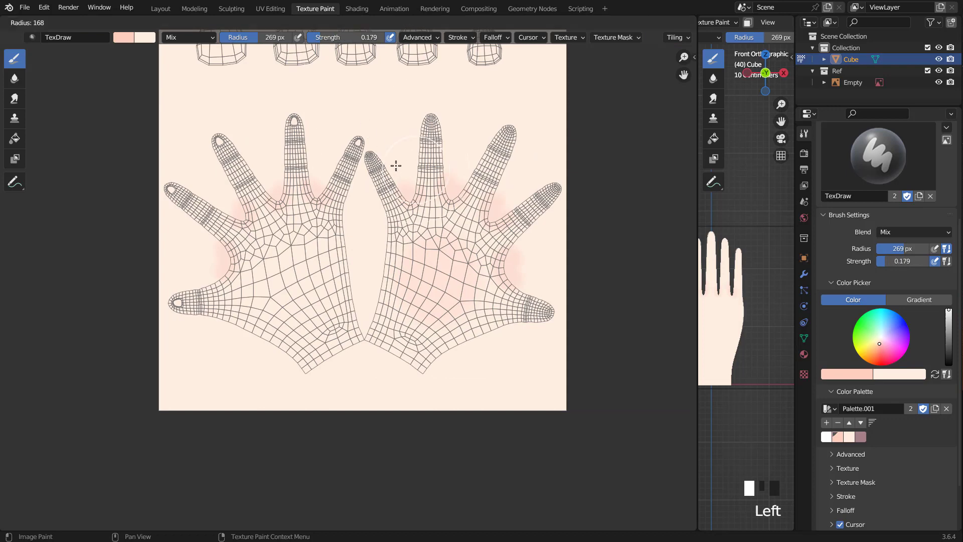
pyautogui.click(375, 167)
pyautogui.press('f')
pyautogui.click(376, 175)
pyautogui.scroll(2, 356, 173)
pyautogui.moveTo(348, 160); pyautogui.dragTo(372, 303, button='middle')
pyautogui.scroll(1, 374, 295)
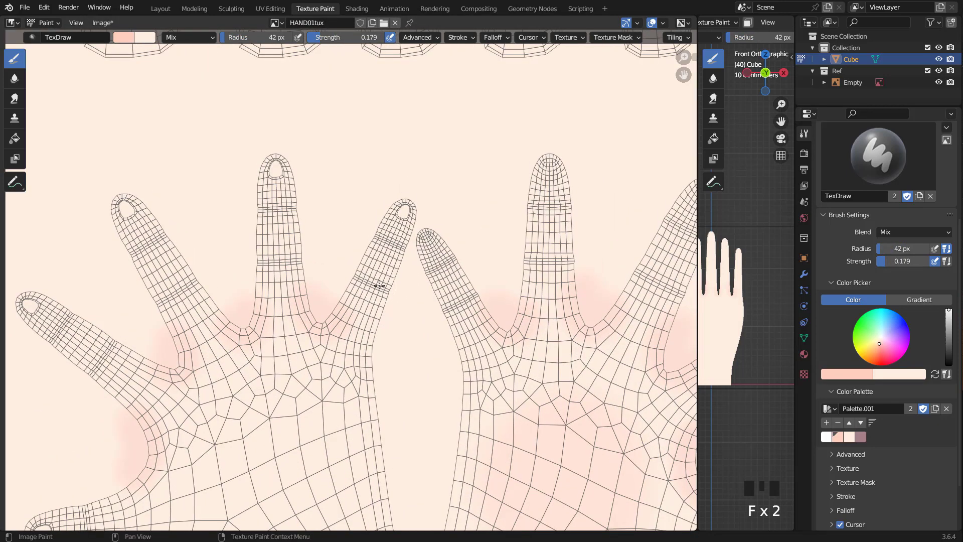
pyautogui.press('f')
pyautogui.click(360, 280)
pyautogui.moveTo(203, 271); pyautogui.dragTo(300, 260, button='middle')
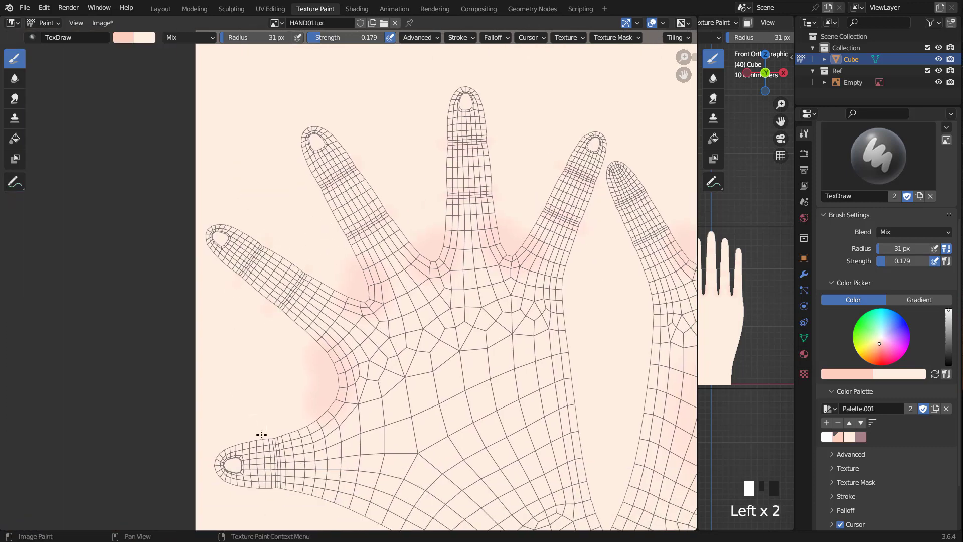
# Step: Widen the 3D viewport and examine the painted blush on the hand model in perspective and front view
pyautogui.scroll(-3, 581, 327)
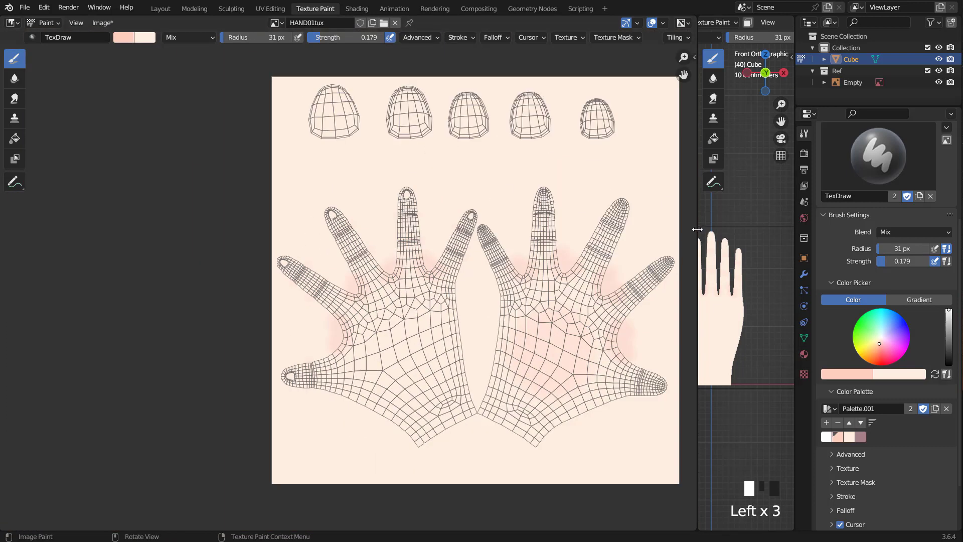
pyautogui.moveTo(697, 229); pyautogui.dragTo(390, 229)
pyautogui.scroll(2, 552, 301)
pyautogui.moveTo(552, 301); pyautogui.dragTo(587, 269, button='middle')
pyautogui.scroll(3, 581, 297)
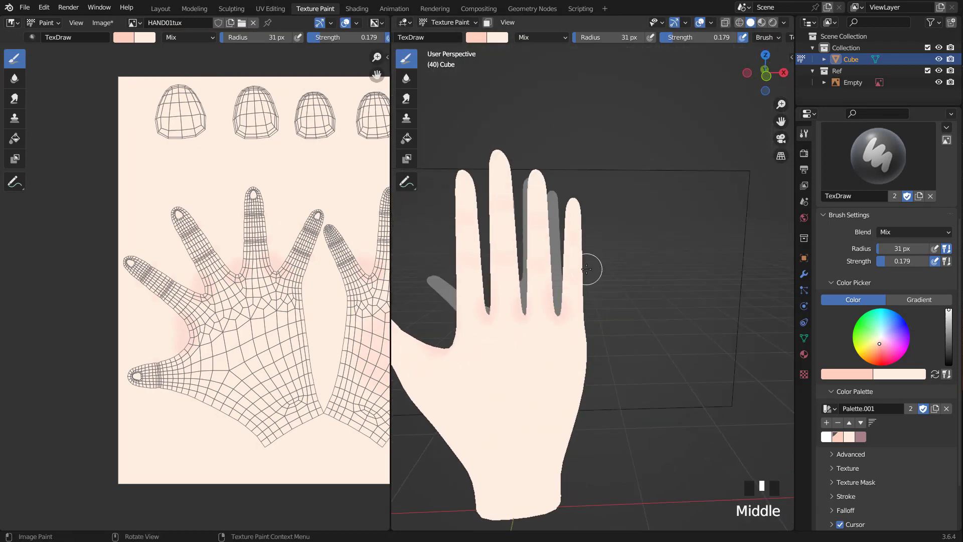
pyautogui.press('KP_1')
# Step: Enlarge the image editor again and tint all five nail islands faintly salmon with a 151 px brush at 0.179 strength
pyautogui.moveTo(390, 167); pyautogui.dragTo(655, 141)
pyautogui.moveTo(558, 150)
pyautogui.mouseDown(button='middle')
pyautogui.moveTo(538, 219)
pyautogui.moveTo(436, 217)
pyautogui.mouseUp(button='middle')
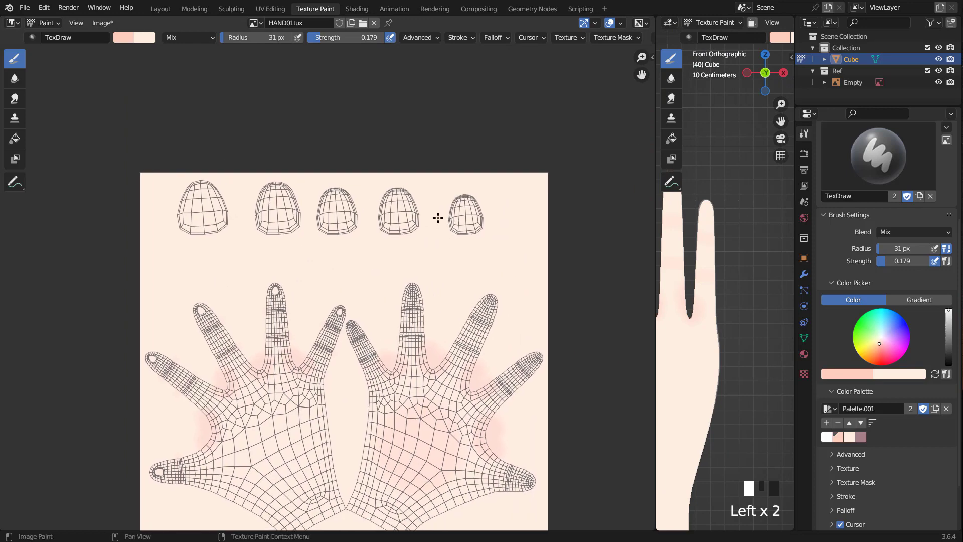
pyautogui.scroll(2, 432, 215)
pyautogui.press('f')
pyautogui.click(464, 215)
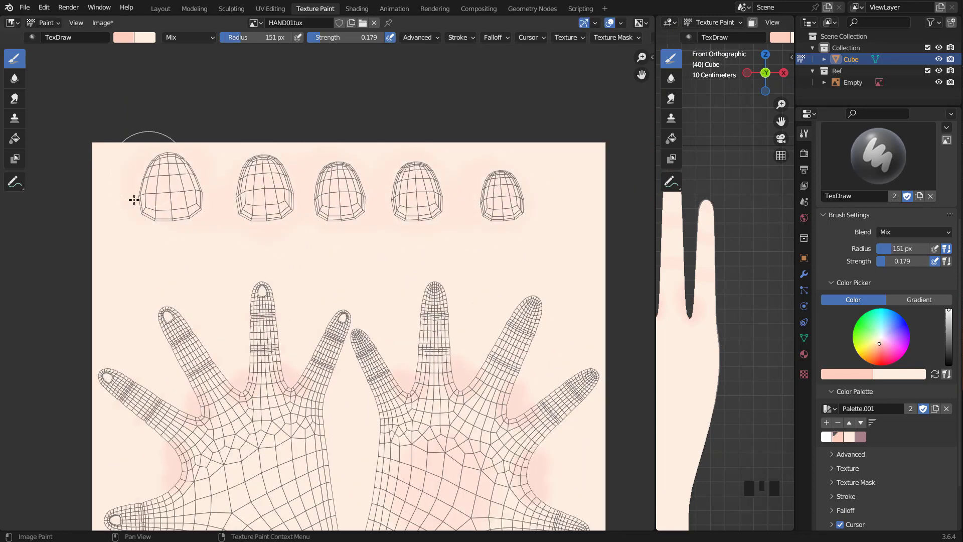
# Step: Paint white tips along the lower edges of the two rightmost nail islands with a 40 px brush at 1.000 strength
pyautogui.click(829, 438)
pyautogui.scroll(2, 580, 286)
pyautogui.moveTo(580, 286); pyautogui.dragTo(482, 383, button='middle')
pyautogui.press('f')
pyautogui.click(522, 285)
pyautogui.press('f')
pyautogui.click(519, 284)
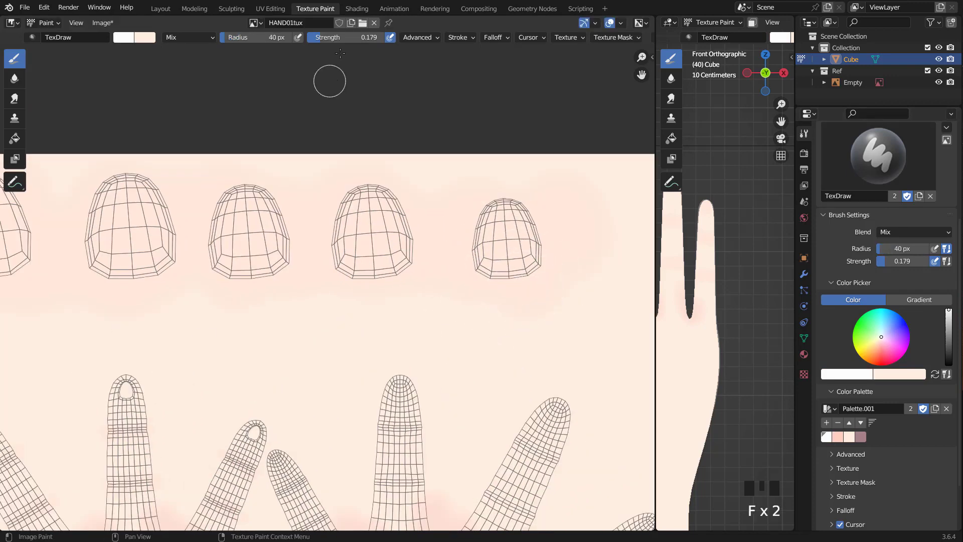
pyautogui.moveTo(345, 38); pyautogui.dragTo(451, 41)
pyautogui.scroll(1, 596, 342)
pyautogui.moveTo(554, 283); pyautogui.dragTo(436, 317, button='middle')
pyautogui.moveTo(473, 295); pyautogui.dragTo(396, 301)
pyautogui.moveTo(318, 290)
pyautogui.mouseDown()
pyautogui.moveTo(279, 299)
pyautogui.moveTo(155, 286)
pyautogui.mouseUp()
# Step: Paint matching white tips along the lower edges of the remaining three nail islands and check the nails on the 3D hand
pyautogui.moveTo(155, 286); pyautogui.dragTo(350, 295, button='middle')
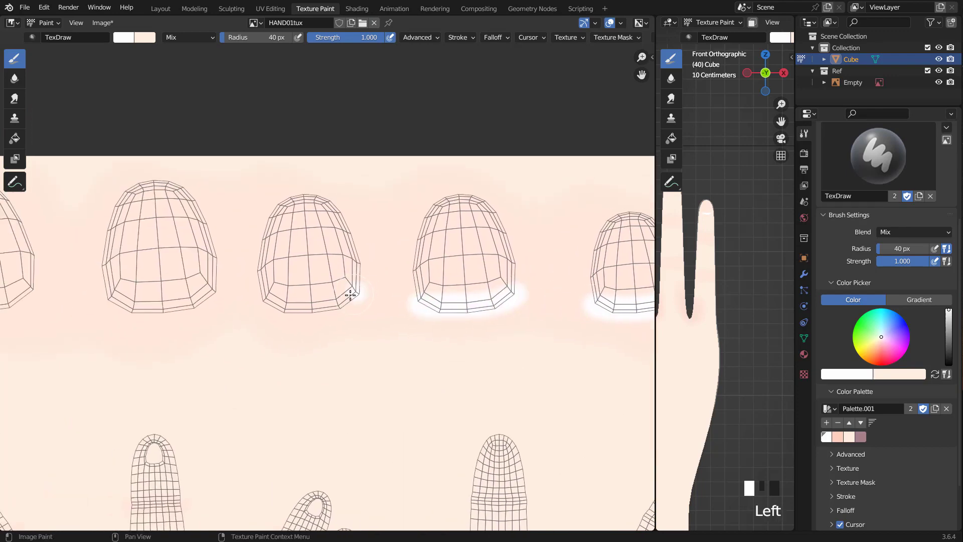
pyautogui.moveTo(350, 295); pyautogui.dragTo(273, 302)
pyautogui.moveTo(213, 288); pyautogui.dragTo(398, 308, button='middle')
pyautogui.moveTo(398, 308)
pyautogui.mouseDown()
pyautogui.moveTo(294, 320)
pyautogui.moveTo(354, 329)
pyautogui.mouseUp()
pyautogui.moveTo(254, 331); pyautogui.dragTo(432, 350, button='middle')
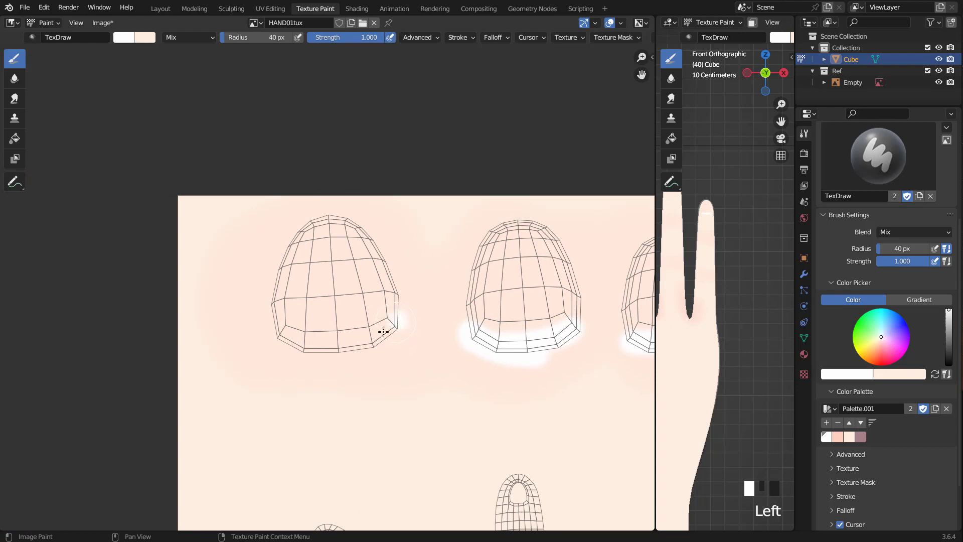
pyautogui.moveTo(384, 332); pyautogui.dragTo(273, 345)
pyautogui.scroll(-3, 370, 344)
pyautogui.moveTo(655, 216); pyautogui.dragTo(462, 245)
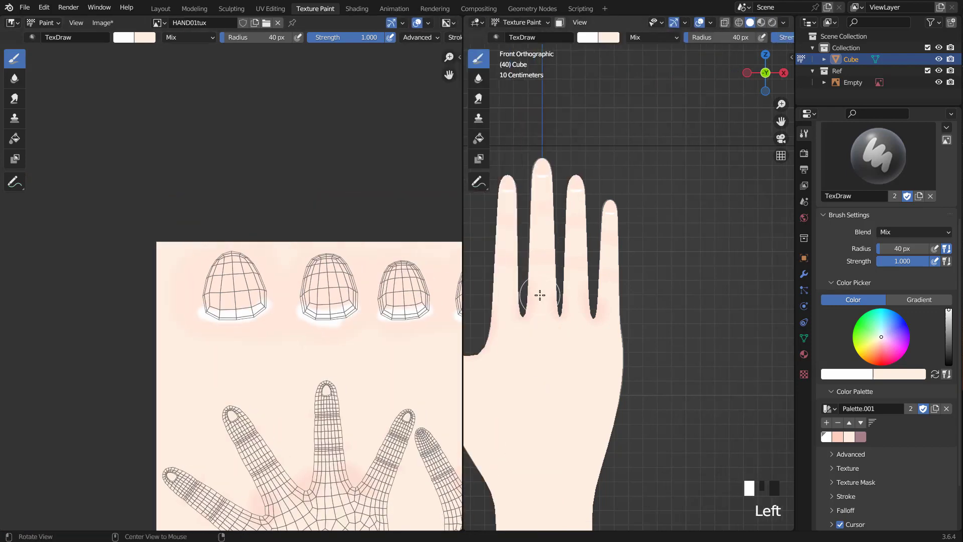
pyautogui.scroll(2, 595, 296)
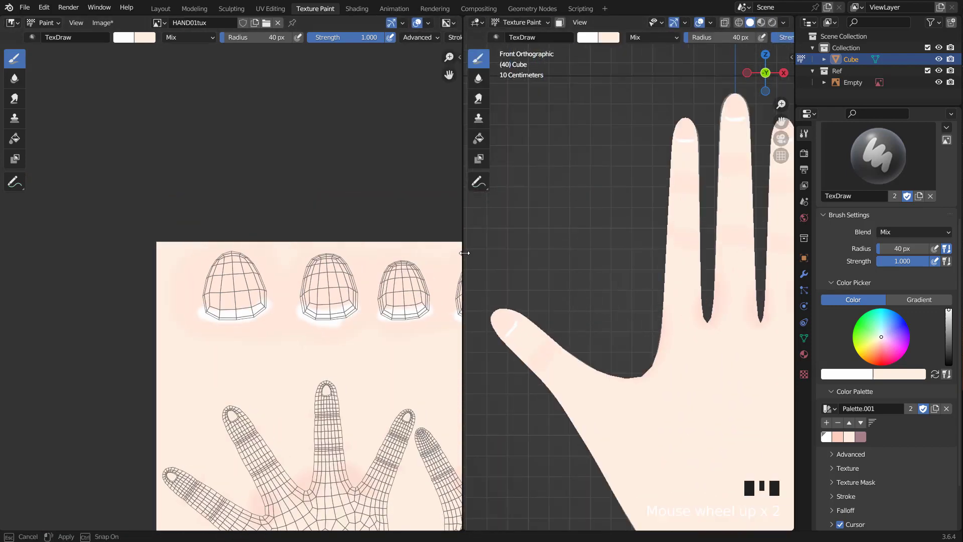
# Step: Enlarge the image editor and outline the rightmost nail island in mauve with a 15 px brush at 1.000 strength
pyautogui.moveTo(464, 251); pyautogui.dragTo(715, 271)
pyautogui.scroll(2, 591, 299)
pyautogui.moveTo(591, 299); pyautogui.dragTo(296, 301, button='middle')
pyautogui.moveTo(517, 297); pyautogui.dragTo(293, 295, button='middle')
pyautogui.scroll(1, 333, 301)
pyautogui.click(860, 436)
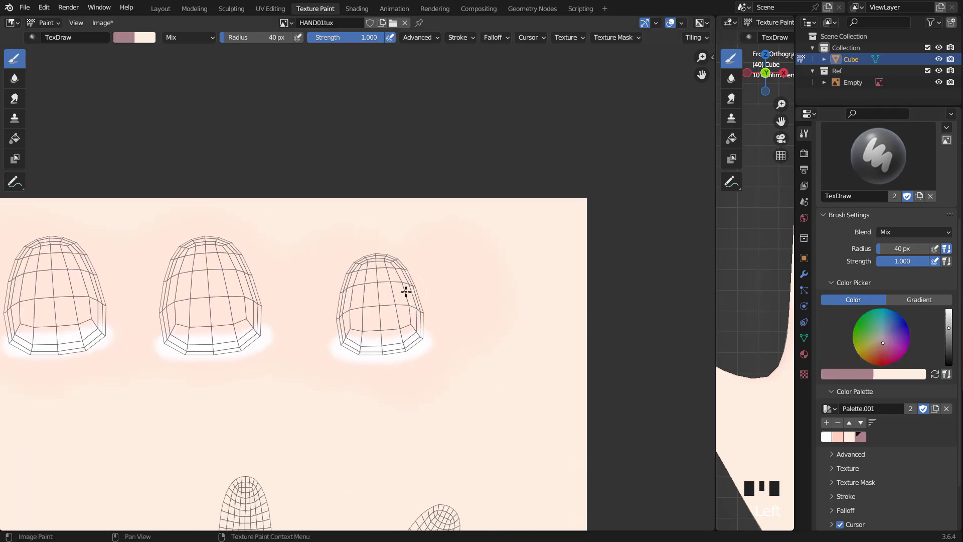
pyautogui.scroll(1, 404, 286)
pyautogui.press('f')
pyautogui.click(447, 281)
pyautogui.scroll(2, 463, 252)
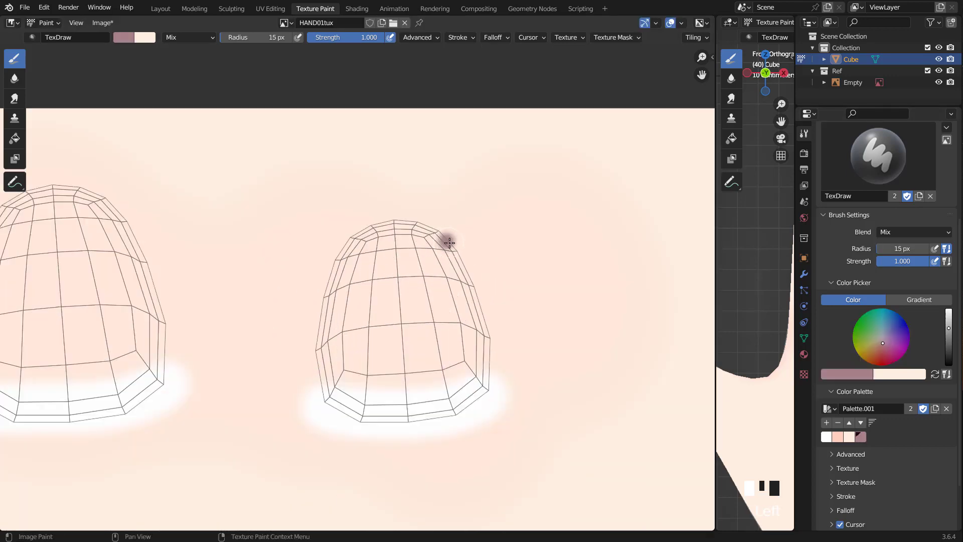
pyautogui.moveTo(450, 243)
pyautogui.mouseDown()
pyautogui.moveTo(490, 346)
pyautogui.moveTo(480, 401)
pyautogui.moveTo(431, 419)
pyautogui.moveTo(354, 420)
pyautogui.moveTo(319, 387)
pyautogui.moveTo(318, 318)
pyautogui.moveTo(340, 256)
pyautogui.moveTo(380, 213)
pyautogui.moveTo(432, 219)
pyautogui.mouseUp()
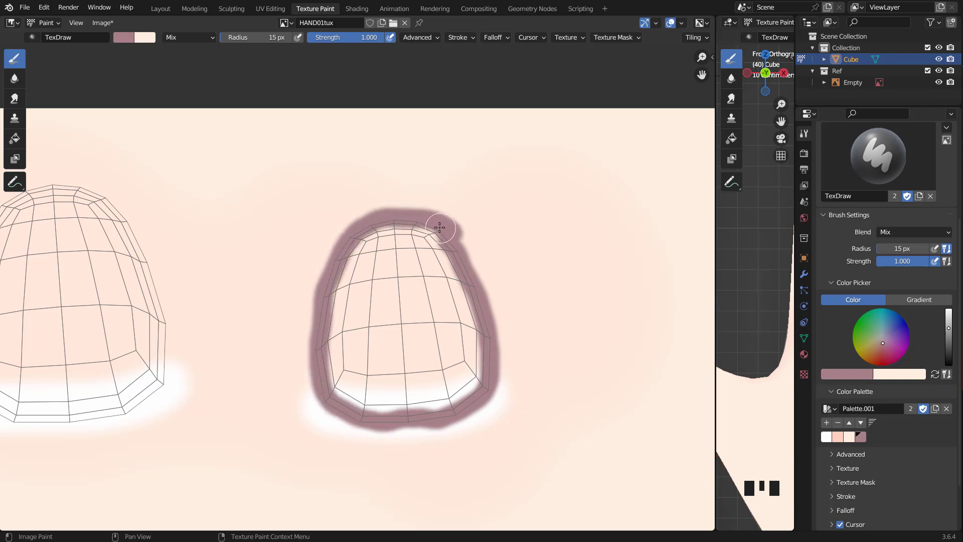
# Step: Paint mauve outlines around the second nail island from the right and the middle one with the 15 px brush
pyautogui.scroll(-2, 452, 305)
pyautogui.moveTo(259, 294)
pyautogui.mouseDown(button='middle')
pyautogui.moveTo(540, 303)
pyautogui.moveTo(454, 273)
pyautogui.mouseUp(button='middle')
pyautogui.scroll(1, 446, 266)
pyautogui.moveTo(409, 227)
pyautogui.mouseDown()
pyautogui.moveTo(425, 261)
pyautogui.moveTo(429, 333)
pyautogui.moveTo(384, 366)
pyautogui.mouseUp()
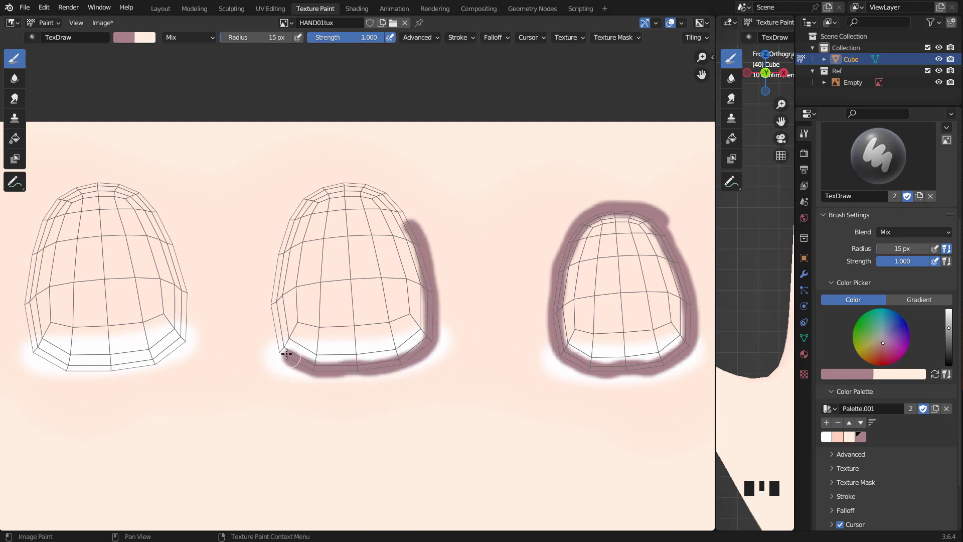
pyautogui.moveTo(287, 354)
pyautogui.mouseDown()
pyautogui.moveTo(271, 301)
pyautogui.moveTo(282, 230)
pyautogui.moveTo(341, 180)
pyautogui.moveTo(414, 220)
pyautogui.mouseUp()
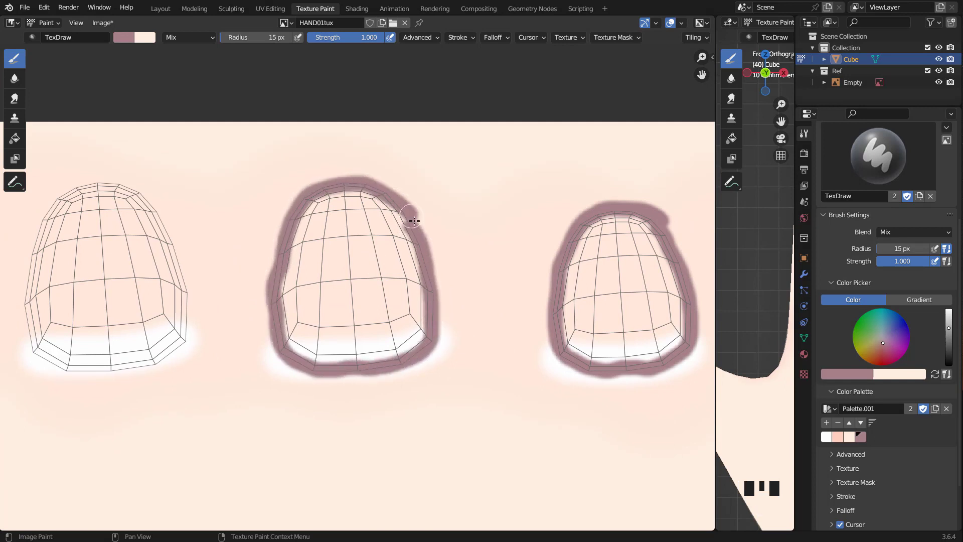
pyautogui.moveTo(221, 270); pyautogui.dragTo(426, 294, button='middle')
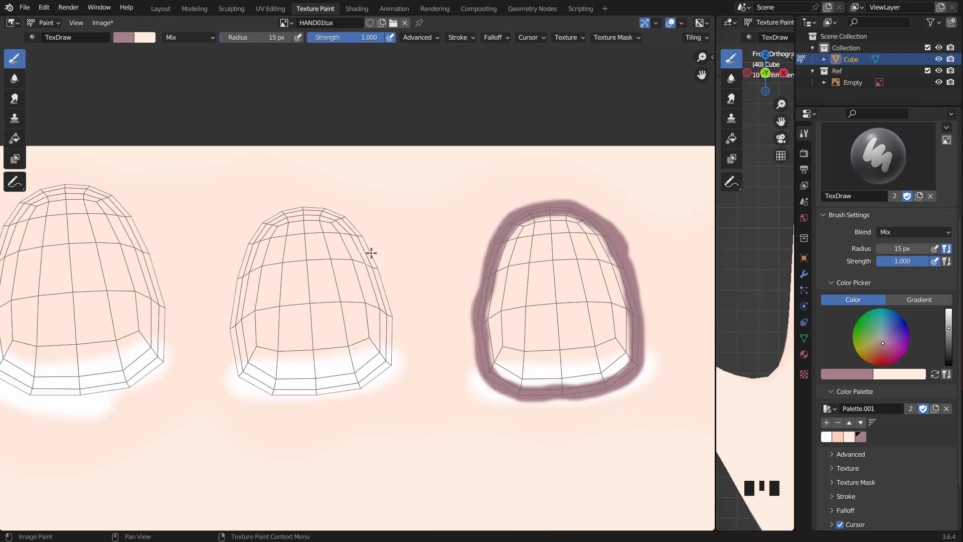
pyautogui.moveTo(387, 296)
pyautogui.mouseDown()
pyautogui.moveTo(389, 361)
pyautogui.moveTo(330, 390)
pyautogui.moveTo(256, 391)
pyautogui.moveTo(233, 330)
pyautogui.moveTo(242, 261)
pyautogui.moveTo(281, 210)
pyautogui.moveTo(344, 215)
pyautogui.moveTo(361, 226)
pyautogui.mouseUp()
# Step: Paint mauve outlines around the remaining two nail islands, the second from the left and the leftmost
pyautogui.scroll(-1, 216, 286)
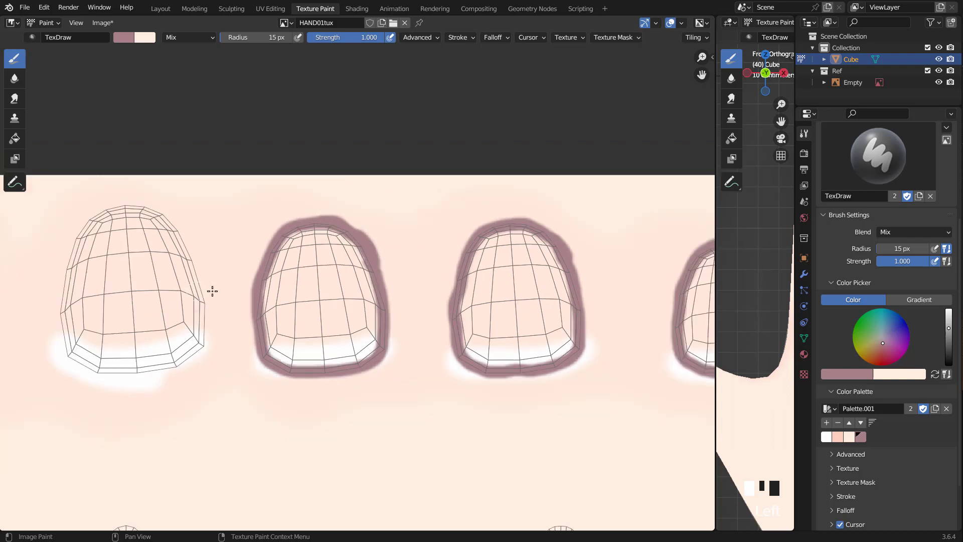
pyautogui.moveTo(213, 291); pyautogui.dragTo(357, 306, button='middle')
pyautogui.scroll(1, 341, 296)
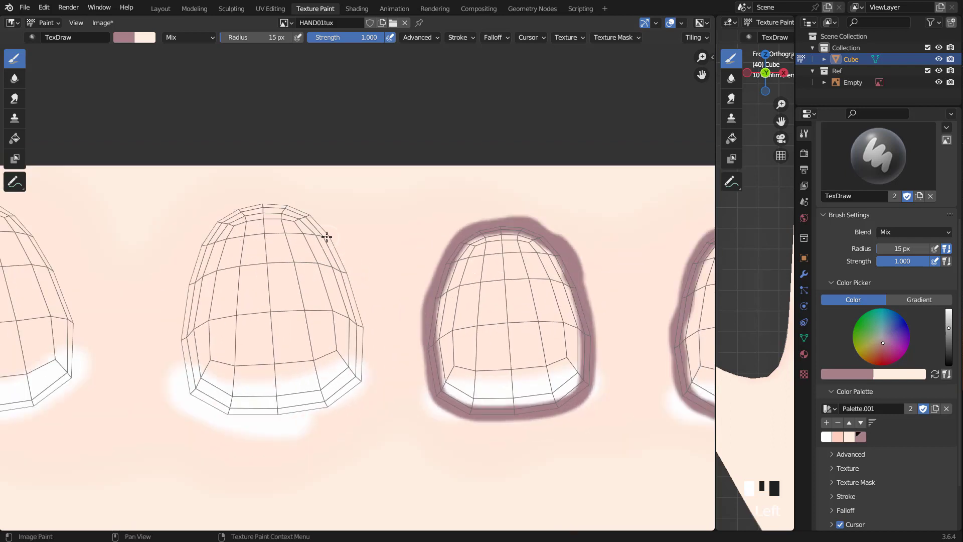
pyautogui.moveTo(327, 237)
pyautogui.mouseDown()
pyautogui.moveTo(357, 320)
pyautogui.moveTo(353, 388)
pyautogui.moveTo(258, 409)
pyautogui.moveTo(195, 391)
pyautogui.moveTo(185, 318)
pyautogui.moveTo(200, 238)
pyautogui.moveTo(277, 203)
pyautogui.moveTo(344, 244)
pyautogui.mouseUp()
pyautogui.moveTo(140, 340); pyautogui.dragTo(419, 315, button='middle')
pyautogui.moveTo(354, 306)
pyautogui.mouseDown()
pyautogui.moveTo(346, 351)
pyautogui.moveTo(282, 383)
pyautogui.moveTo(213, 387)
pyautogui.moveTo(160, 360)
pyautogui.moveTo(153, 286)
pyautogui.moveTo(171, 220)
pyautogui.moveTo(210, 176)
pyautogui.moveTo(283, 181)
pyautogui.mouseUp()
pyautogui.moveTo(322, 229); pyautogui.dragTo(355, 308)
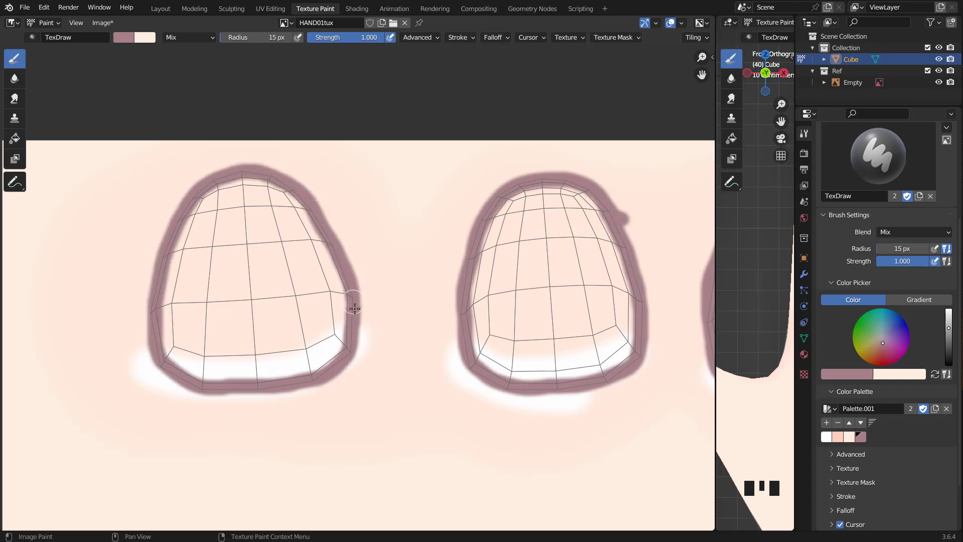
# Step: Widen the 3D viewport, check the nail outlines on the hand model and hide the Ref collection
pyautogui.scroll(-6, 365, 361)
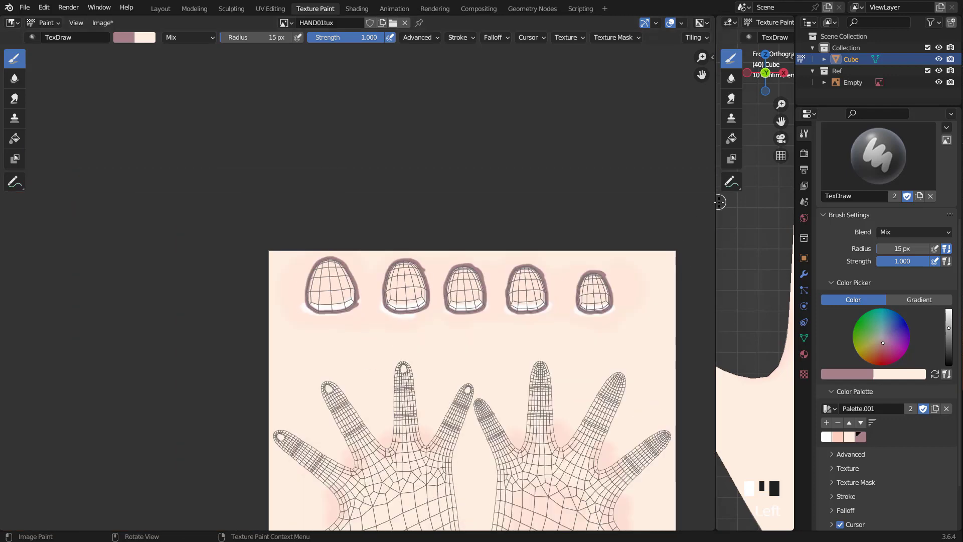
pyautogui.moveTo(715, 203); pyautogui.dragTo(399, 234)
pyautogui.moveTo(624, 308); pyautogui.dragTo(492, 322, button='middle')
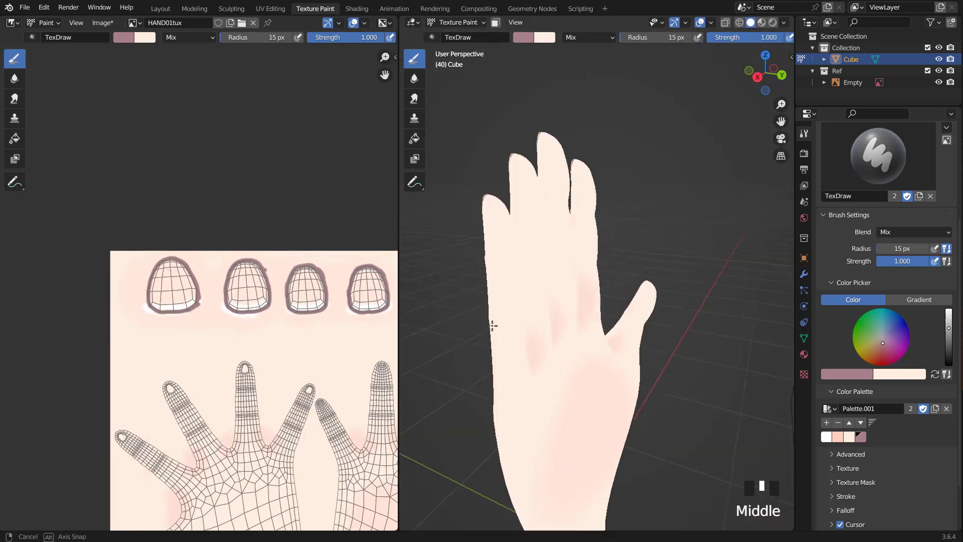
pyautogui.moveTo(399, 295); pyautogui.dragTo(164, 296)
pyautogui.scroll(-3, 502, 297)
pyautogui.moveTo(451, 300); pyautogui.dragTo(356, 286, button='middle')
pyautogui.moveTo(462, 290); pyautogui.dragTo(531, 286, button='middle')
pyautogui.click(938, 71)
pyautogui.press('KP_1')
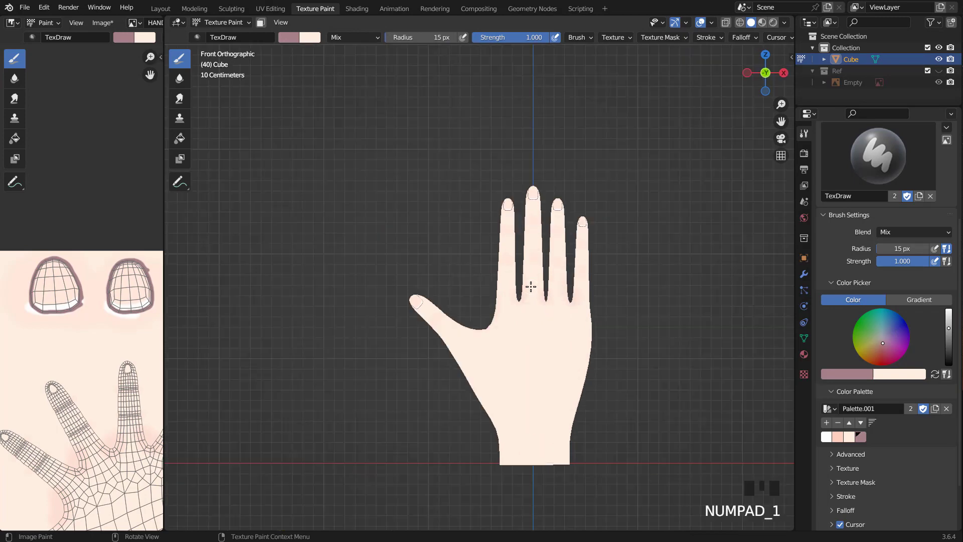
# Step: Switch to the Modeling workspace in Object Mode and set the viewport shading to Flat lighting with Texture color
pyautogui.click(194, 8)
pyautogui.press('Tab')
pyautogui.click(784, 22)
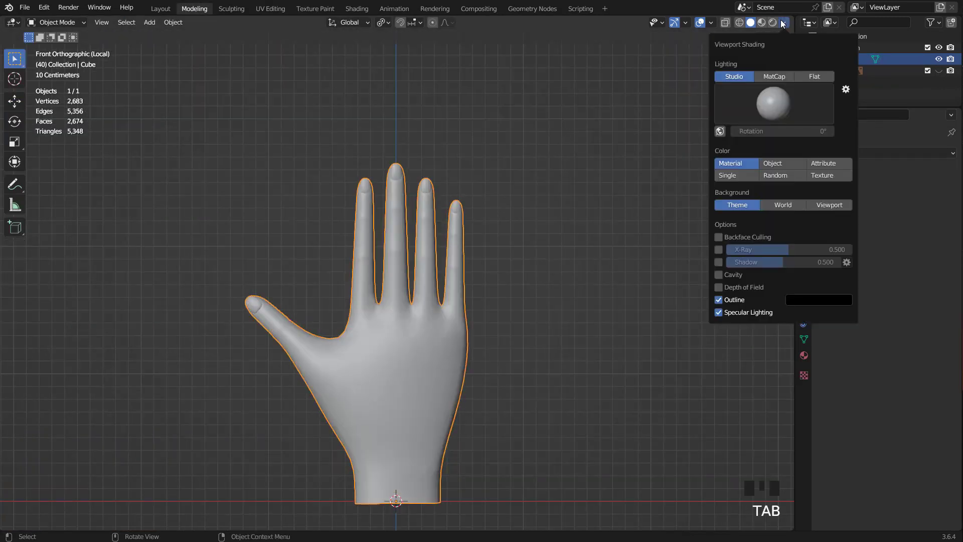
pyautogui.click(814, 76)
pyautogui.scroll(-3, 493, 278)
pyautogui.moveTo(492, 278); pyautogui.dragTo(420, 299, button='middle')
pyautogui.click(784, 23)
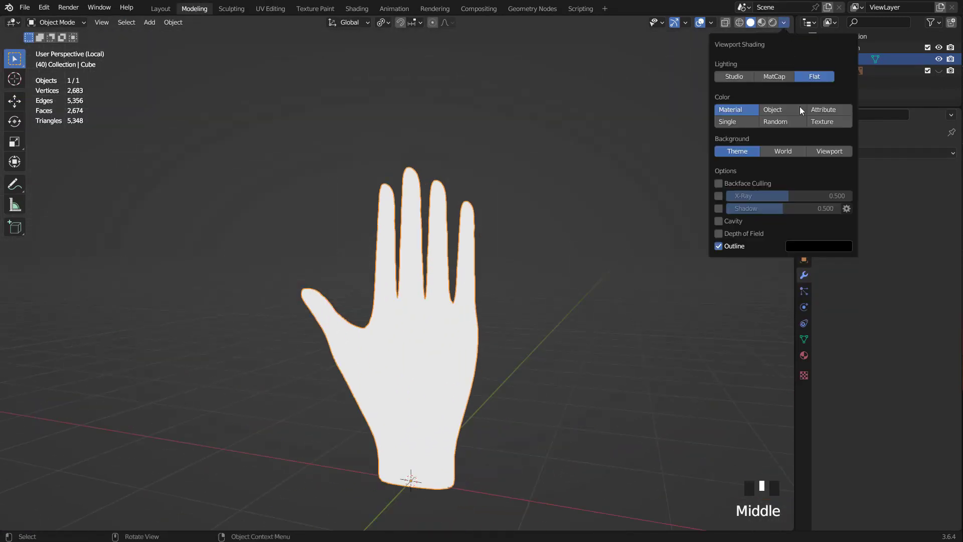
pyautogui.click(822, 122)
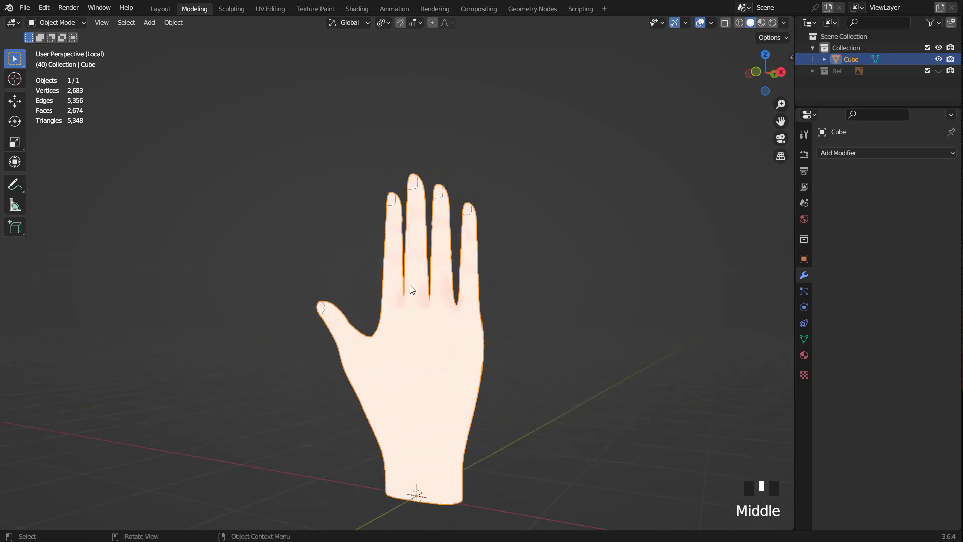